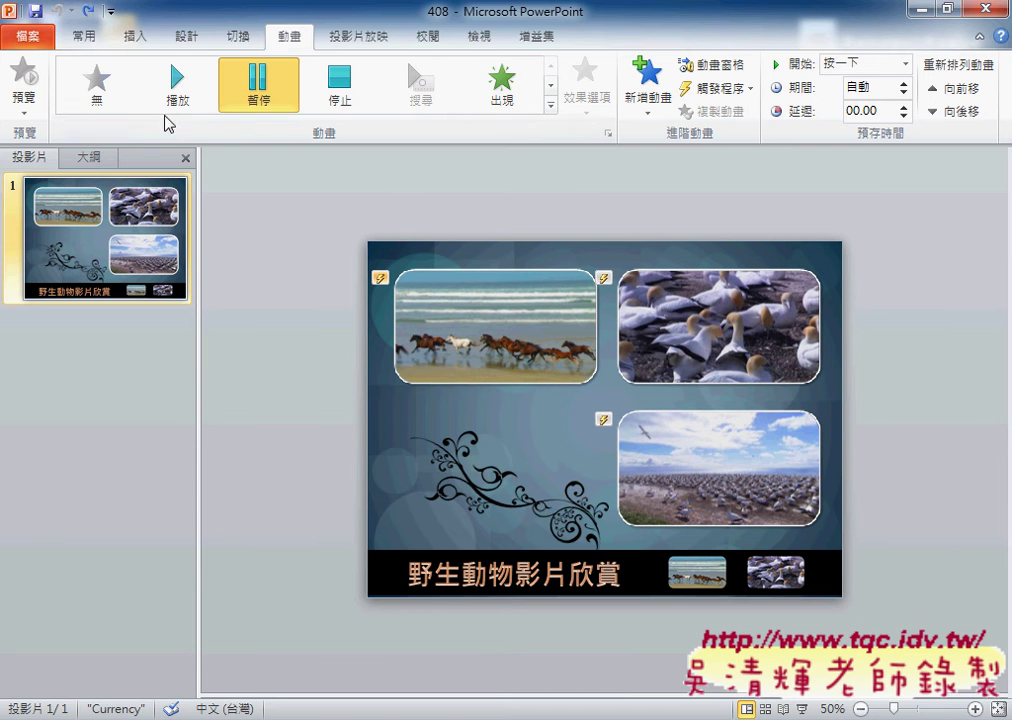
Step: Switch the finished wildlife slide from the Animations tab to the Home tab
click(95, 45)
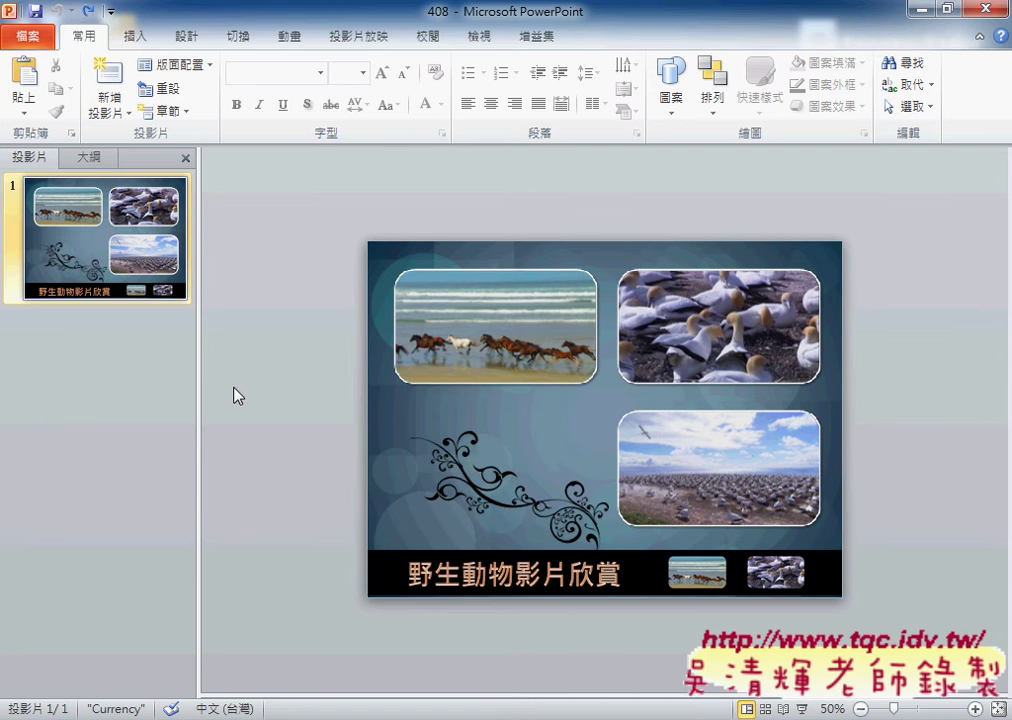
Step: Run the wildlife slide as a slide show and play the top-right gannet video
click(802, 708)
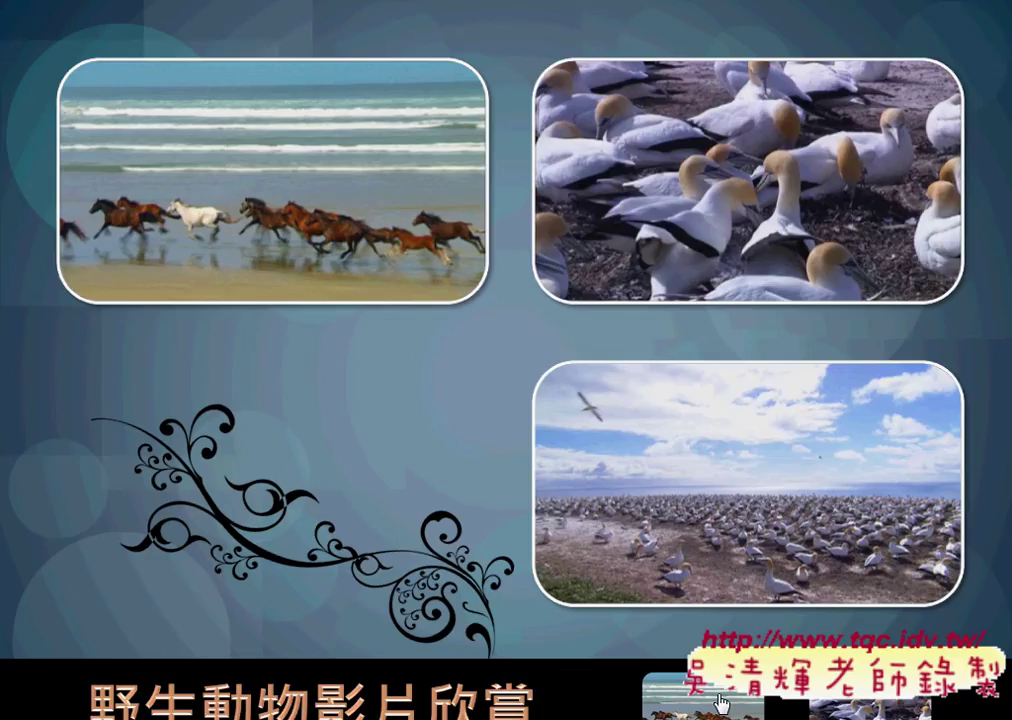
mouse_move(298, 124)
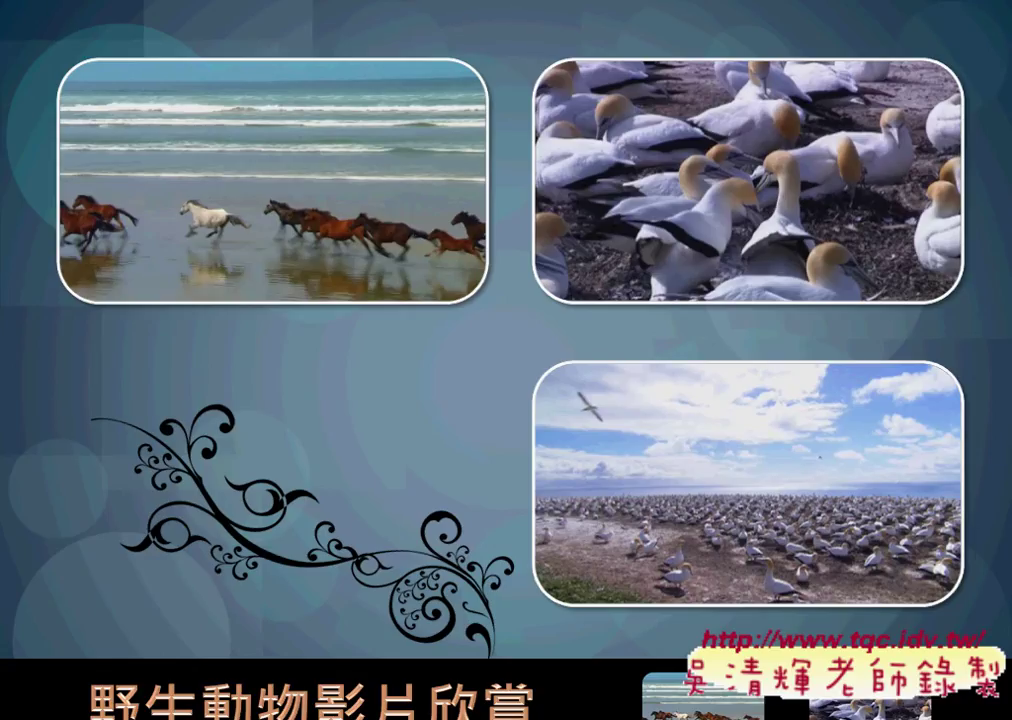
mouse_move(840, 206)
click(768, 255)
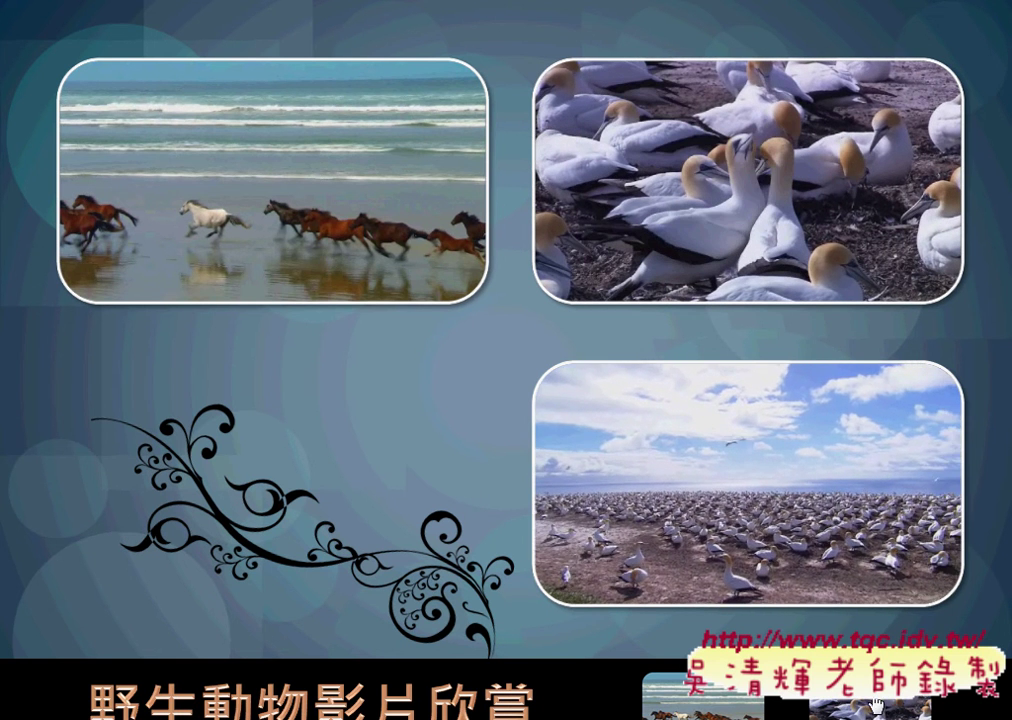
mouse_move(722, 527)
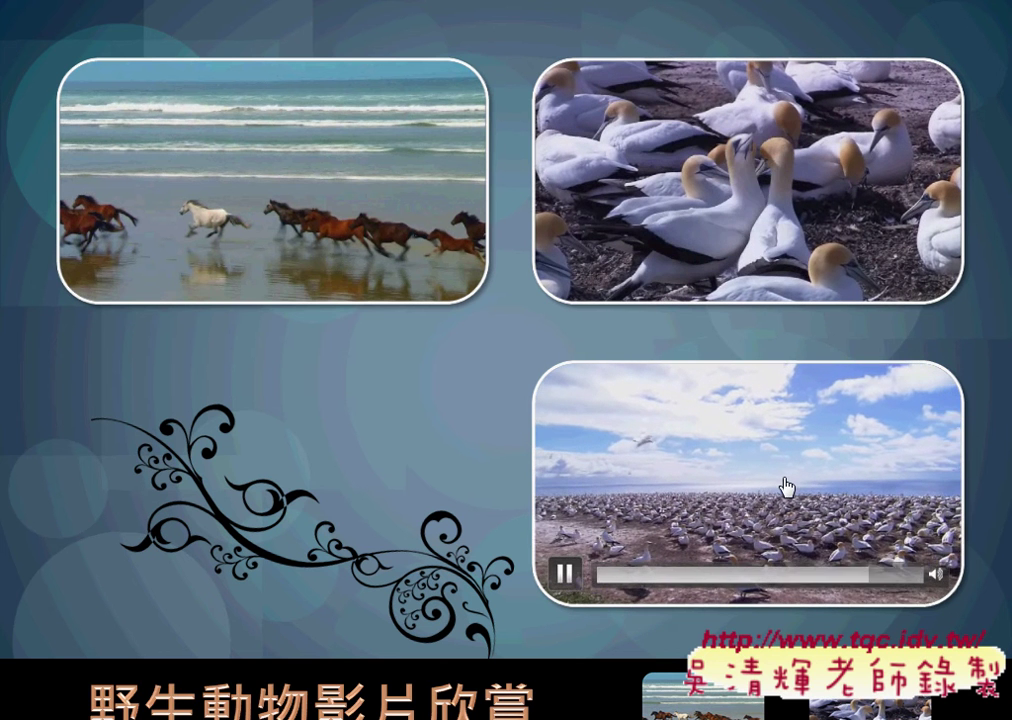
Step: Check each video's playback controls in the slide show, then end the show with Esc
mouse_move(718, 234)
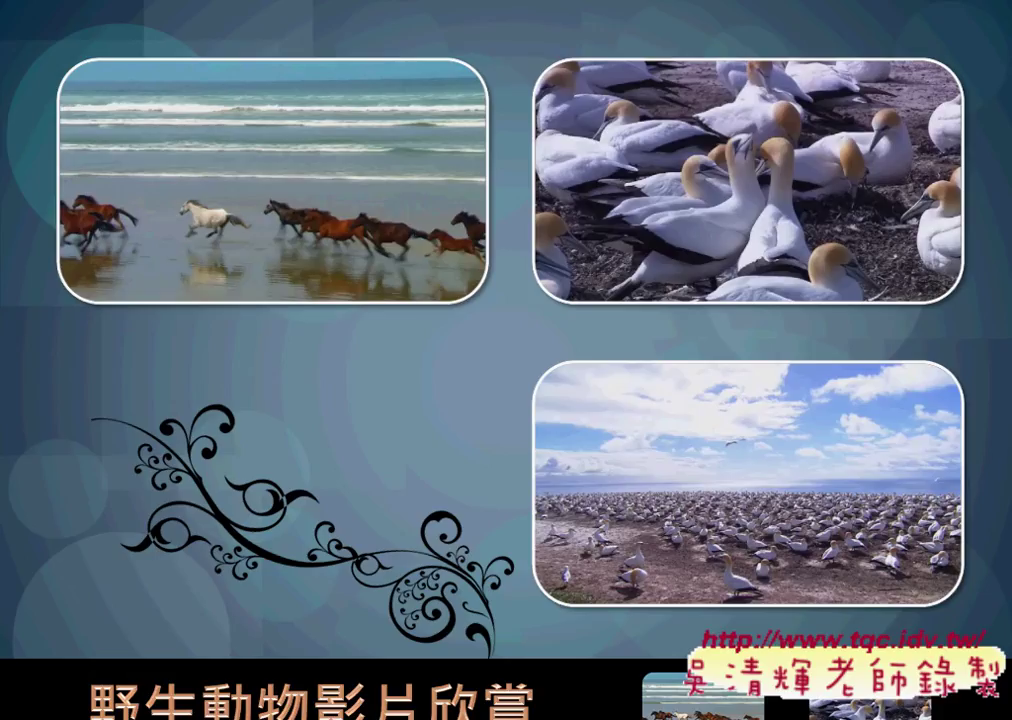
mouse_move(636, 298)
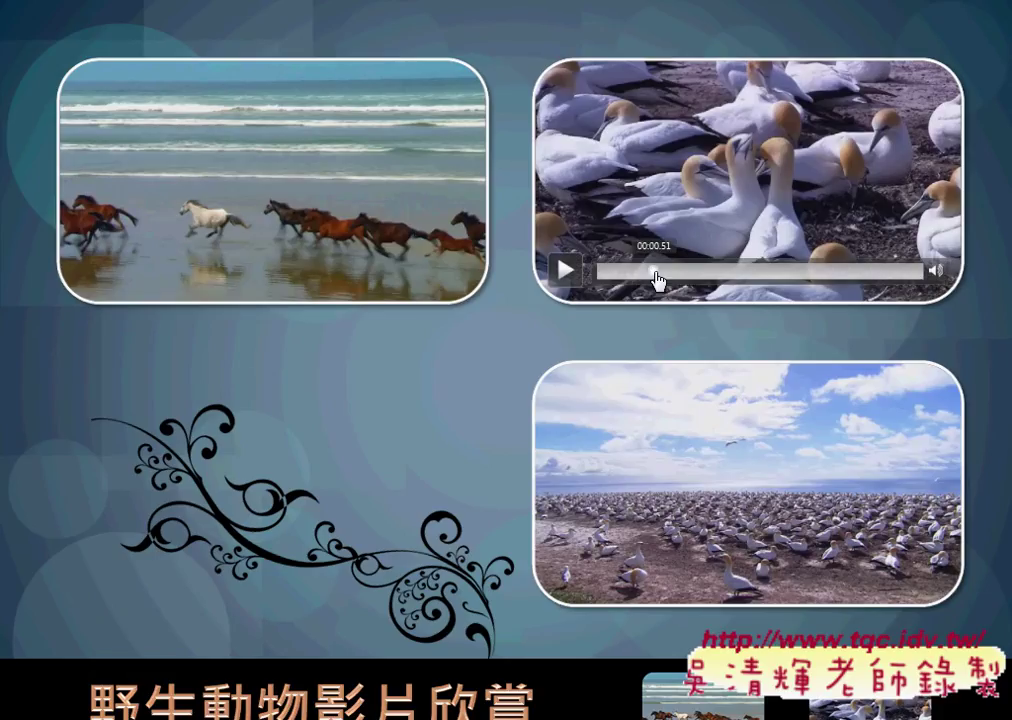
mouse_move(639, 443)
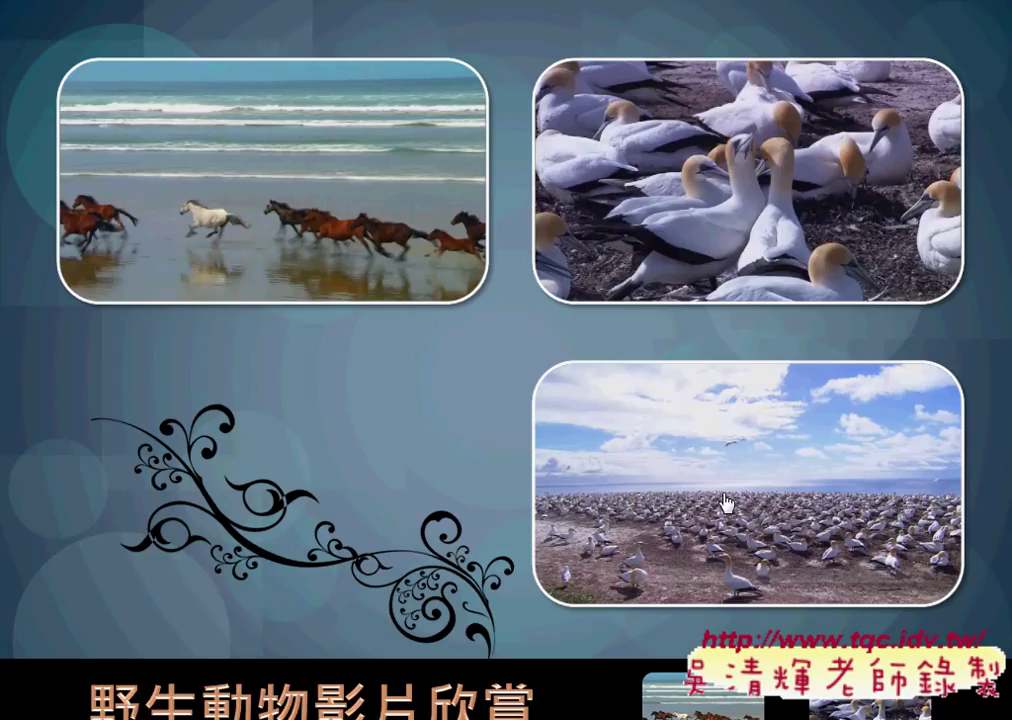
mouse_move(725, 474)
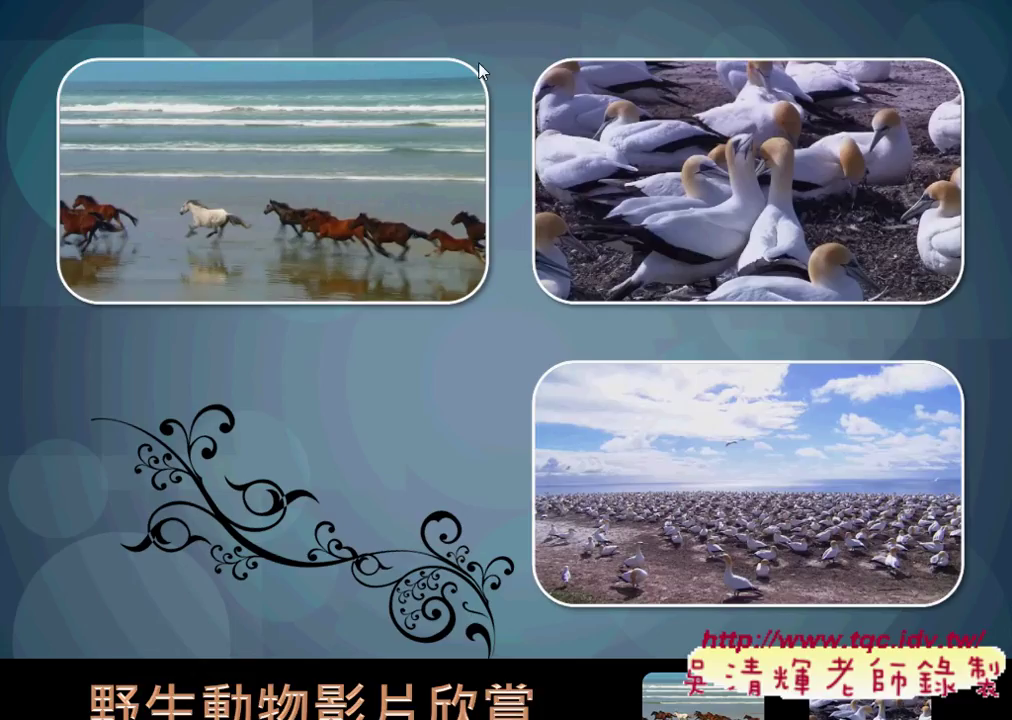
mouse_move(484, 232)
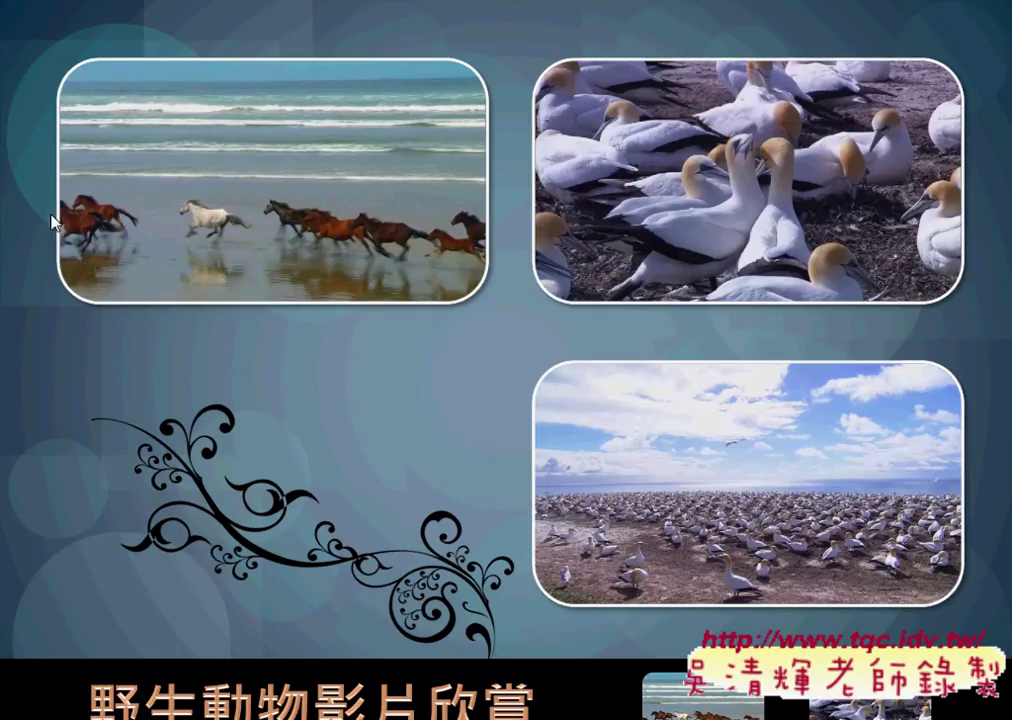
mouse_move(481, 294)
key(Escape)
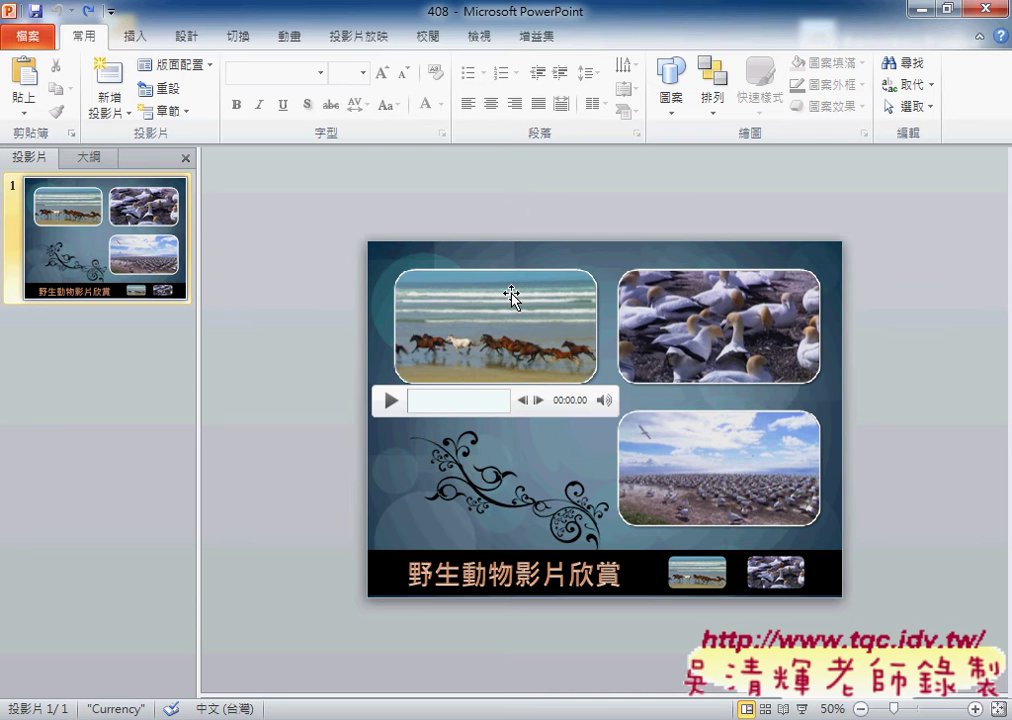
Step: Close PowerPoint, choose practice question 408 野生動物影片欣賞 in TQC, and open PP04\PPD04
click(985, 12)
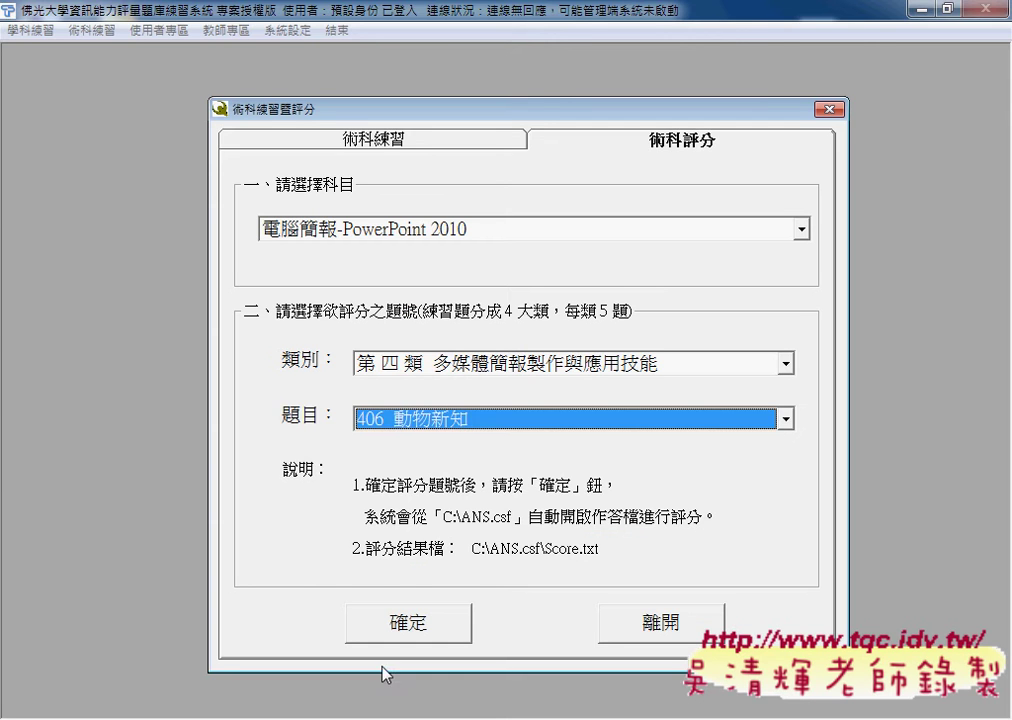
click(411, 148)
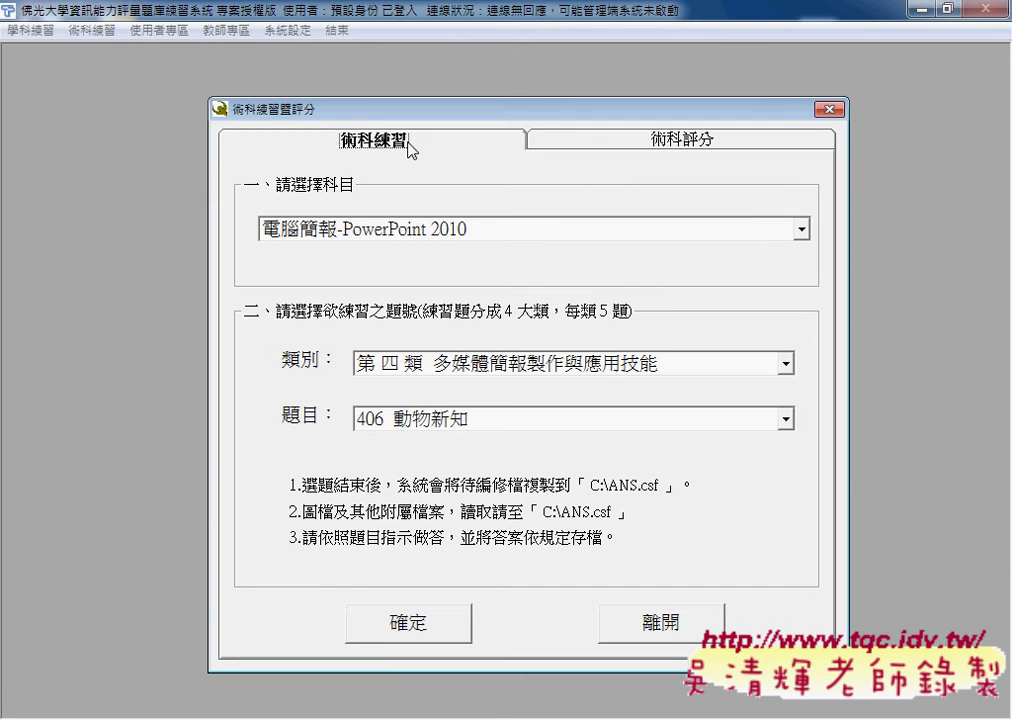
click(435, 419)
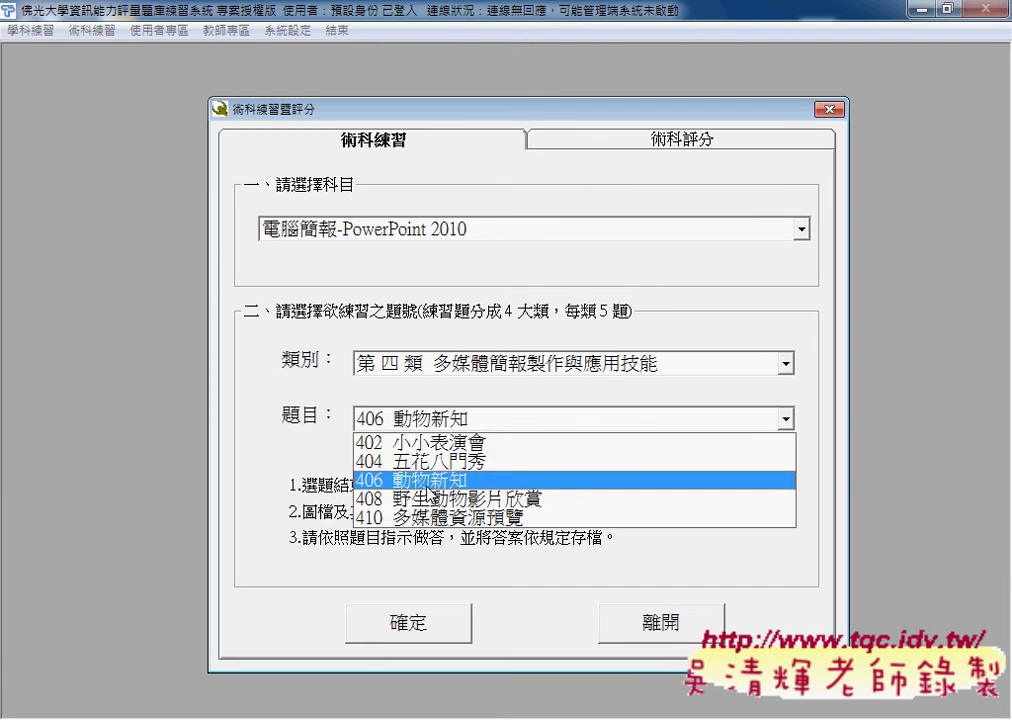
click(427, 500)
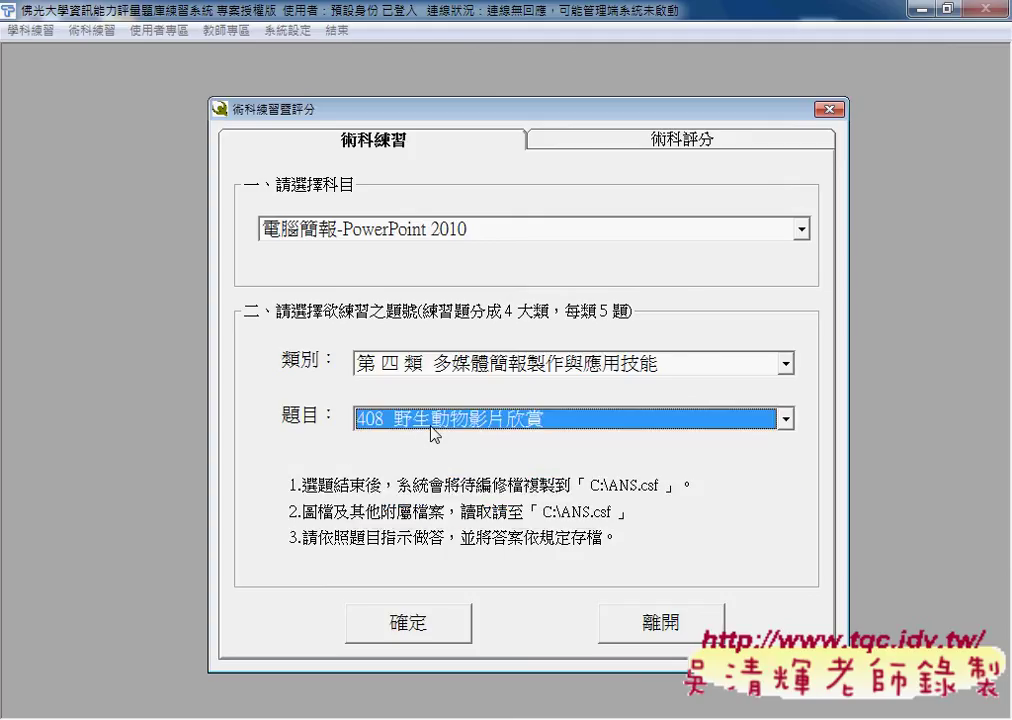
click(397, 625)
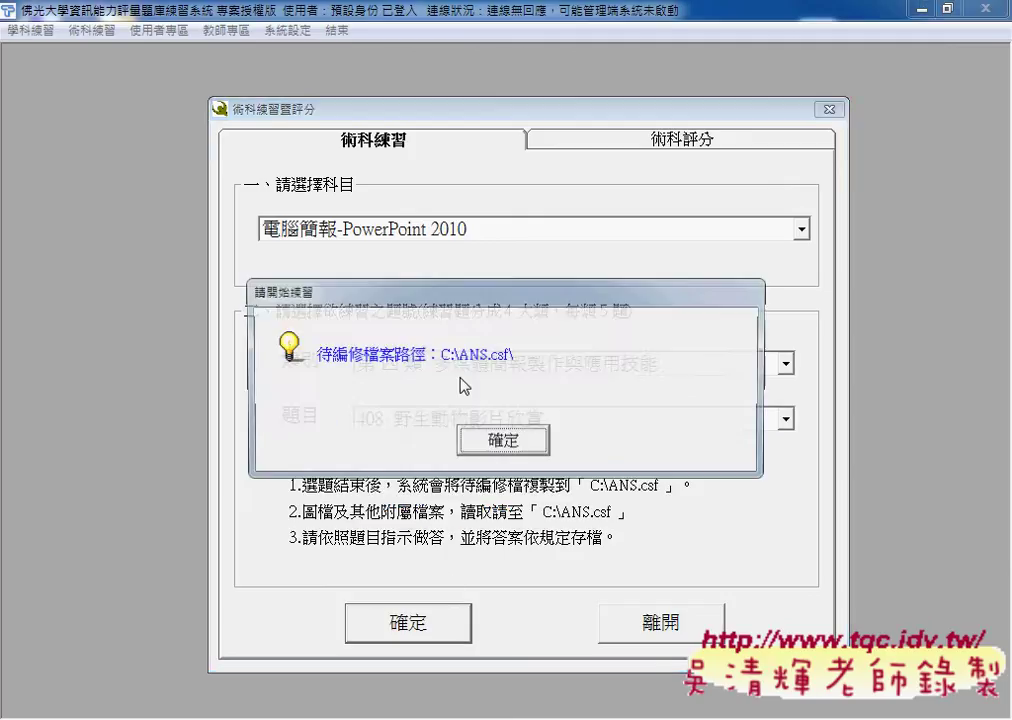
click(512, 441)
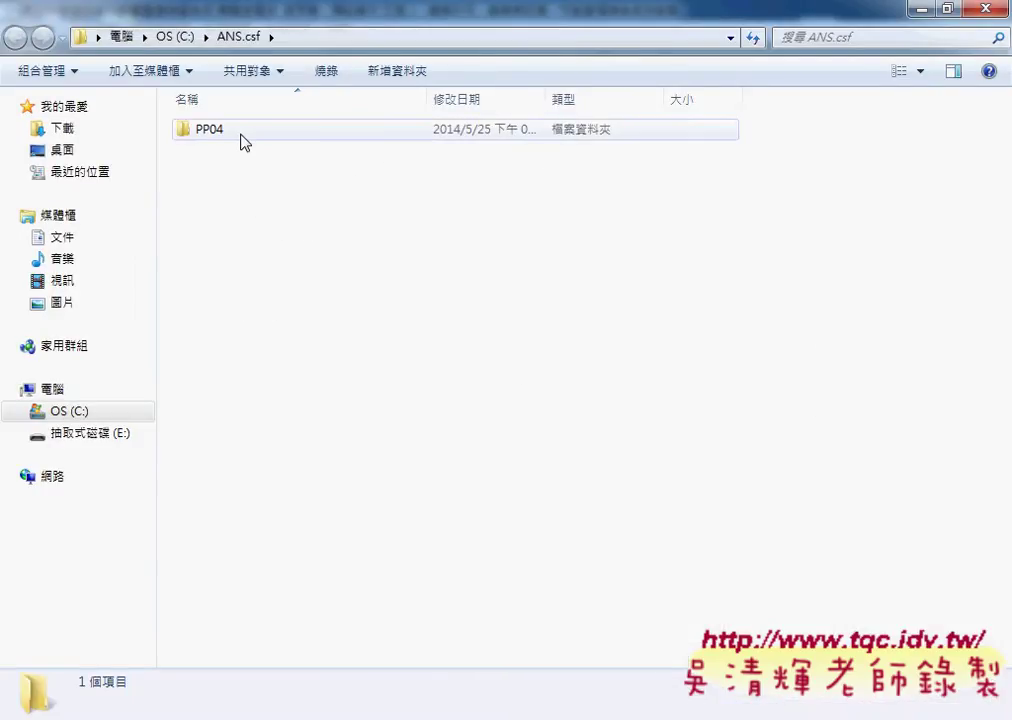
double_click(243, 138)
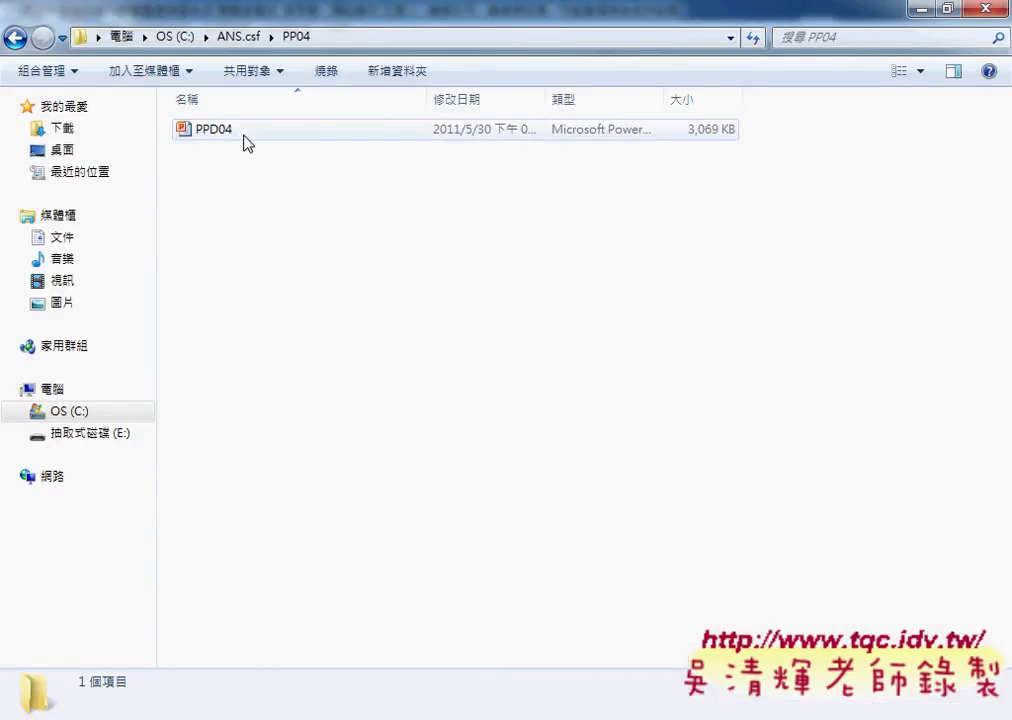
double_click(247, 140)
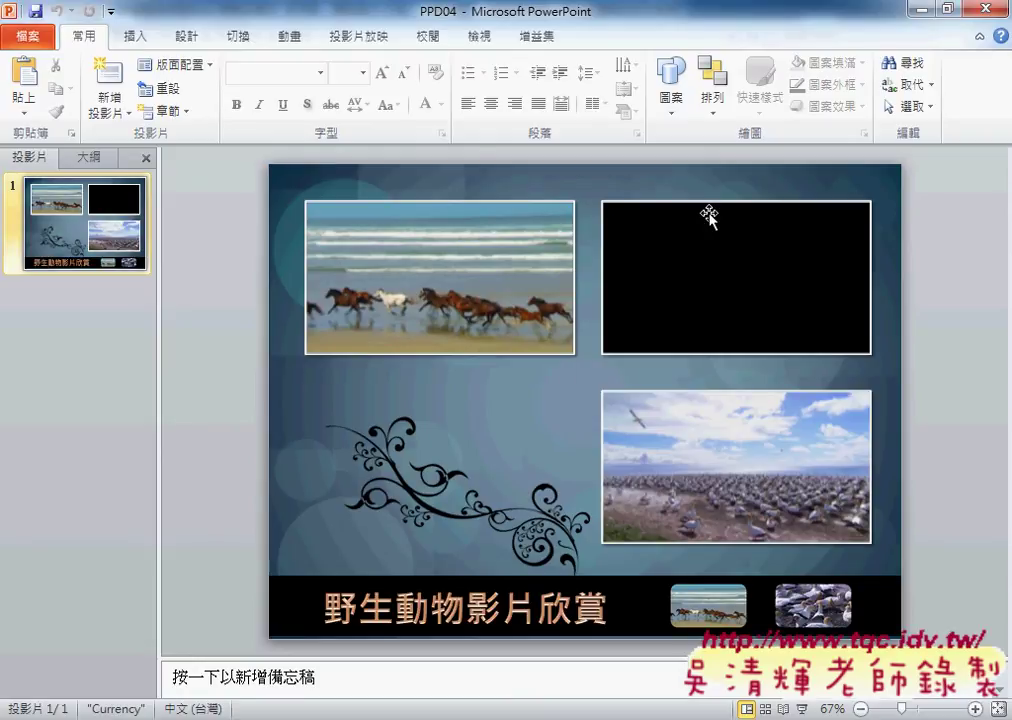
Step: Select the top-left horse video, then switch to the TQC instructions PDF in Foxit Reader
mouse_move(451, 277)
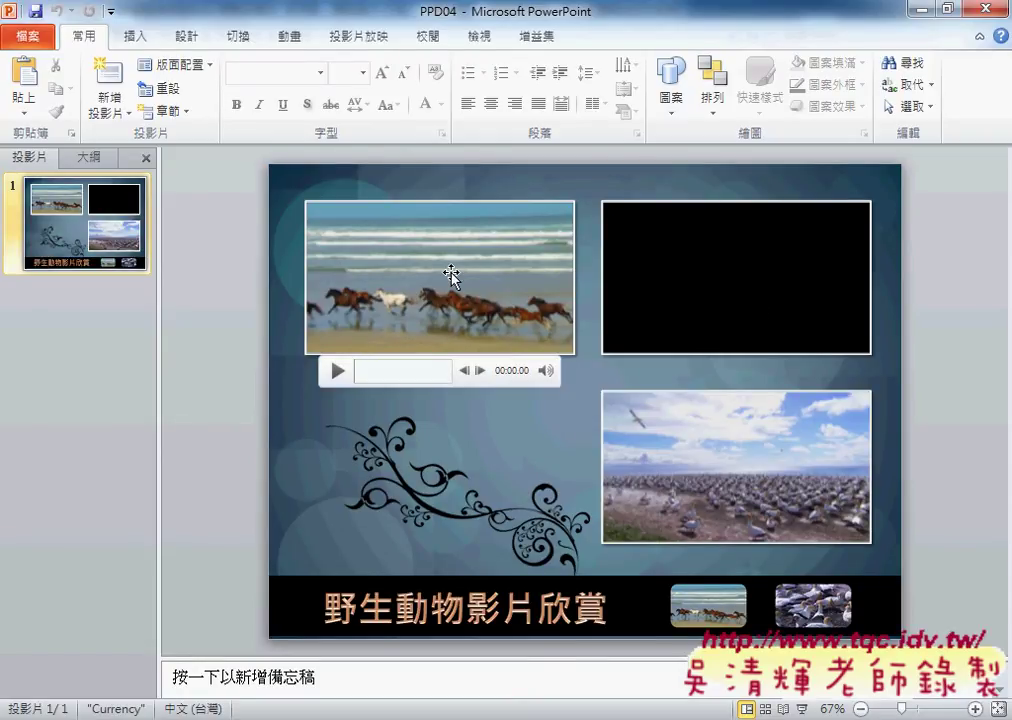
click(451, 277)
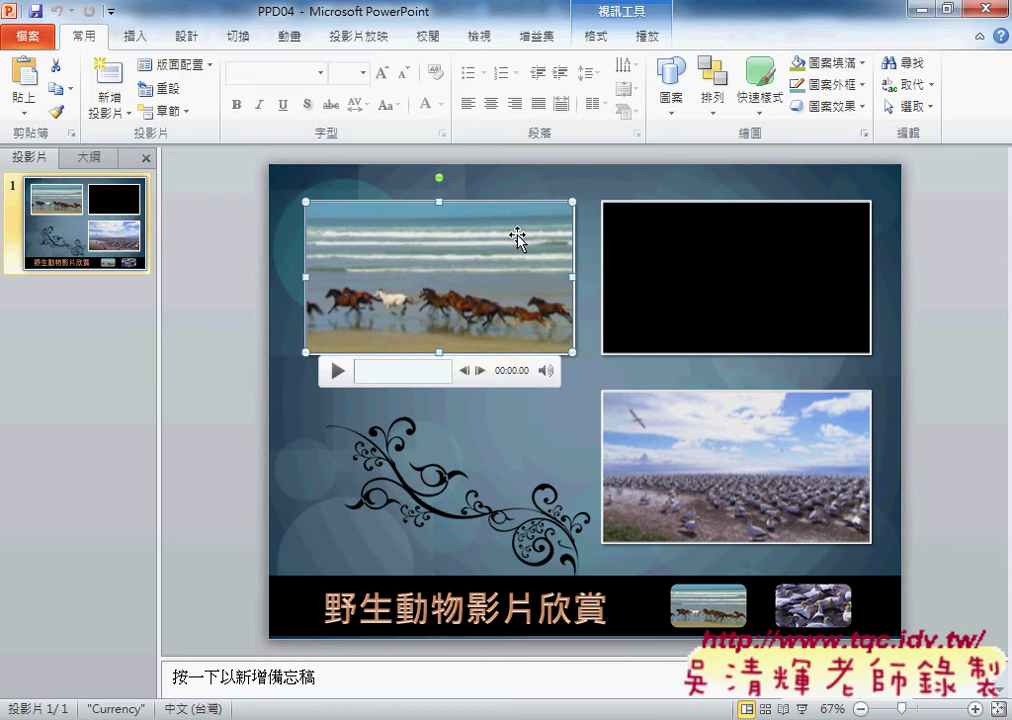
key(alt+Tab)
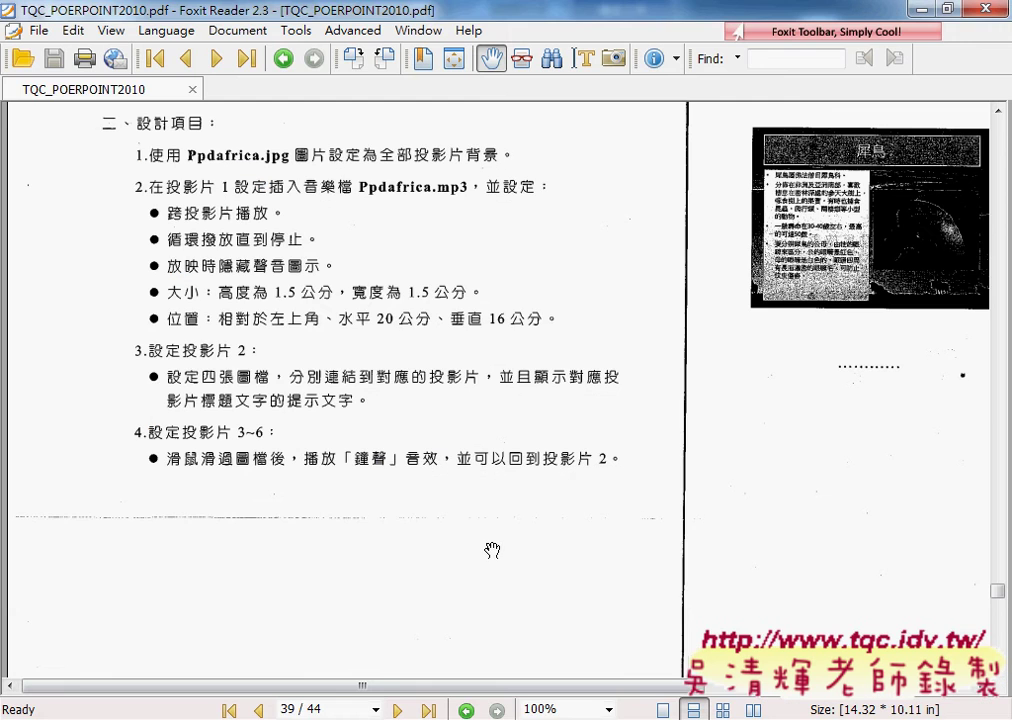
Step: Scroll the instructions PDF down to question 408's requirements on page 41
scroll(415, 465, up, 3)
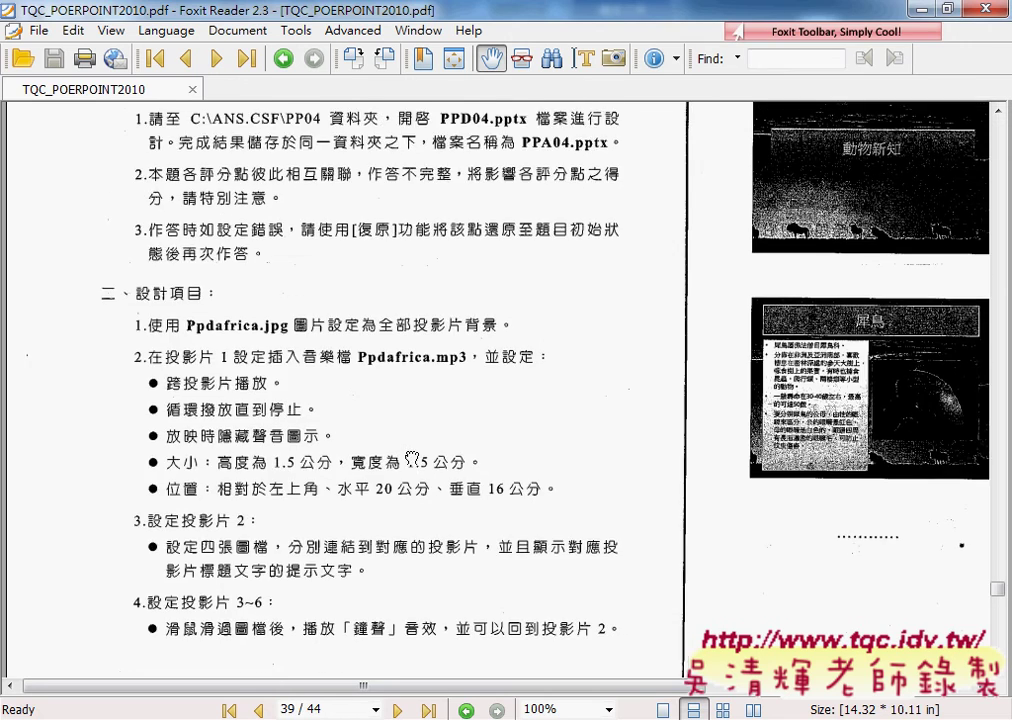
scroll(436, 388, down, 4)
scroll(452, 214, down, 7)
scroll(455, 540, down, 5)
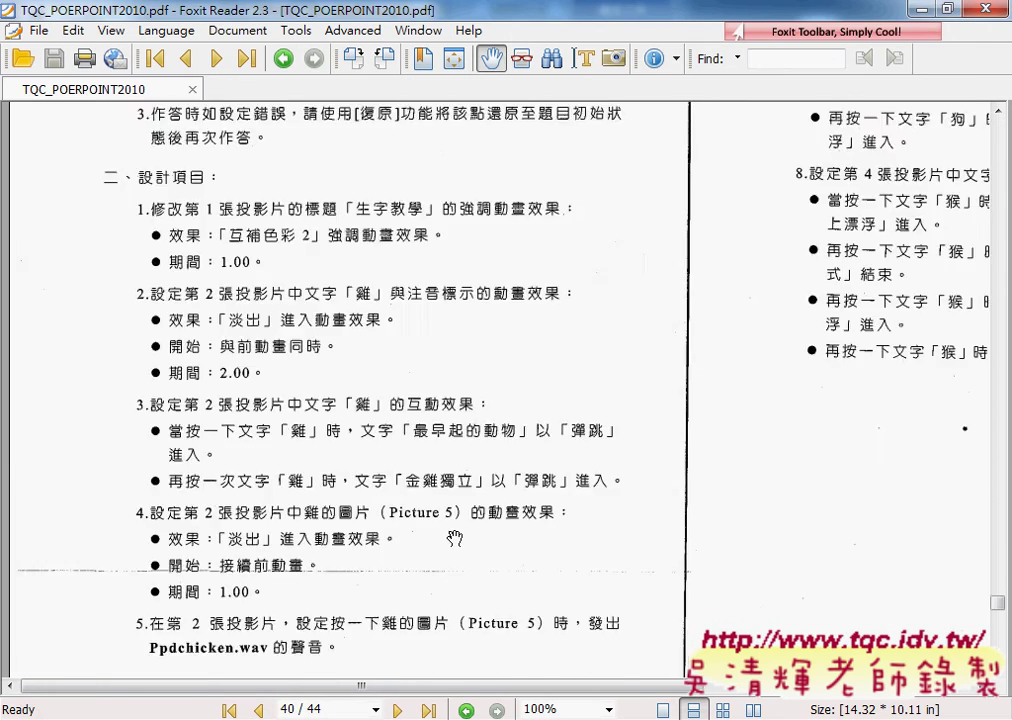
scroll(468, 361, down, 3)
scroll(370, 340, down, 4)
scroll(380, 340, right, 5)
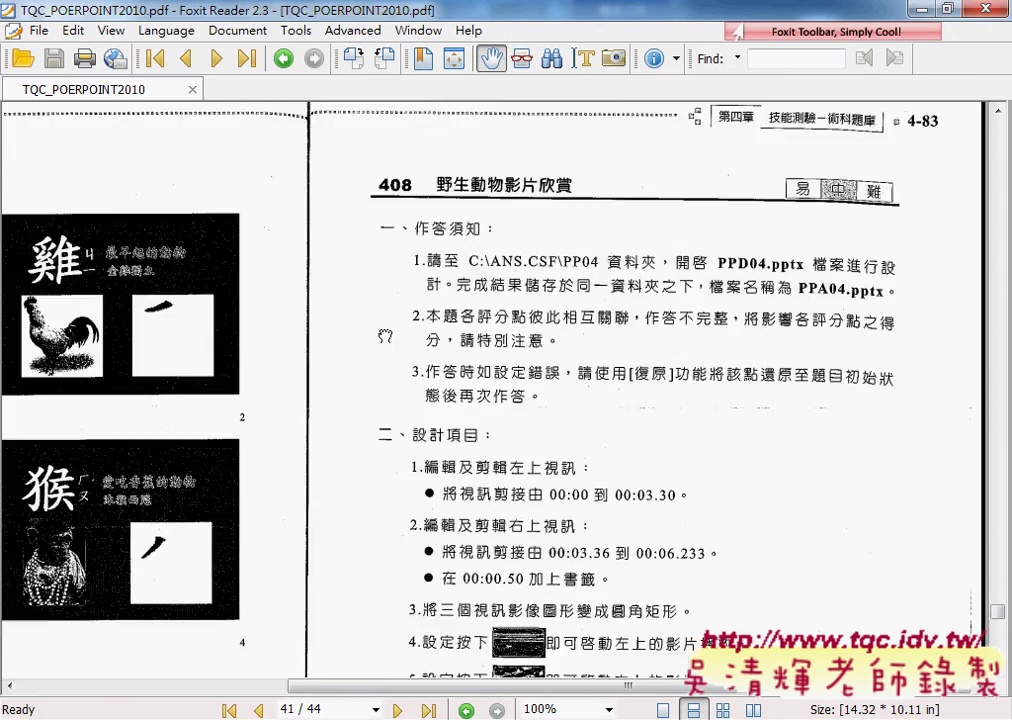
scroll(385, 337, down, 1)
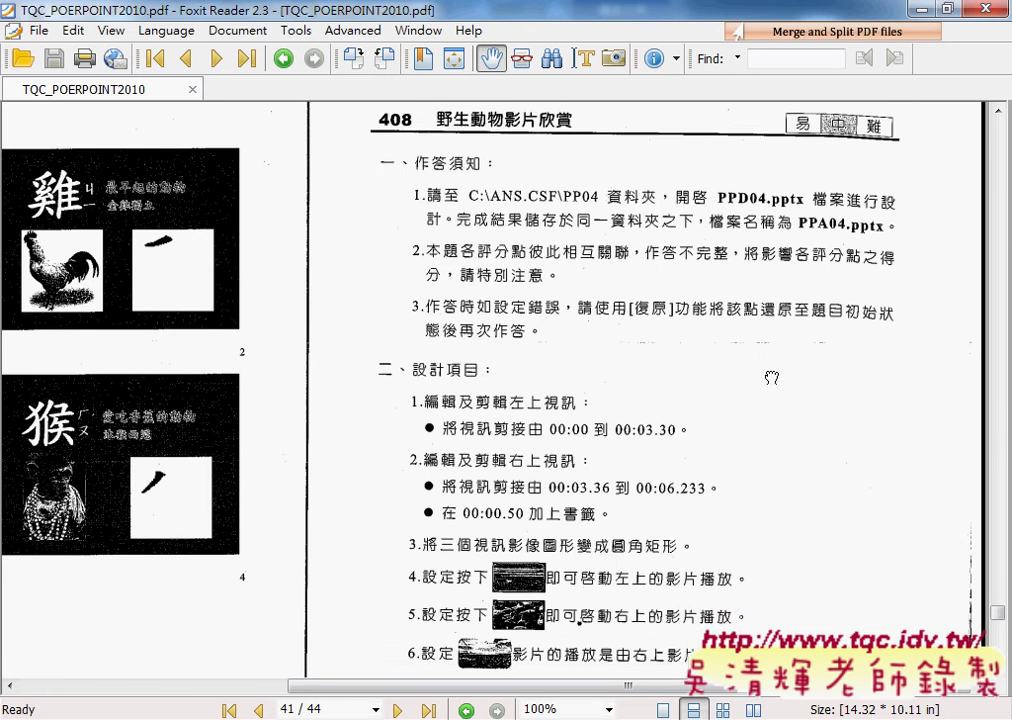
scroll(771, 377, down, 3)
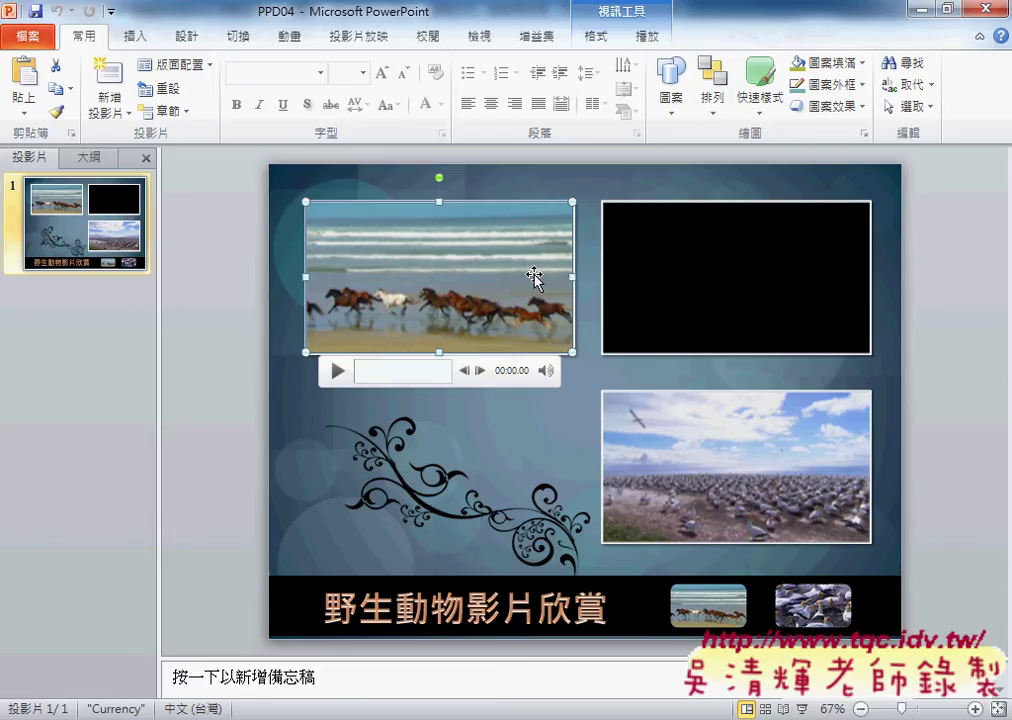
click(236, 266)
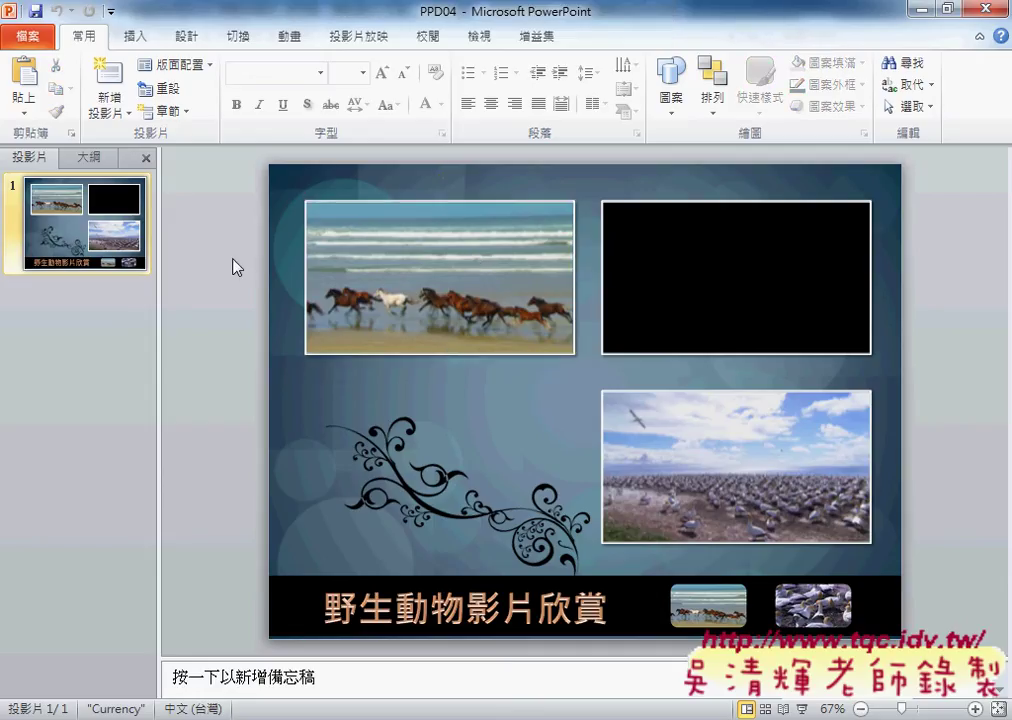
click(363, 256)
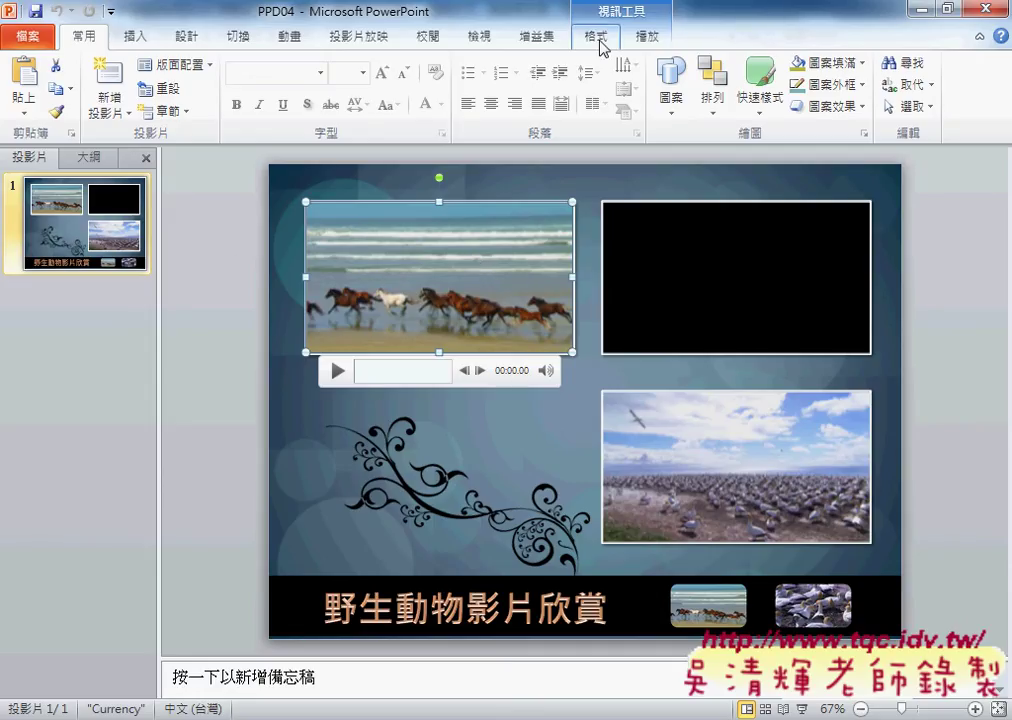
click(600, 38)
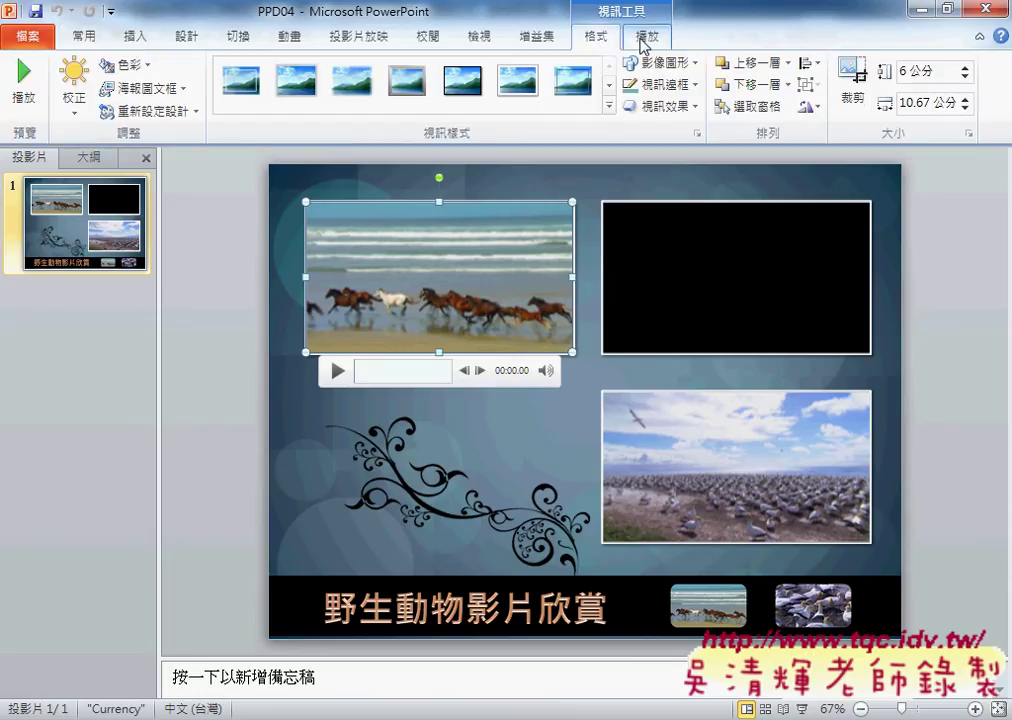
click(645, 38)
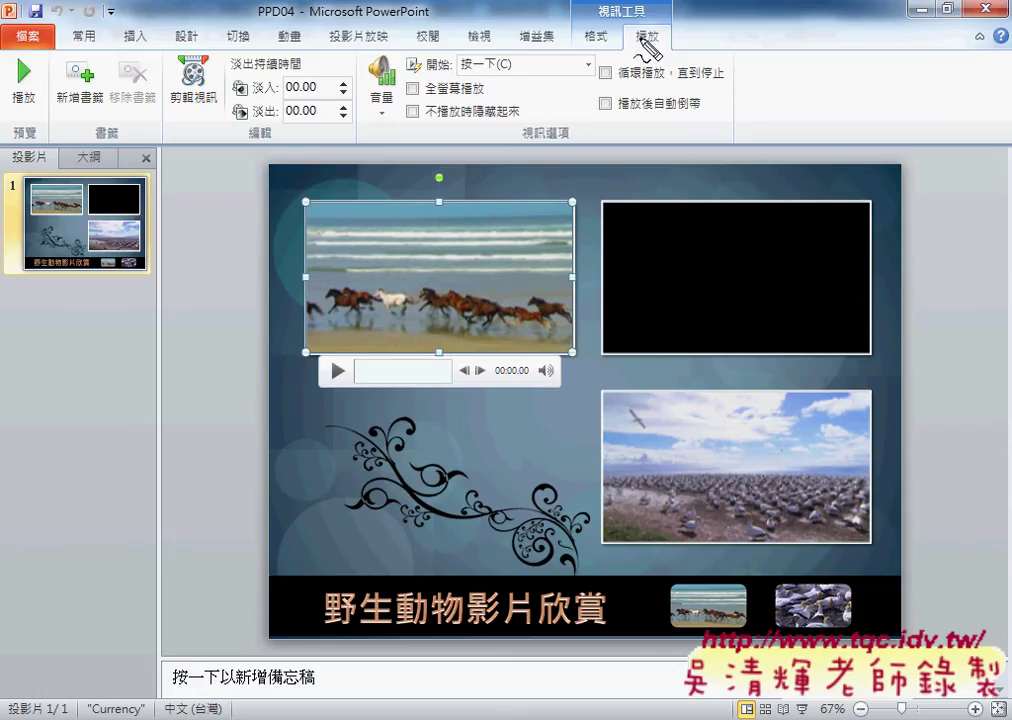
drag(662, 41, 628, 43)
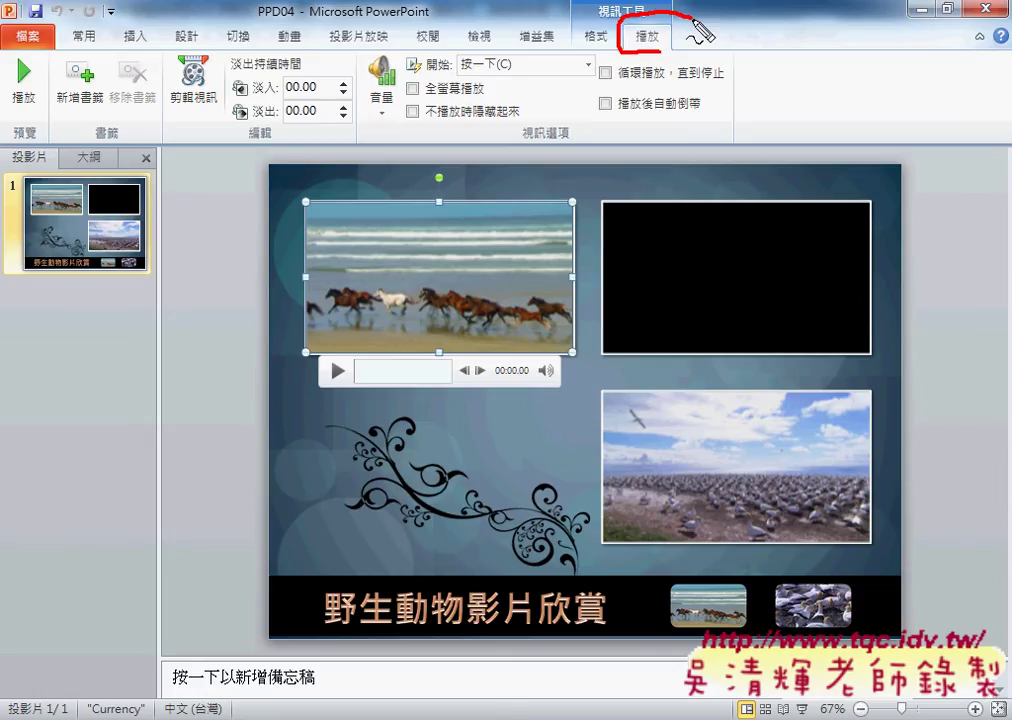
drag(690, 24, 662, 12)
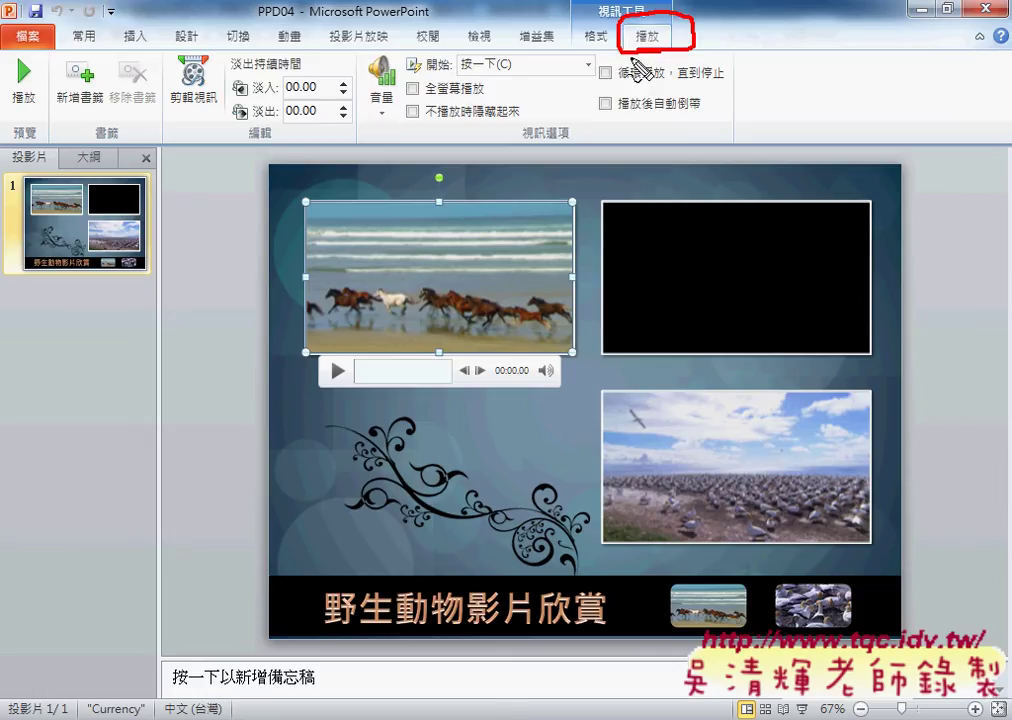
mouse_move(210, 120)
mouse_down()
mouse_move(176, 117)
mouse_move(155, 30)
mouse_move(218, 32)
mouse_move(227, 120)
mouse_up()
mouse_move(565, 360)
mouse_down()
mouse_move(438, 200)
mouse_move(574, 205)
mouse_move(575, 350)
mouse_up()
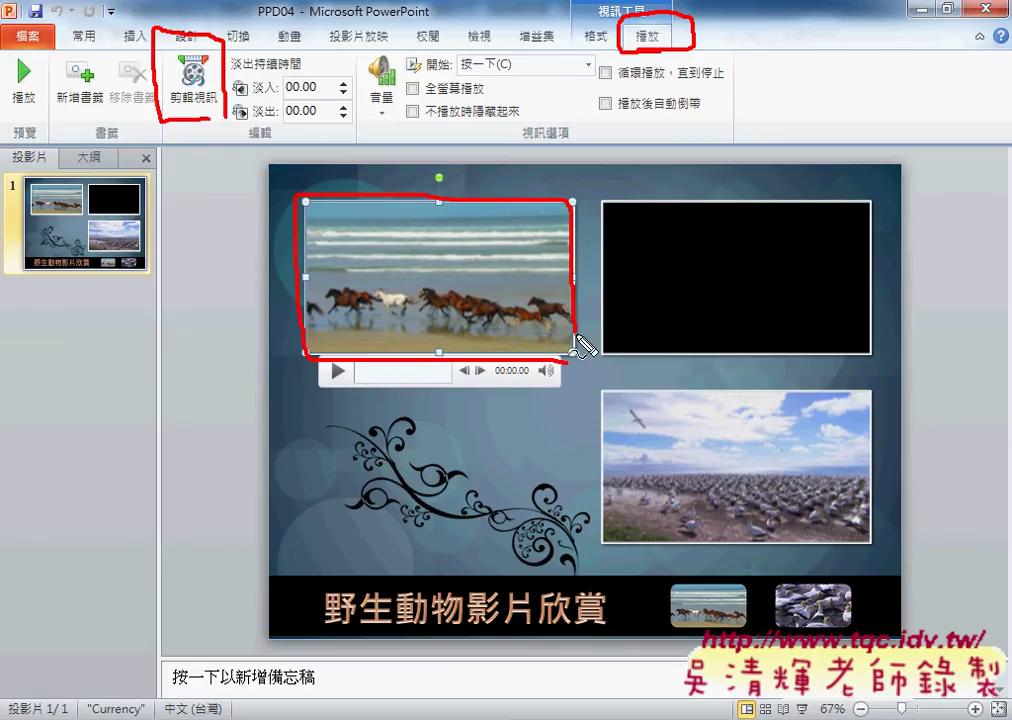
drag(598, 30, 243, 103)
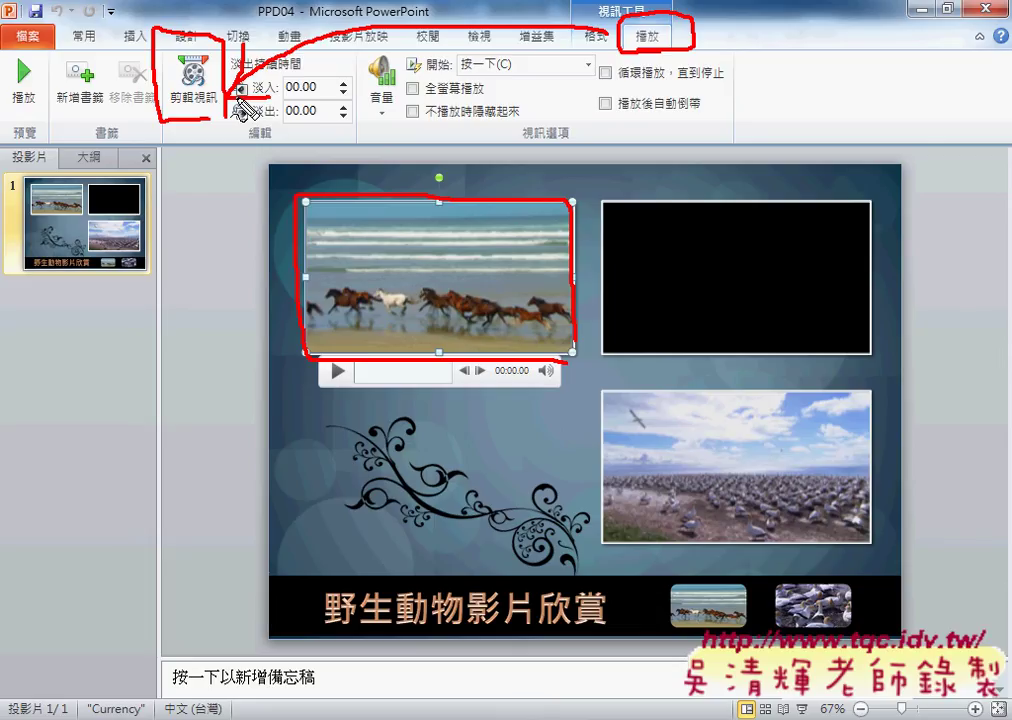
key(Escape)
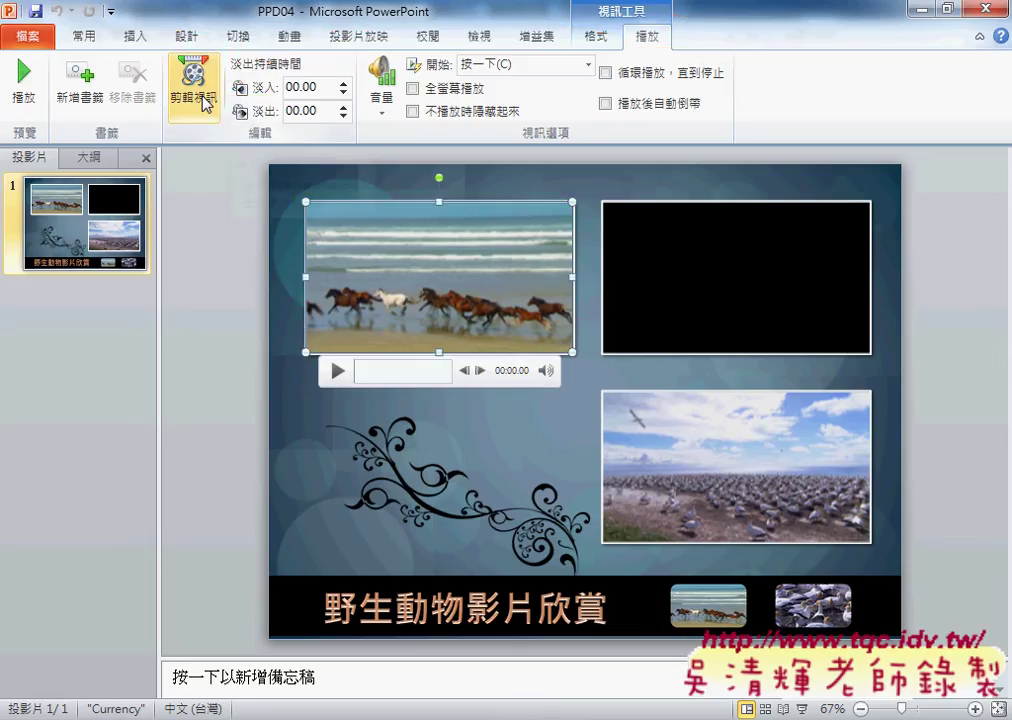
Step: Trim the top-left horse video to play from 00:00 to 00:03.300
click(203, 101)
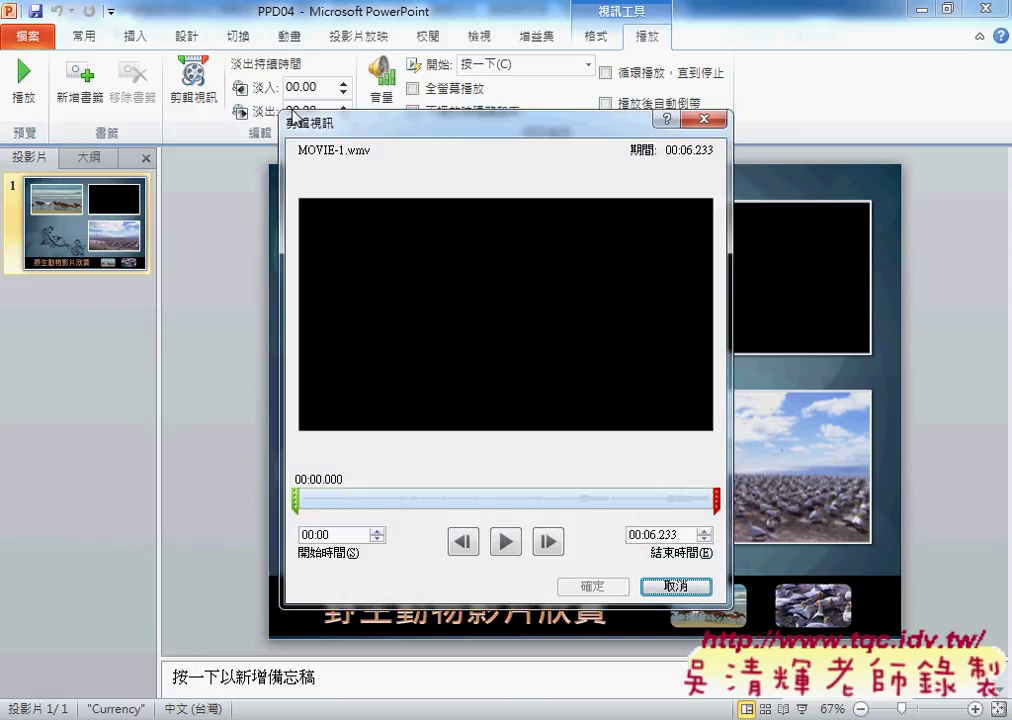
mouse_move(407, 129)
mouse_down()
mouse_move(371, 121)
mouse_move(563, 118)
mouse_up()
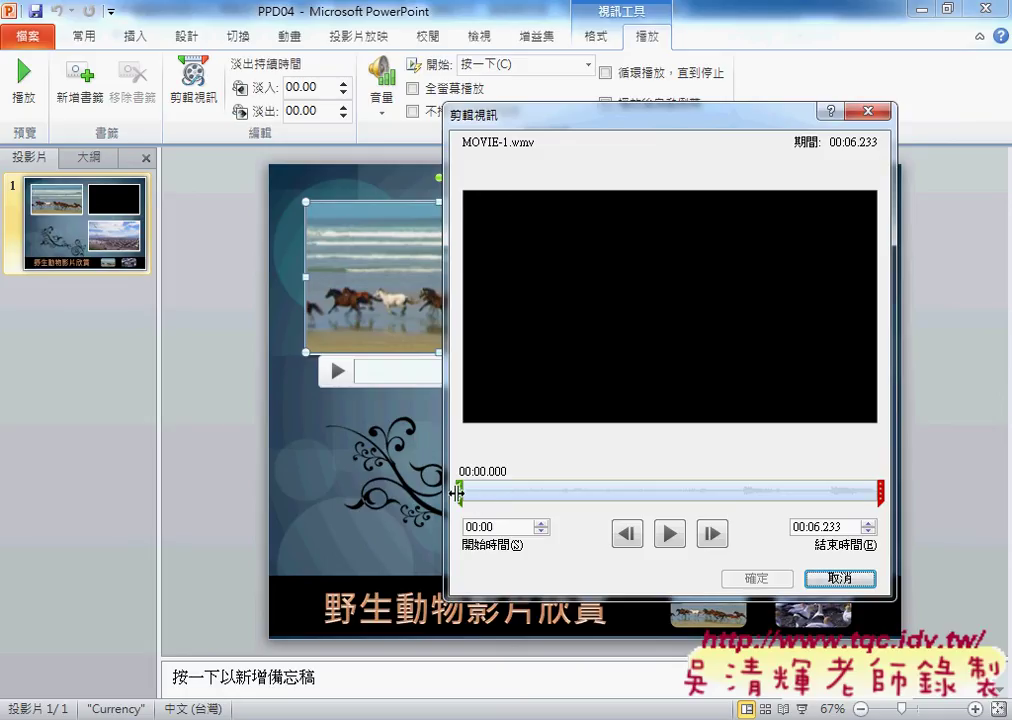
drag(459, 492, 444, 494)
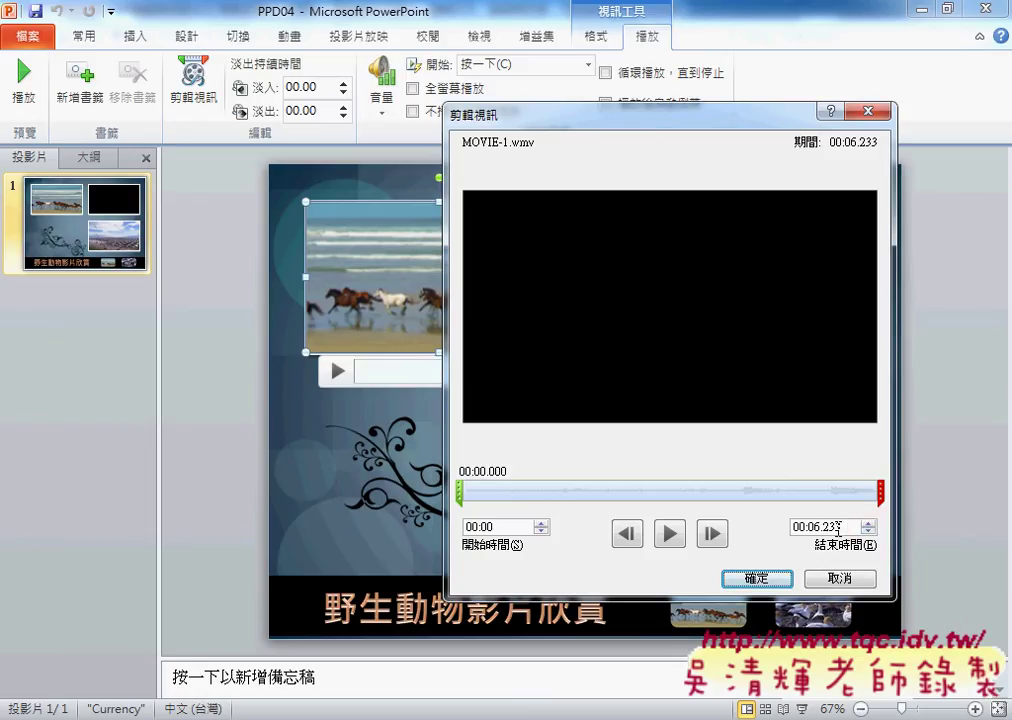
mouse_move(879, 490)
mouse_down()
mouse_move(633, 495)
mouse_move(679, 491)
mouse_up()
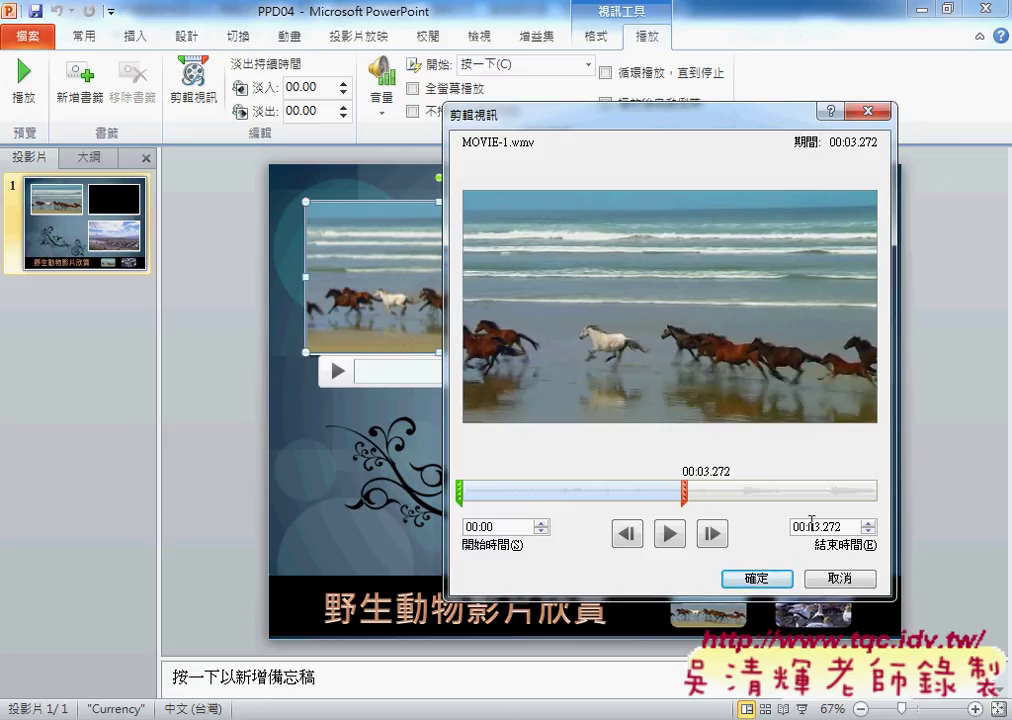
click(866, 524)
text(3)
text(0)
click(515, 527)
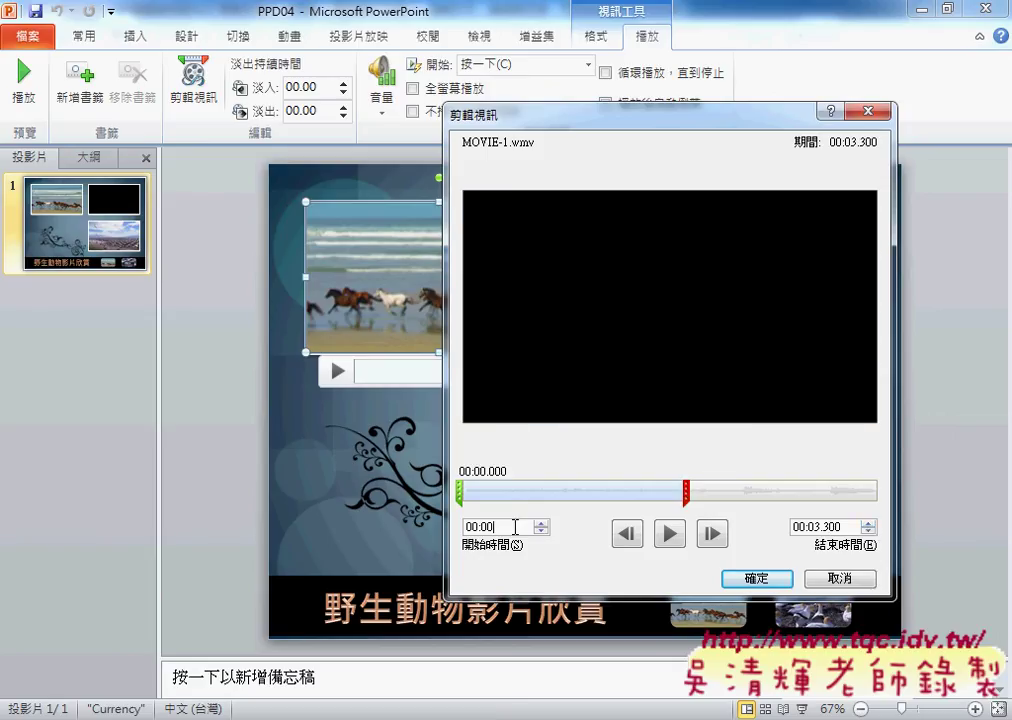
click(848, 527)
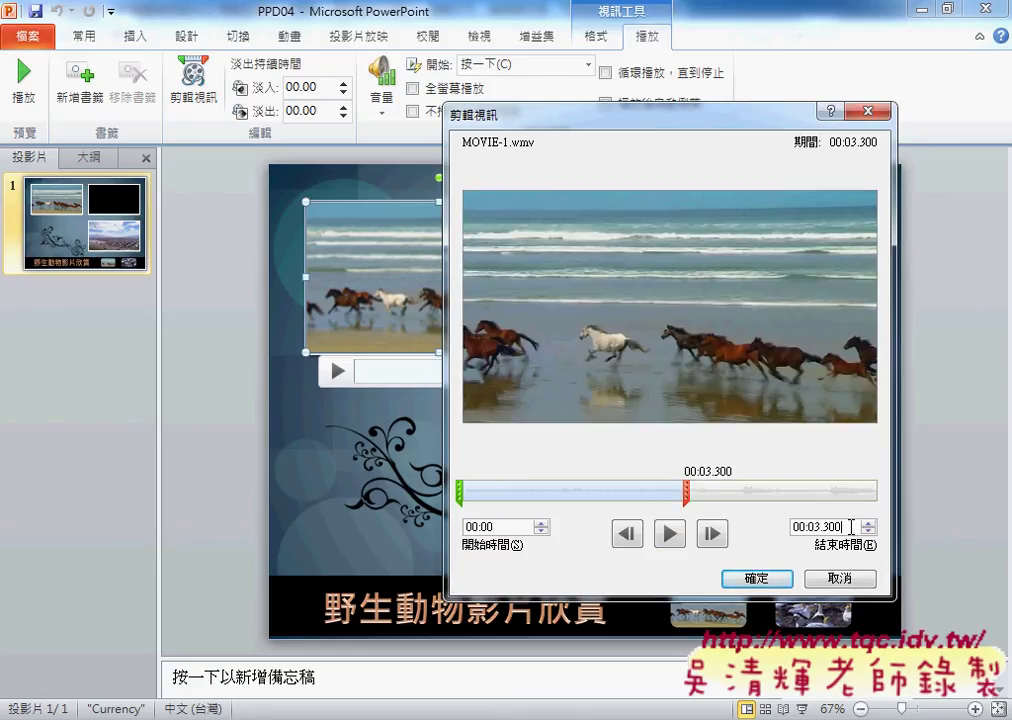
click(767, 583)
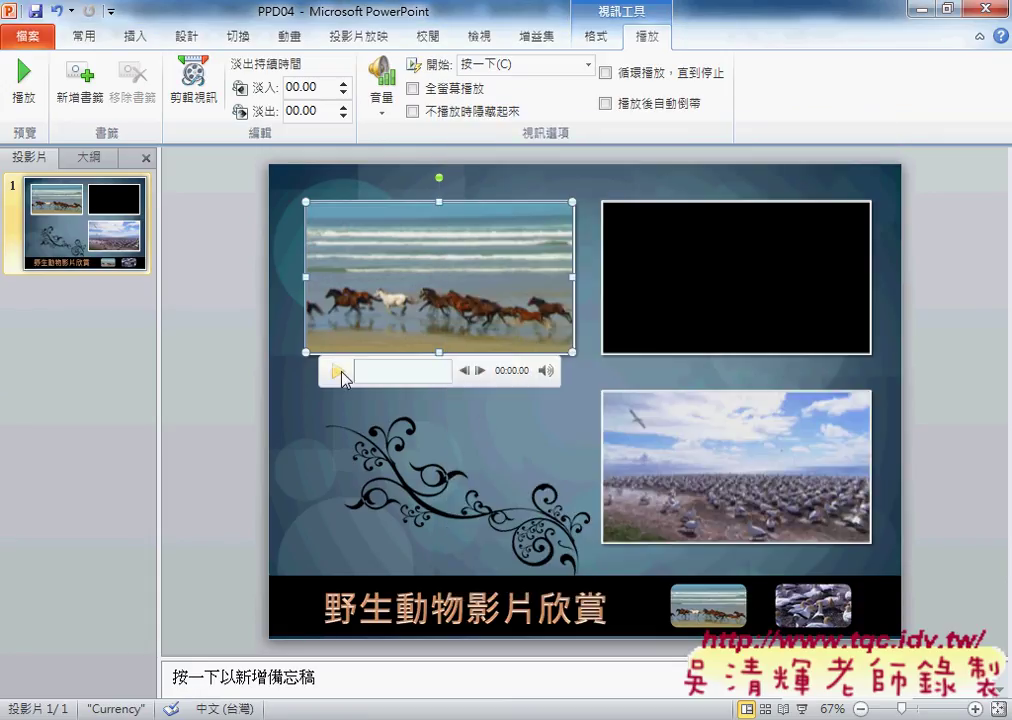
Step: Preview the trimmed horses clip, select the top-right video, and bring up the instructions PDF
click(339, 371)
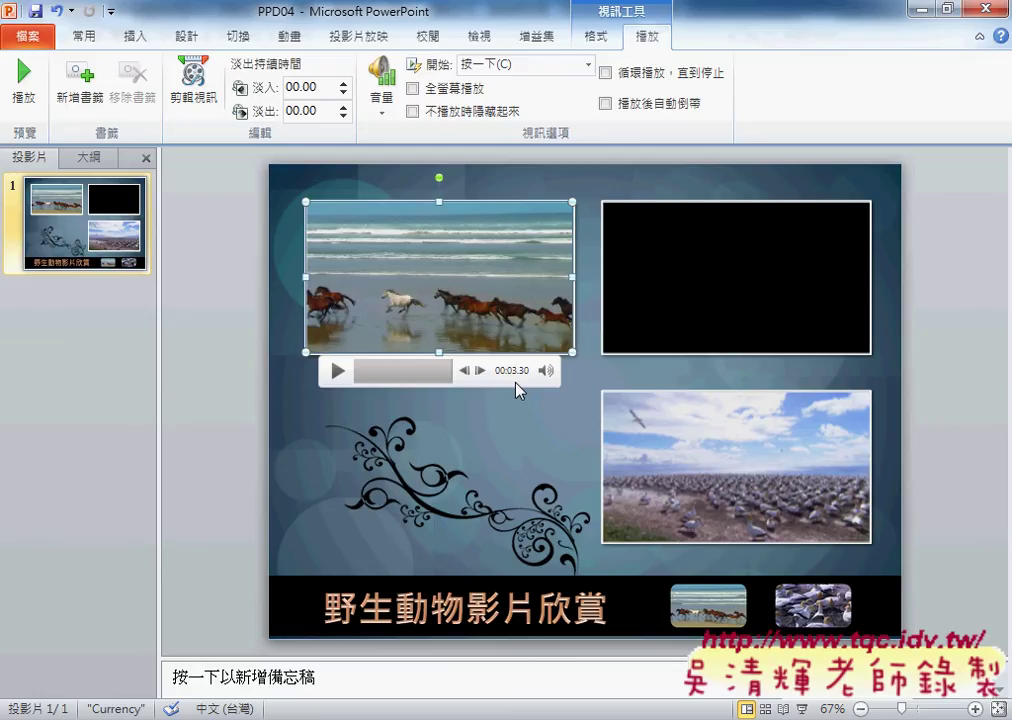
click(721, 291)
click(518, 712)
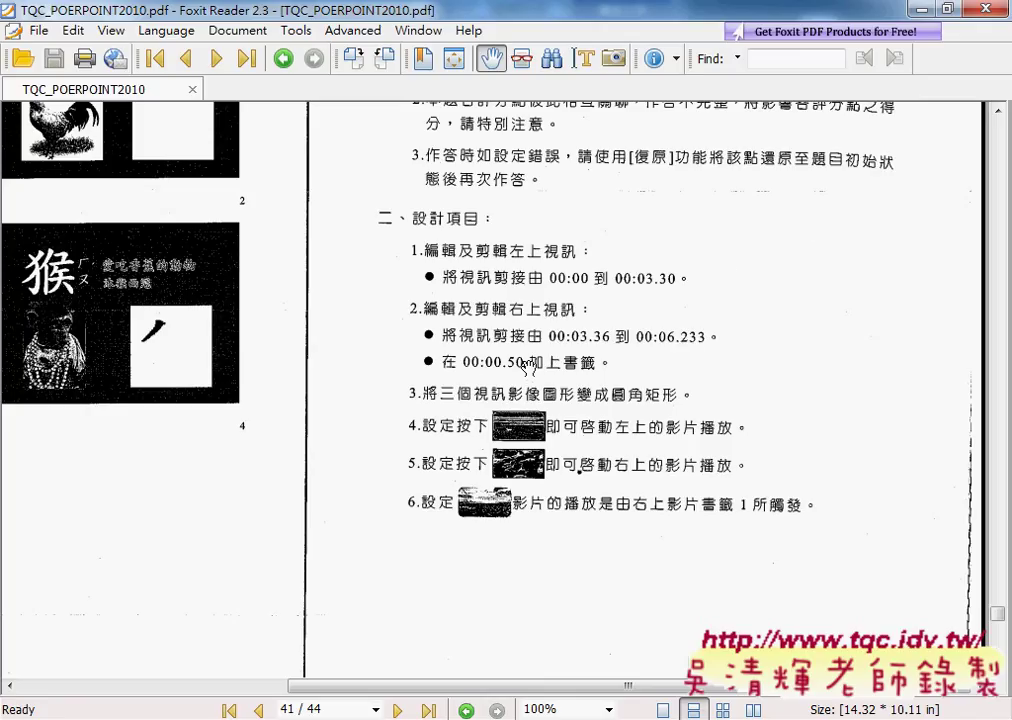
Step: Minimize Foxit Reader to return to the PowerPoint wildlife slide
click(922, 9)
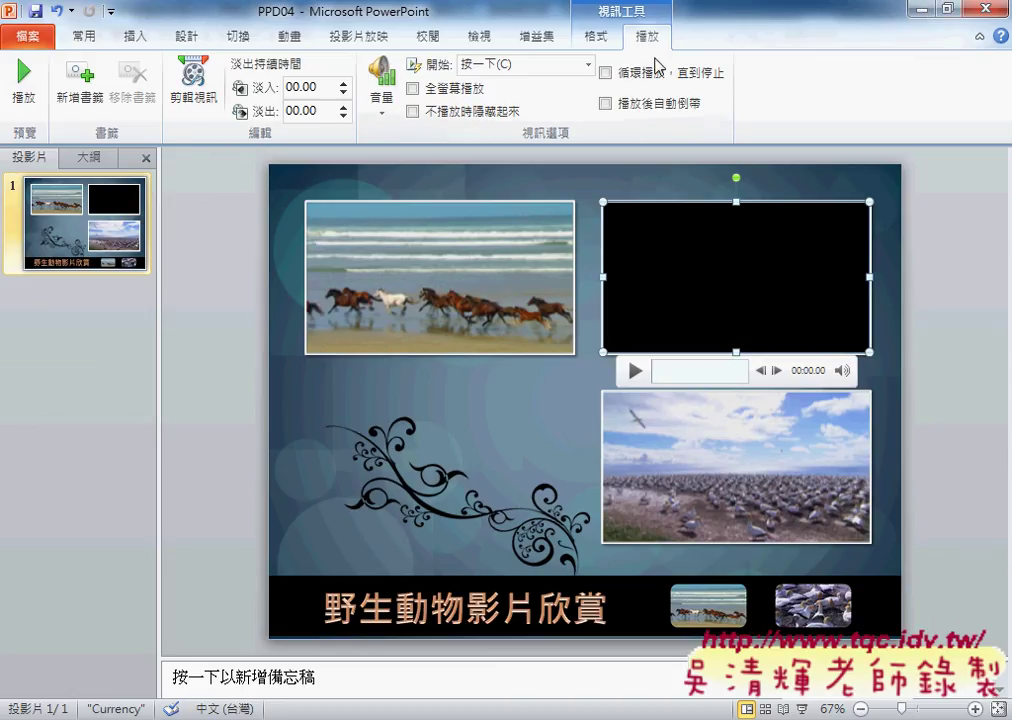
Step: Trim the top-right MOVIE-2.wmv video to start at 00:03.360 and end at 00:06.233
click(197, 97)
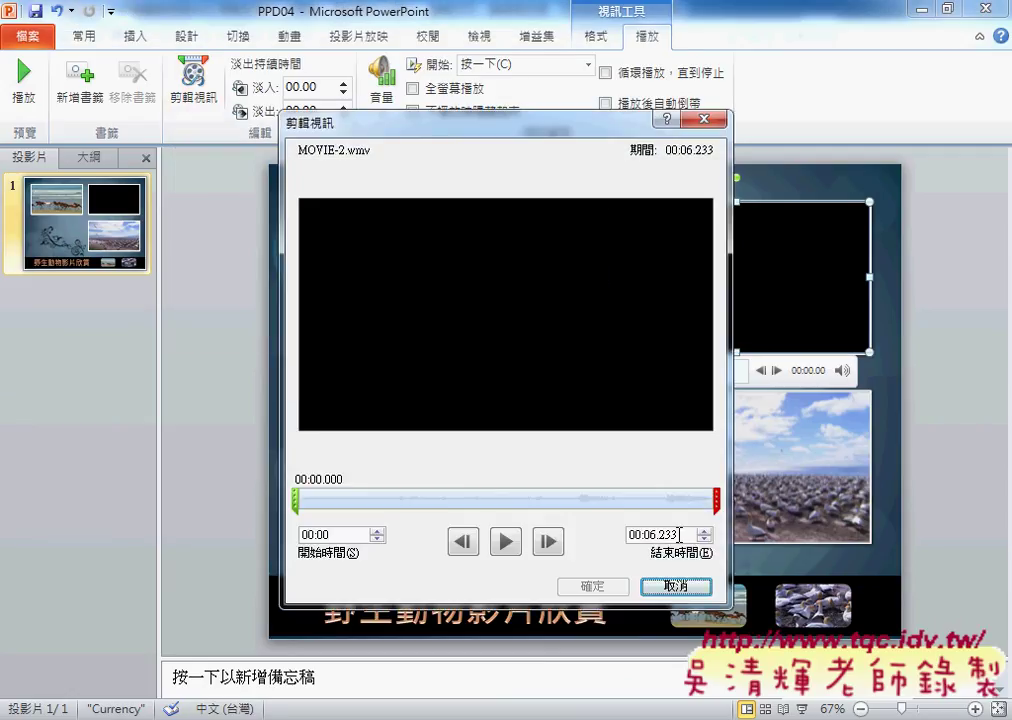
click(669, 537)
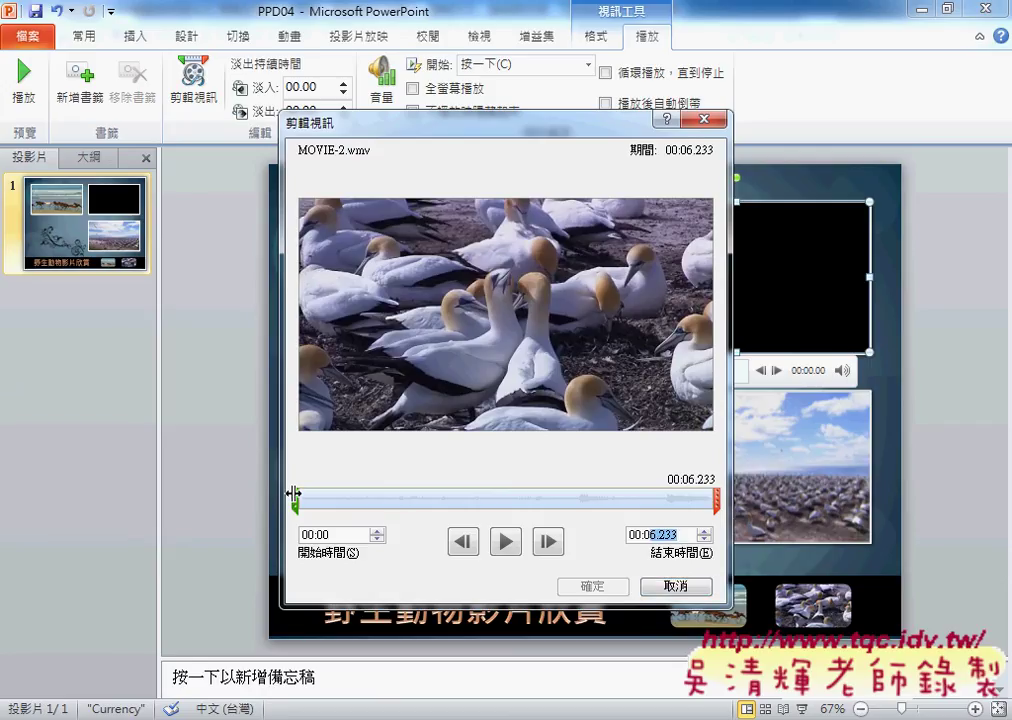
drag(292, 502, 508, 505)
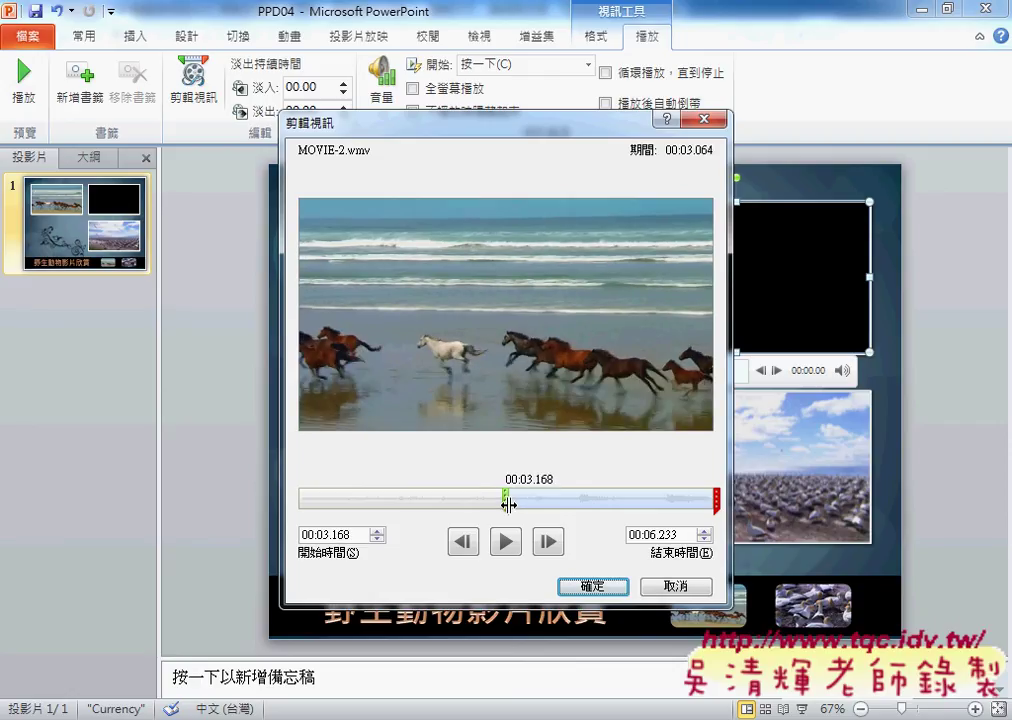
drag(508, 505, 523, 503)
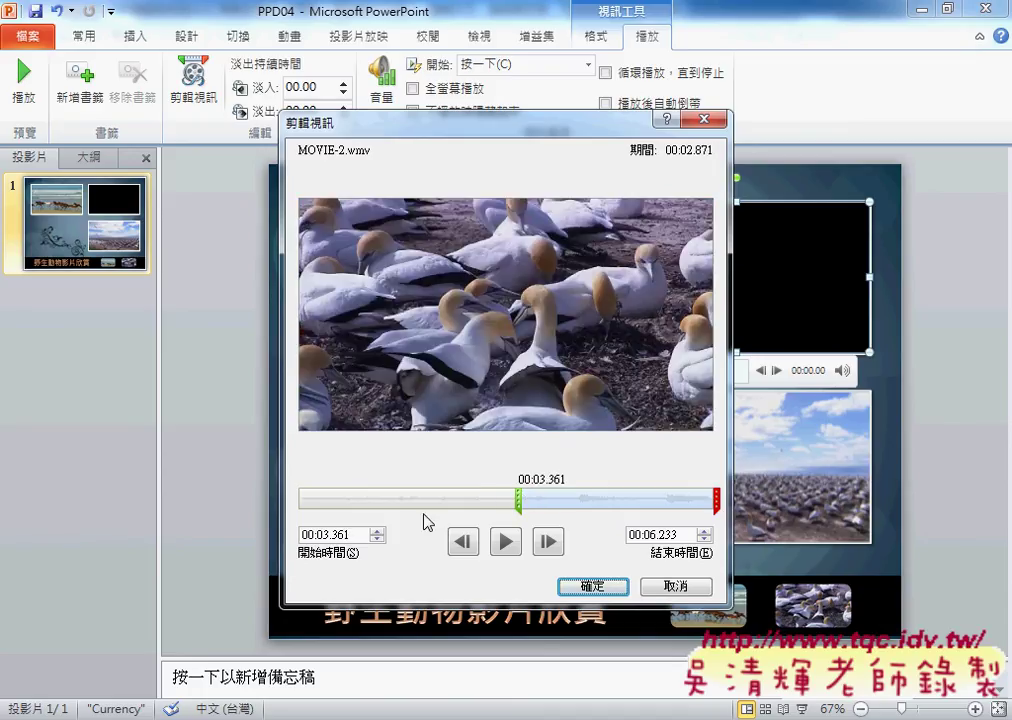
click(368, 535)
key(BackSpace)
text(0)
click(683, 536)
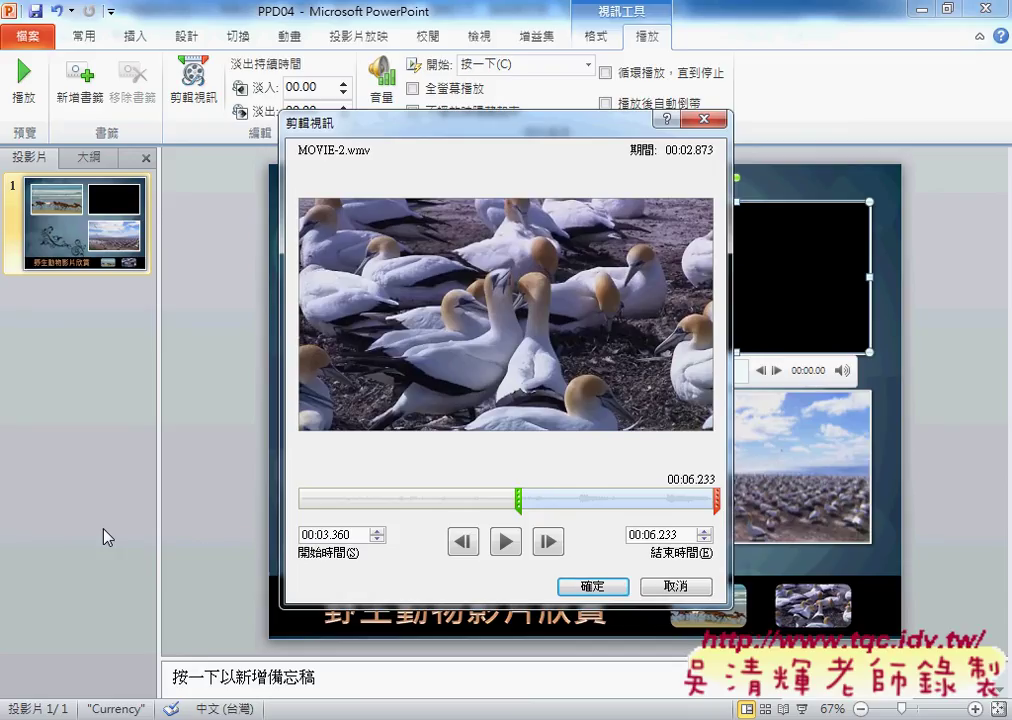
click(359, 532)
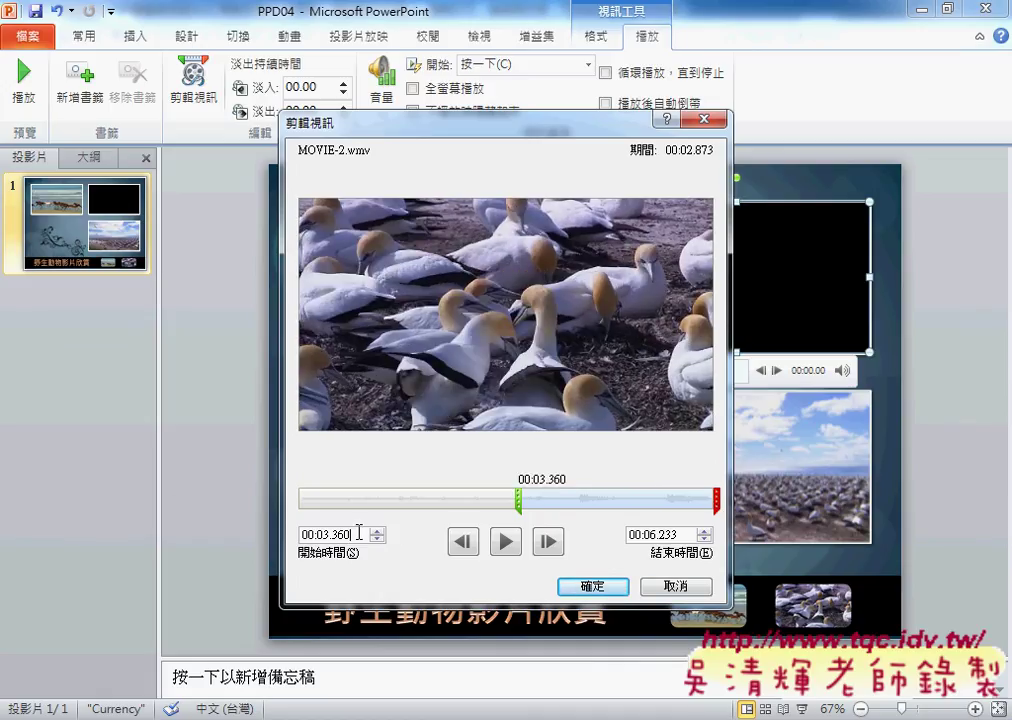
click(689, 536)
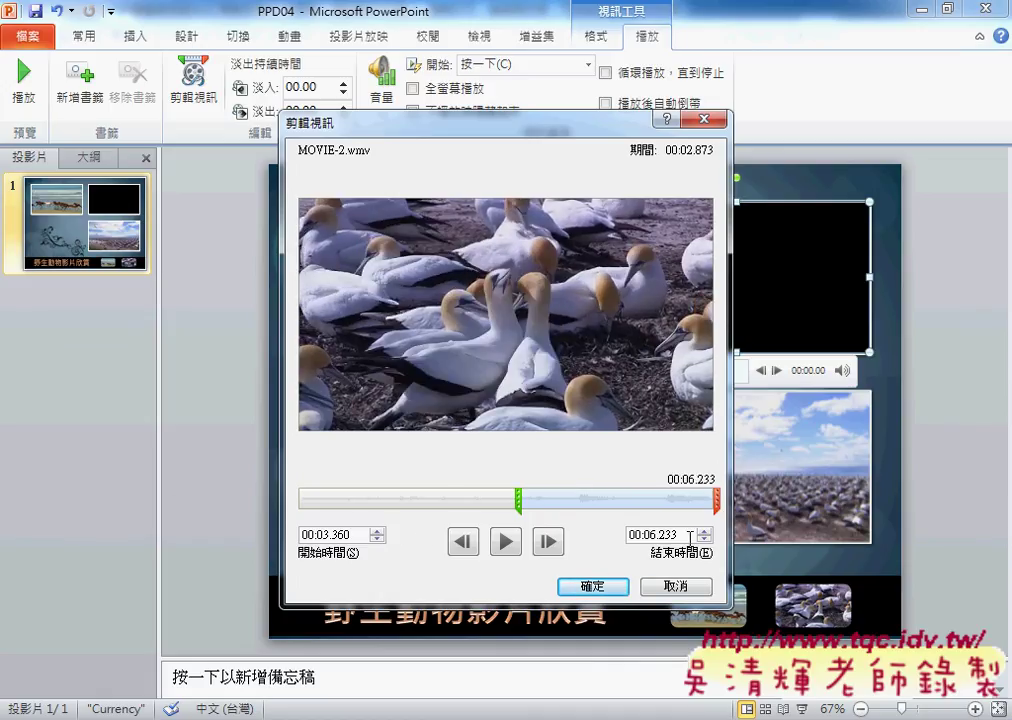
click(600, 587)
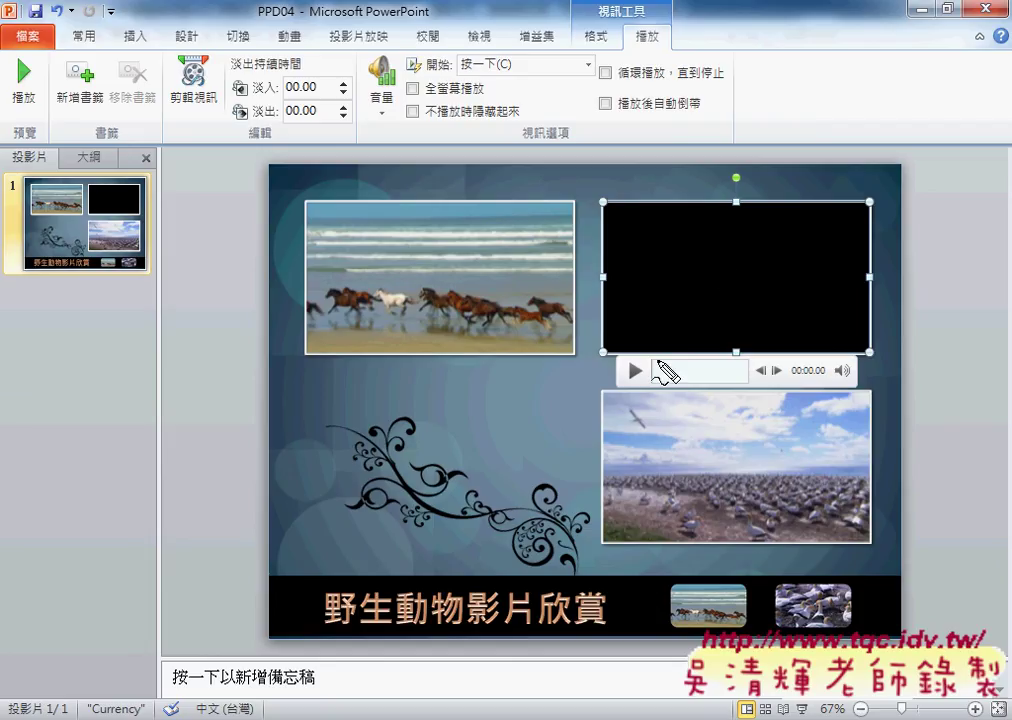
Step: Cue the top-right gannet video near 00:00.50 and check the PDF's bookmark requirement
click(661, 371)
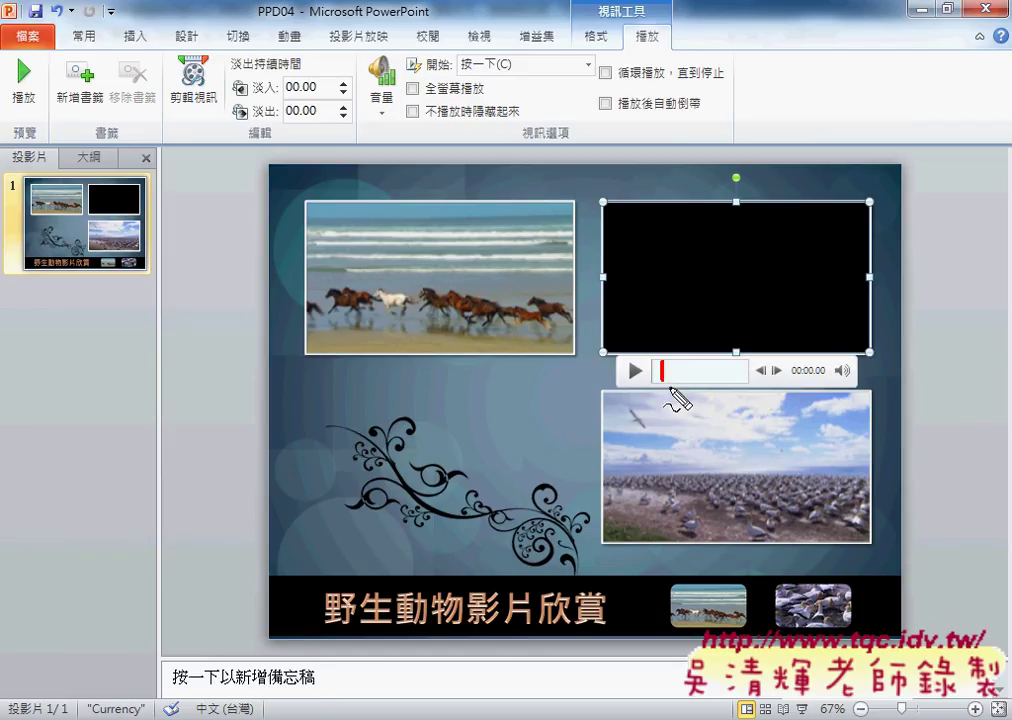
mouse_move(658, 384)
mouse_down()
mouse_move(592, 452)
mouse_move(591, 480)
mouse_up()
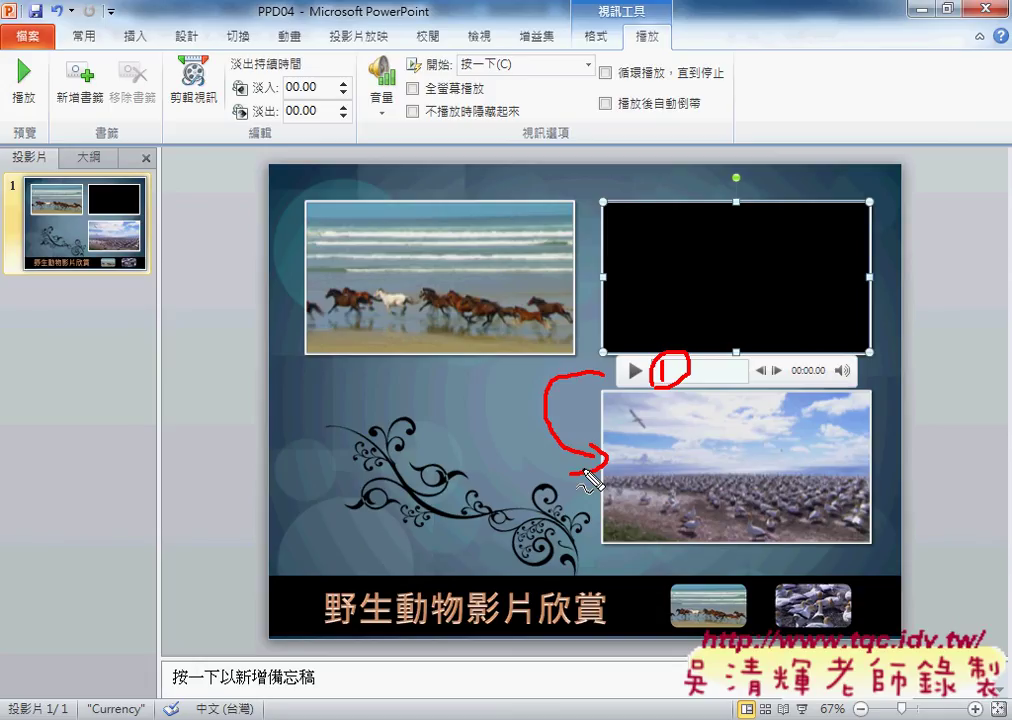
key(Escape)
key(alt+Tab)
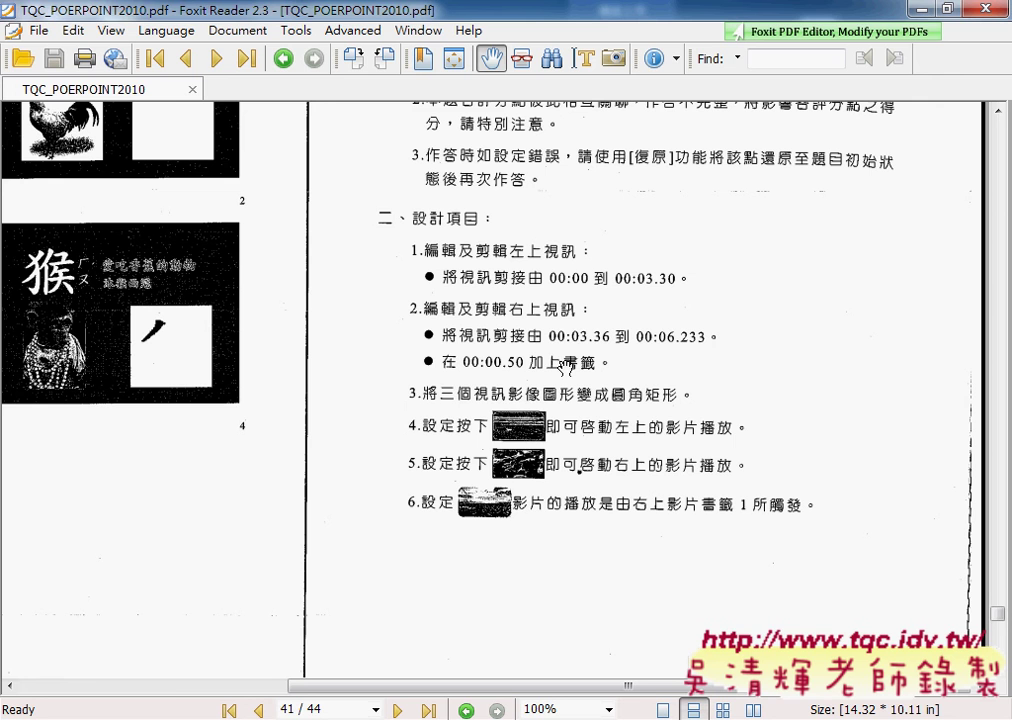
click(921, 12)
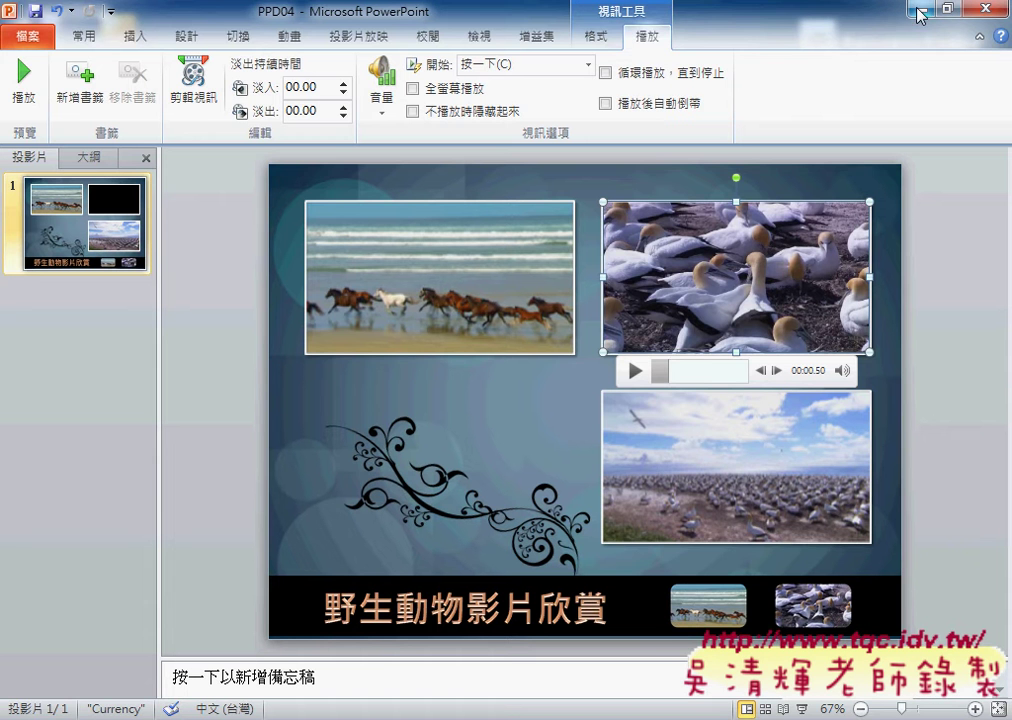
Step: Step the gannet video's play position between 00:00.00 and 00:01.50
click(761, 371)
click(762, 372)
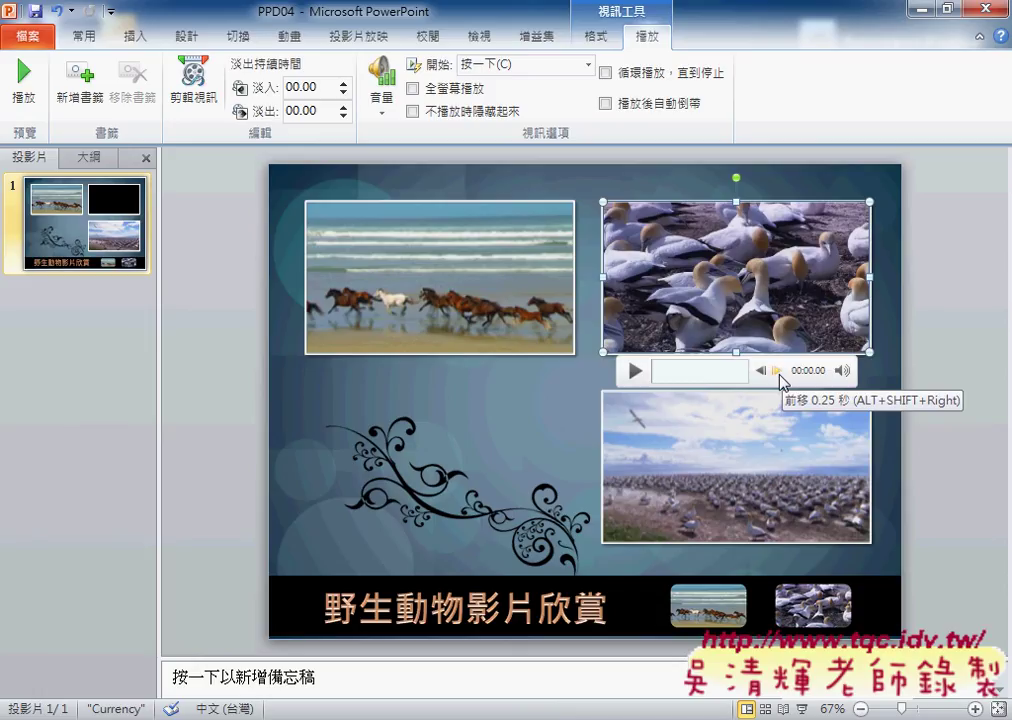
click(776, 371)
click(776, 371)
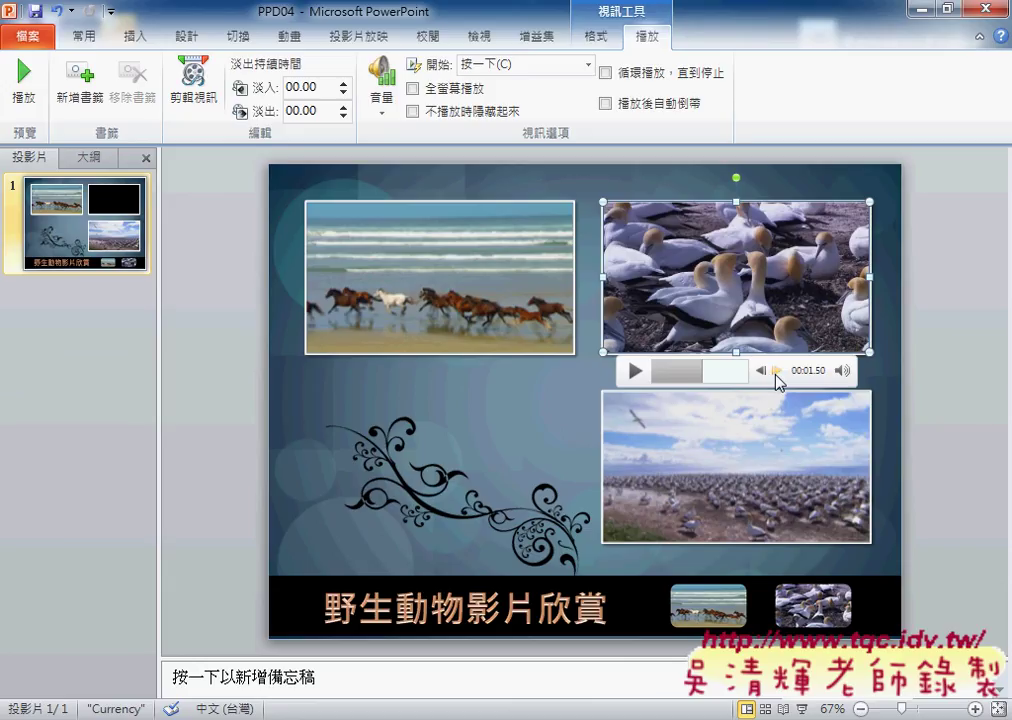
click(762, 371)
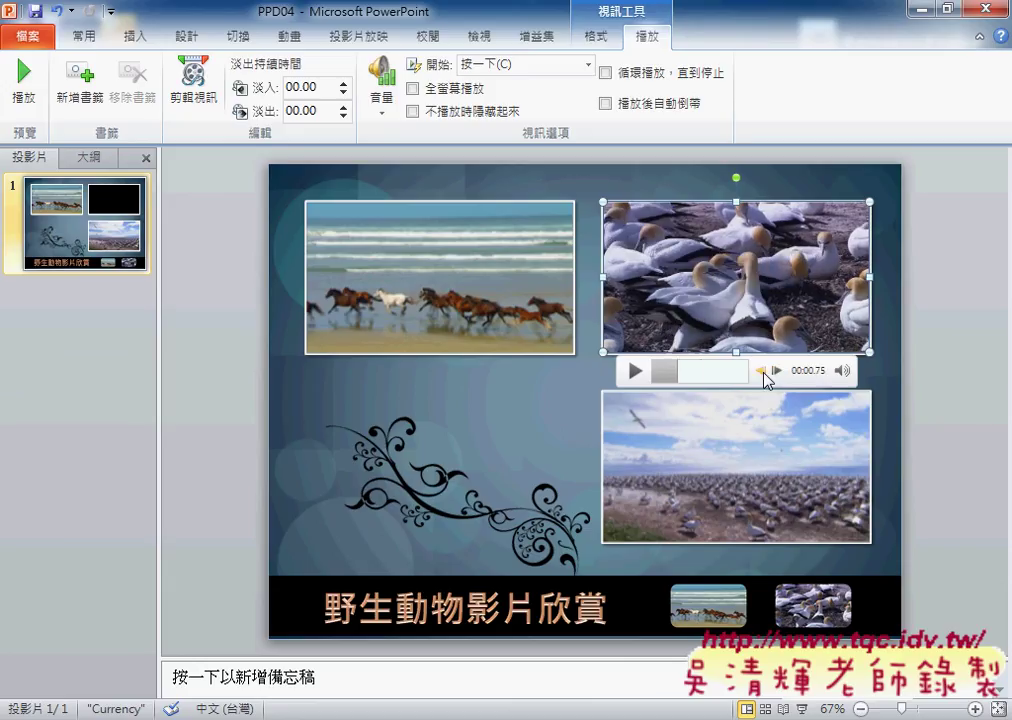
click(762, 371)
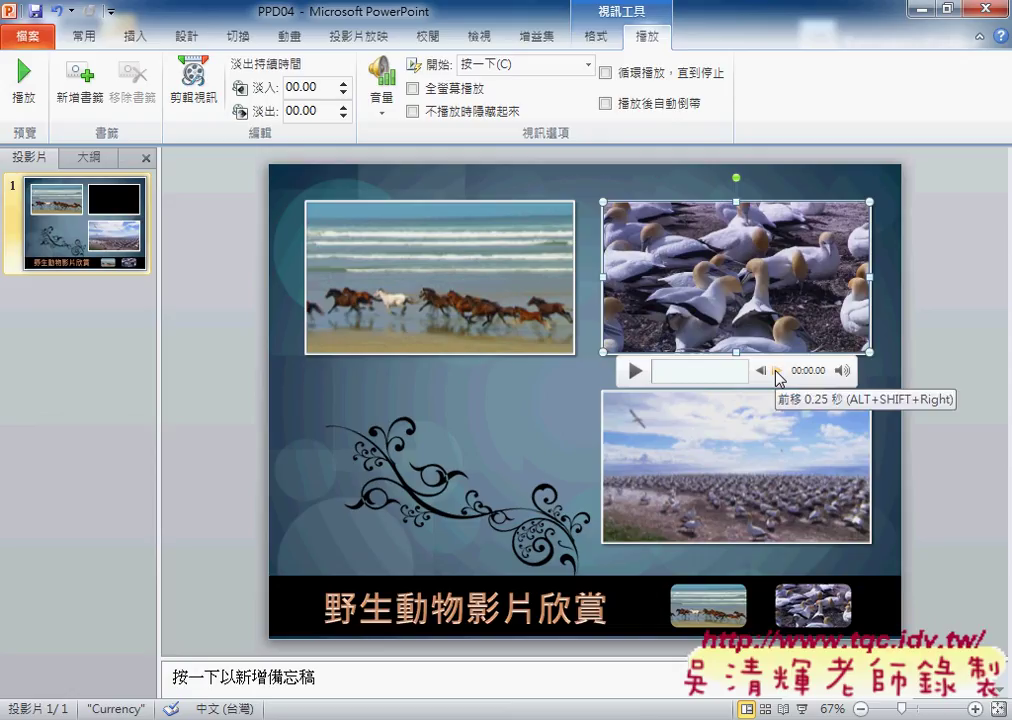
Step: Fine-tune the gannet video's position in quarter-second steps to exactly 00:00.50
click(777, 371)
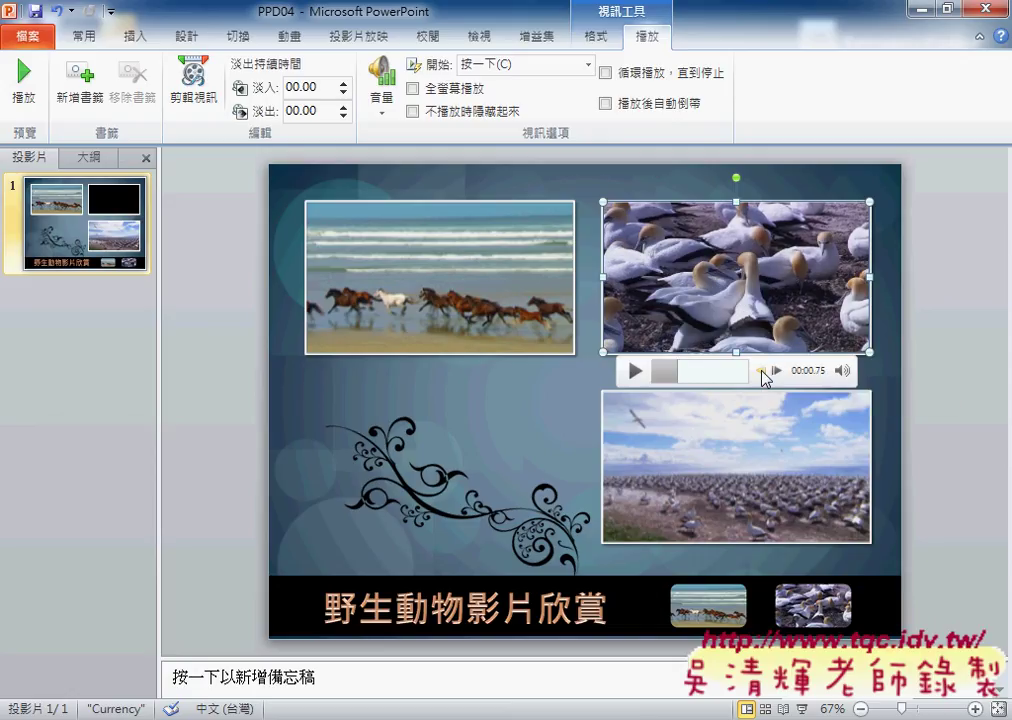
click(762, 371)
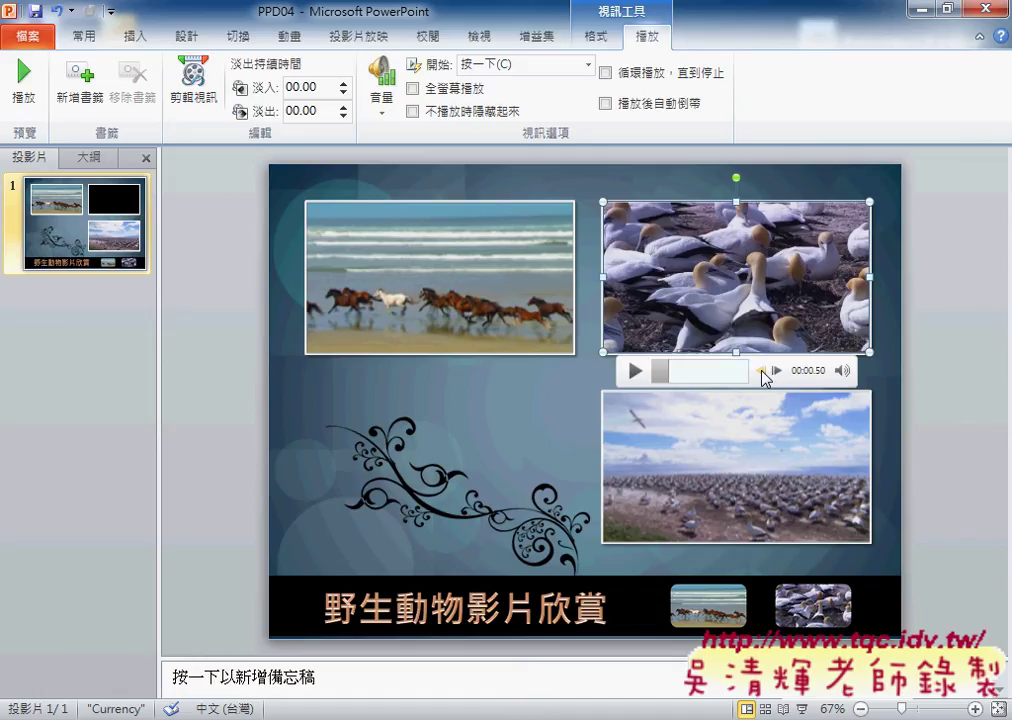
click(762, 372)
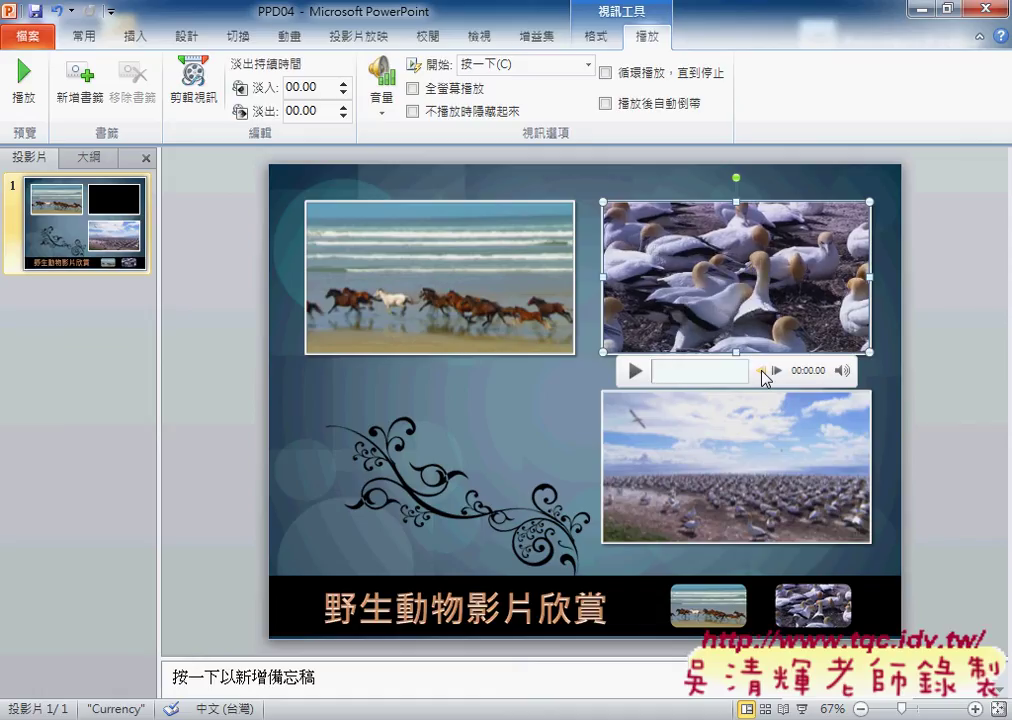
click(760, 372)
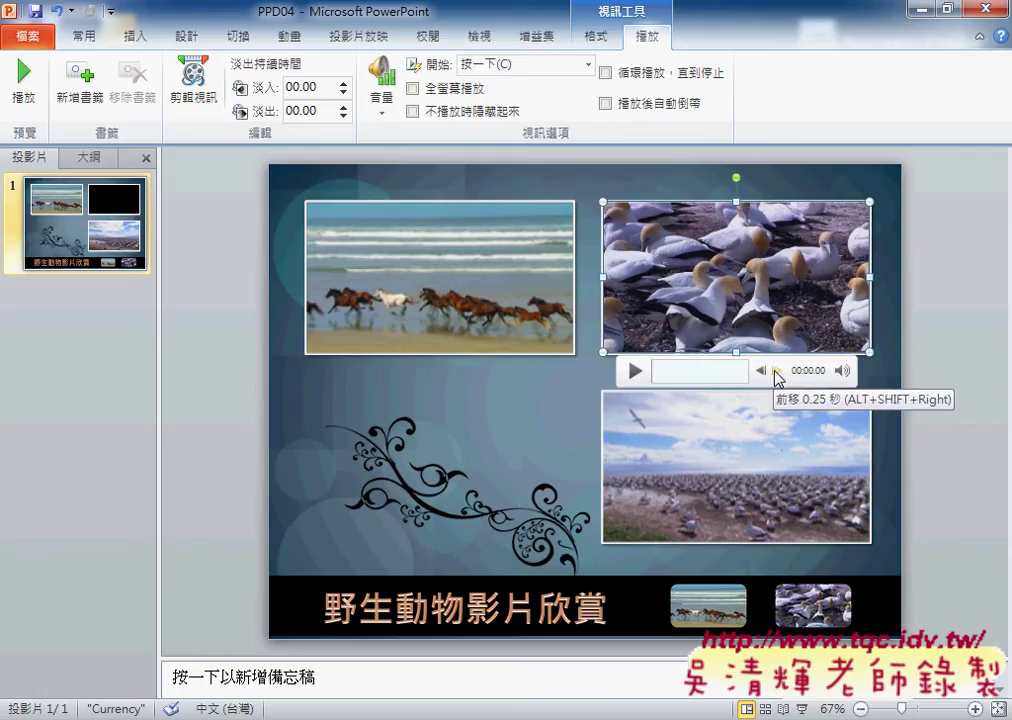
click(777, 371)
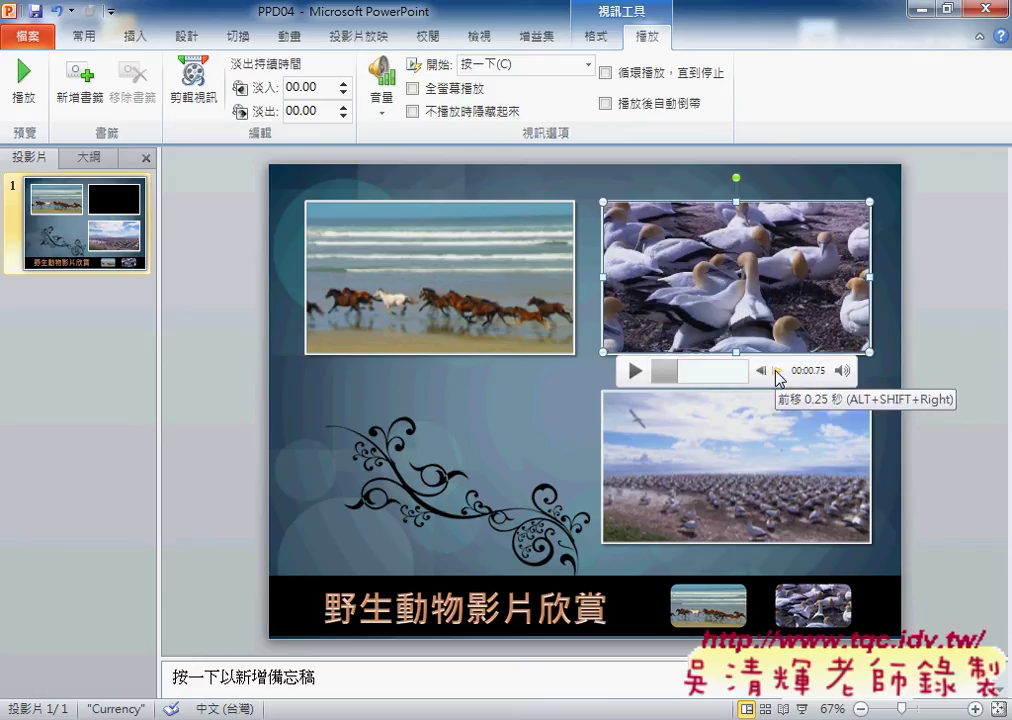
click(763, 372)
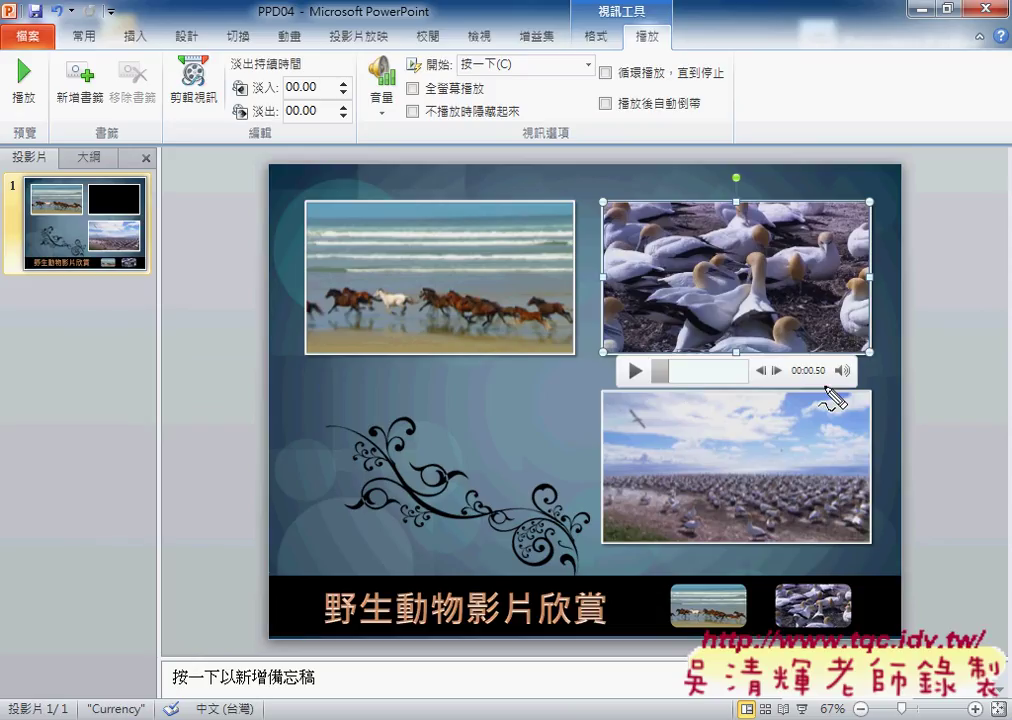
drag(784, 382, 789, 366)
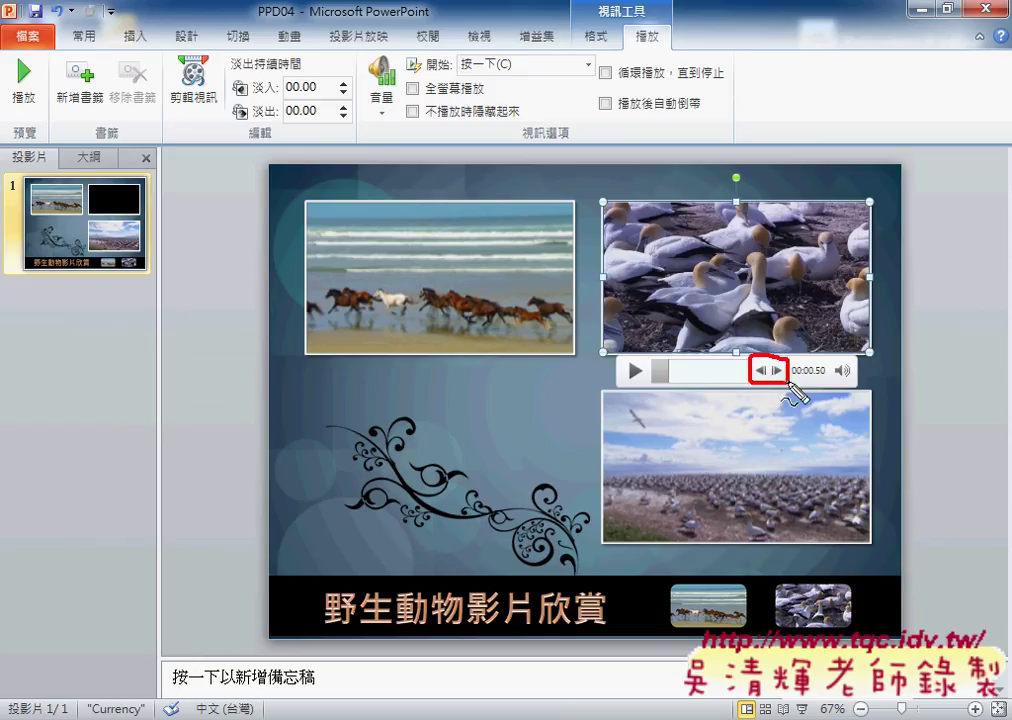
drag(797, 378, 830, 378)
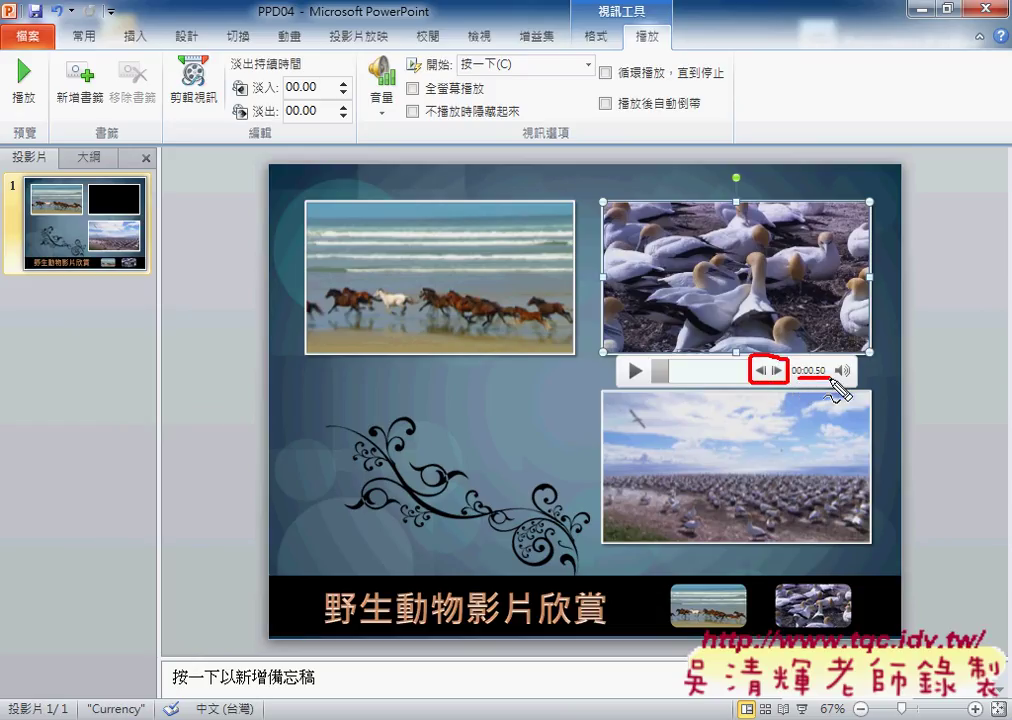
mouse_move(750, 358)
mouse_down()
mouse_move(130, 122)
mouse_move(82, 124)
mouse_move(95, 118)
mouse_up()
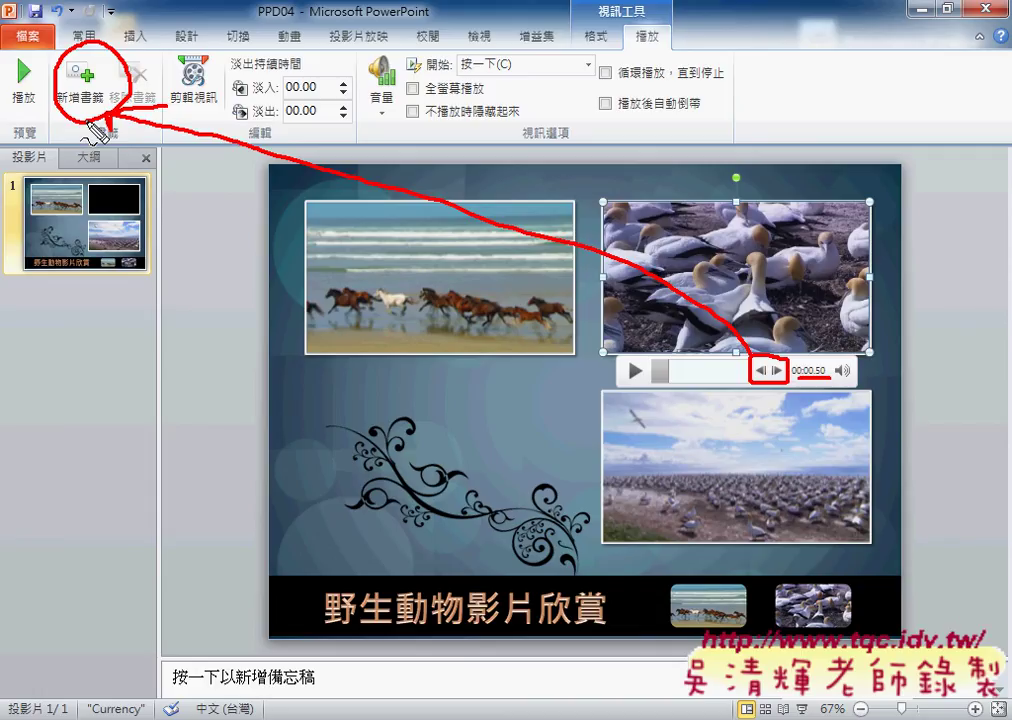
Step: Bookmark the gannet video at 00:00.50, then return to the instructions PDF
key(Escape)
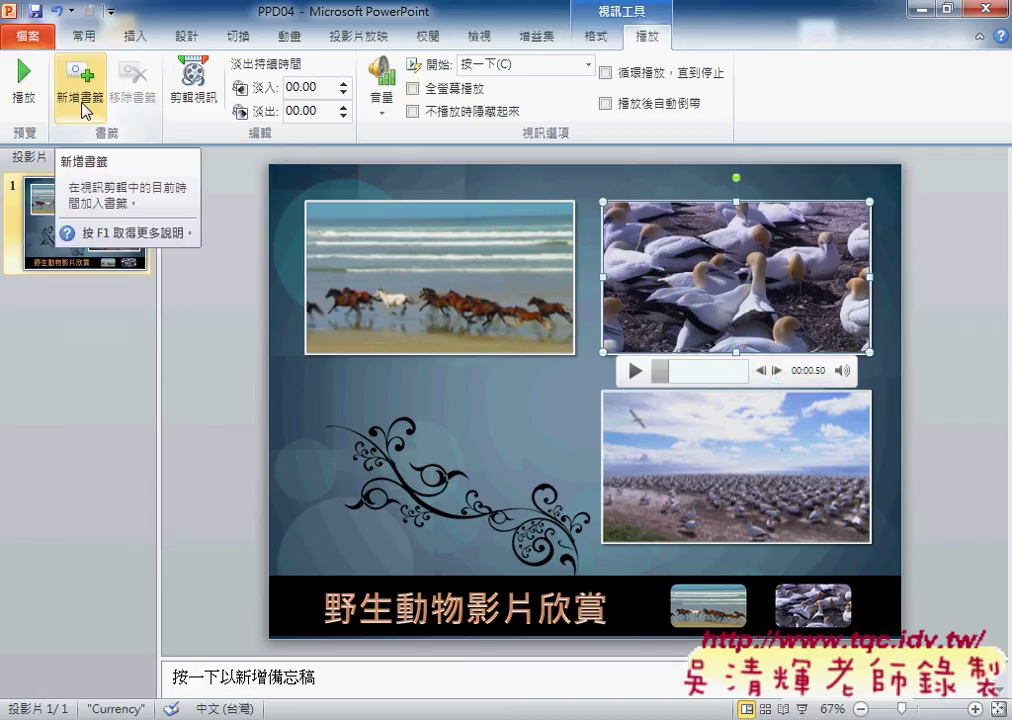
click(80, 96)
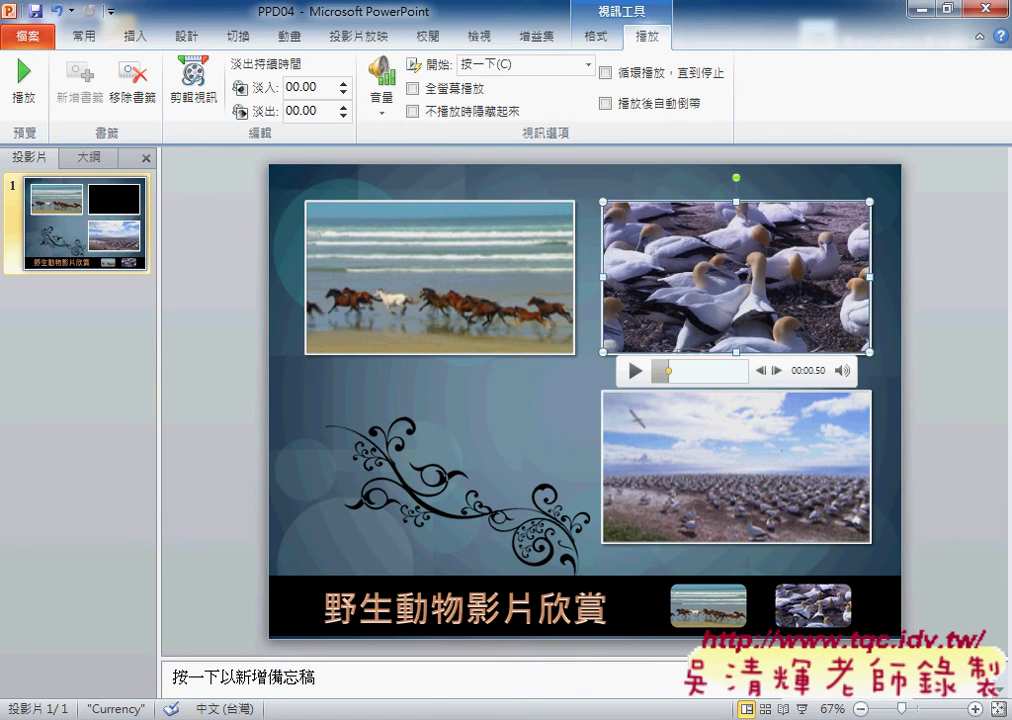
key(alt+Tab)
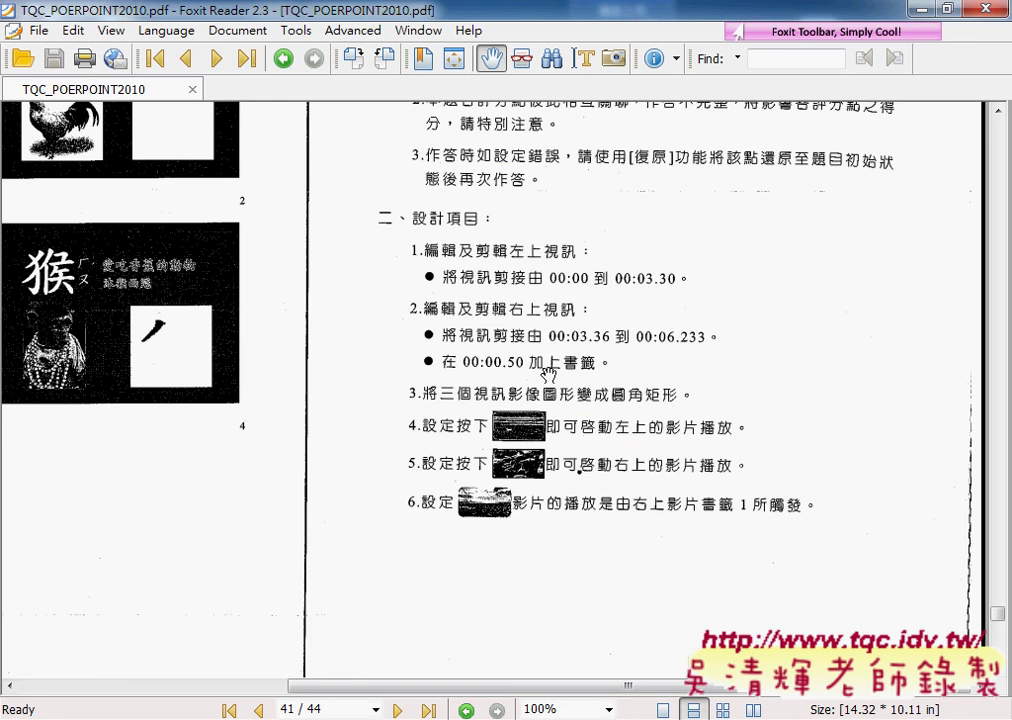
scroll(548, 374, down, 1)
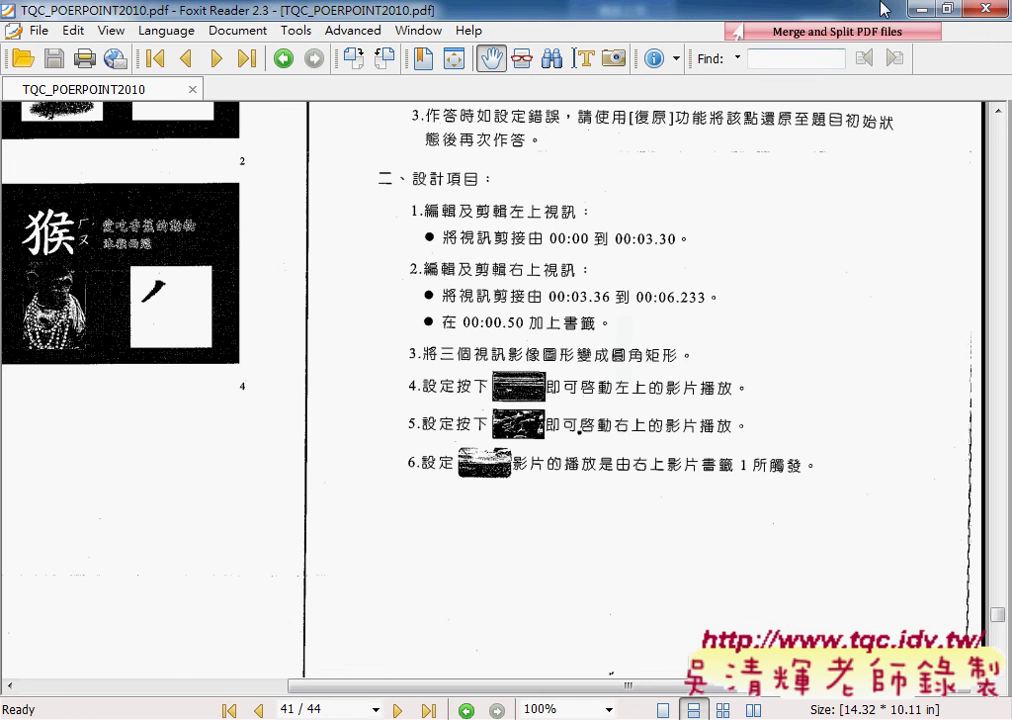
key(alt+Tab)
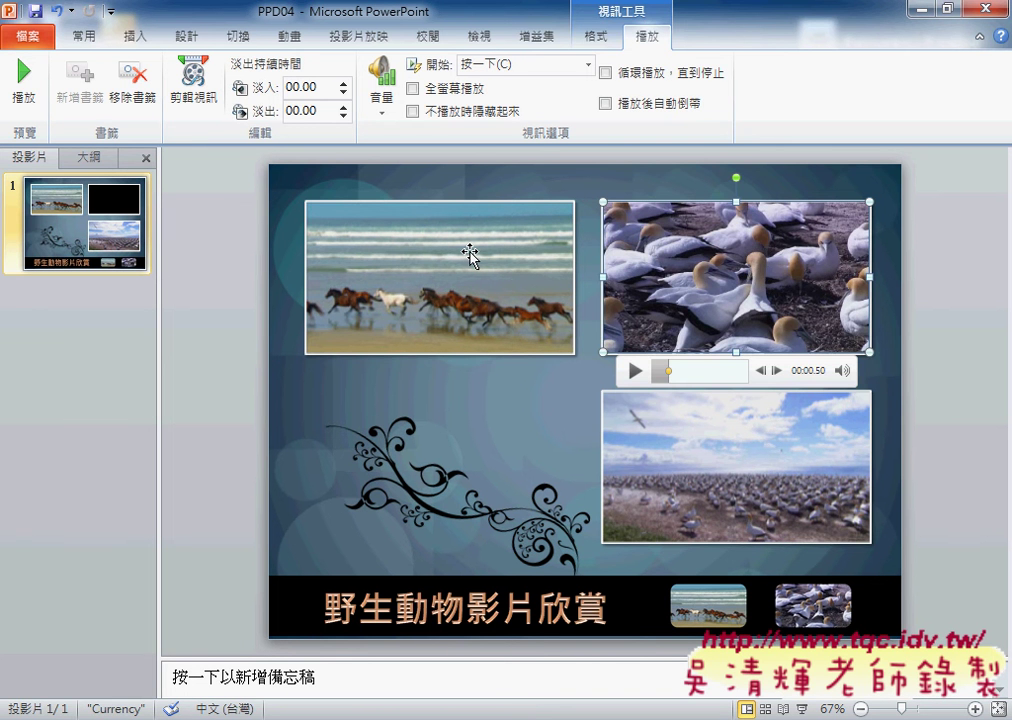
click(469, 255)
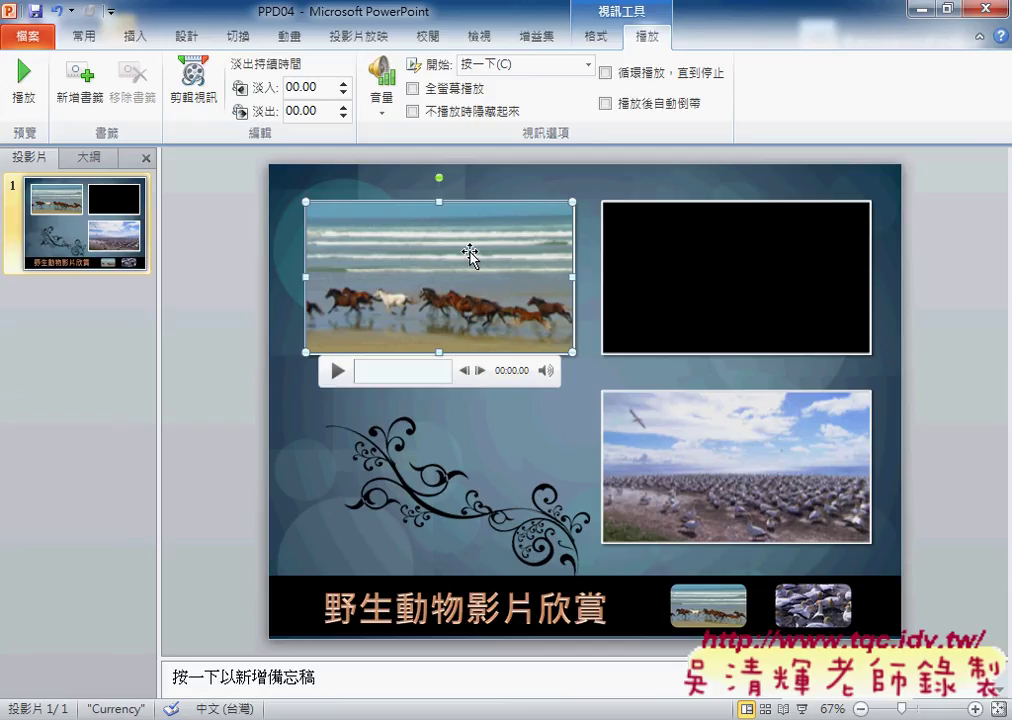
click(601, 40)
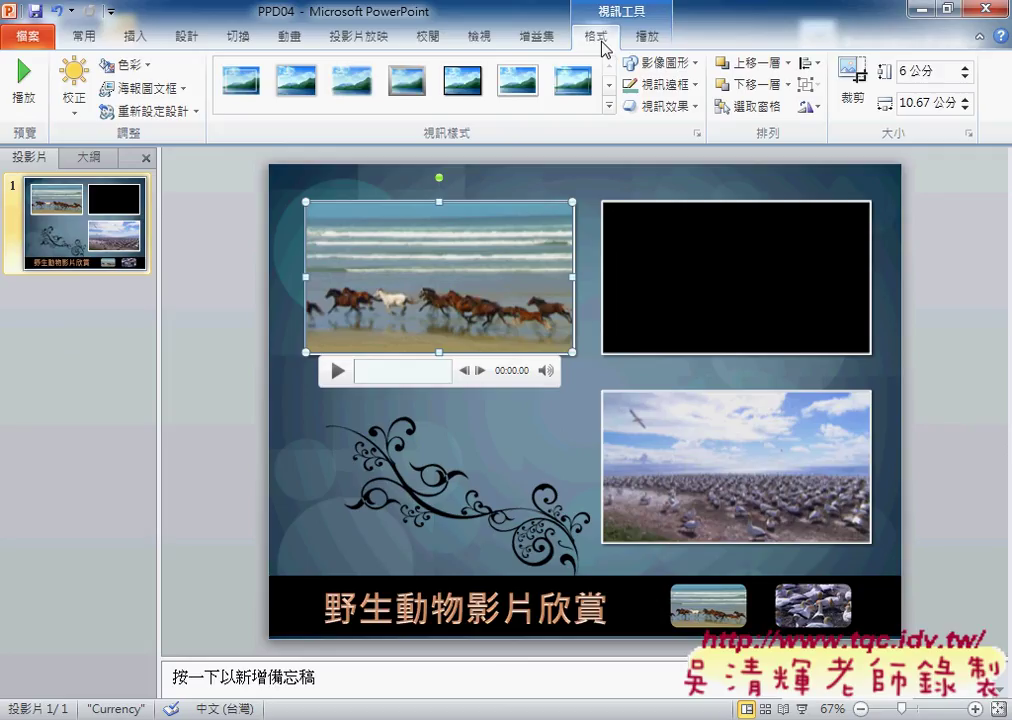
click(693, 65)
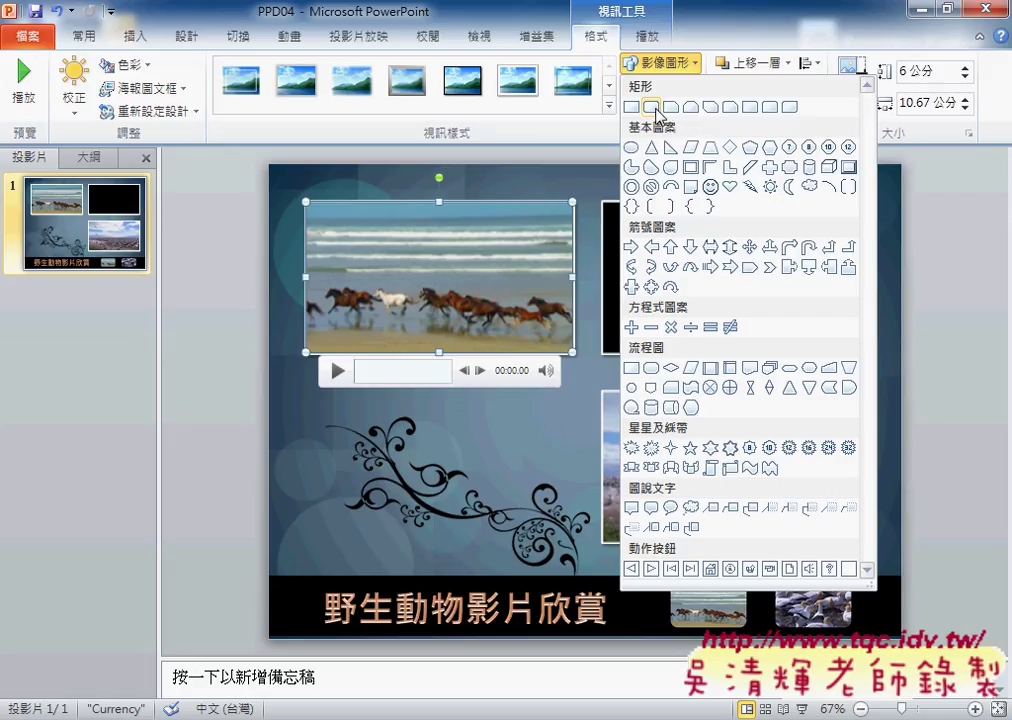
click(655, 106)
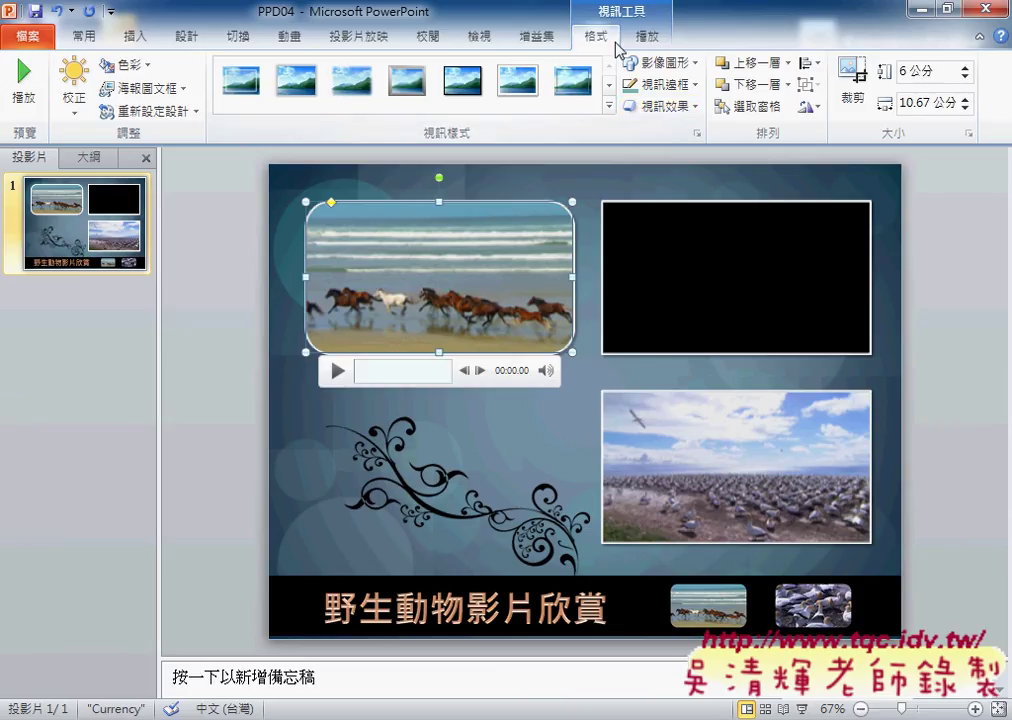
click(660, 64)
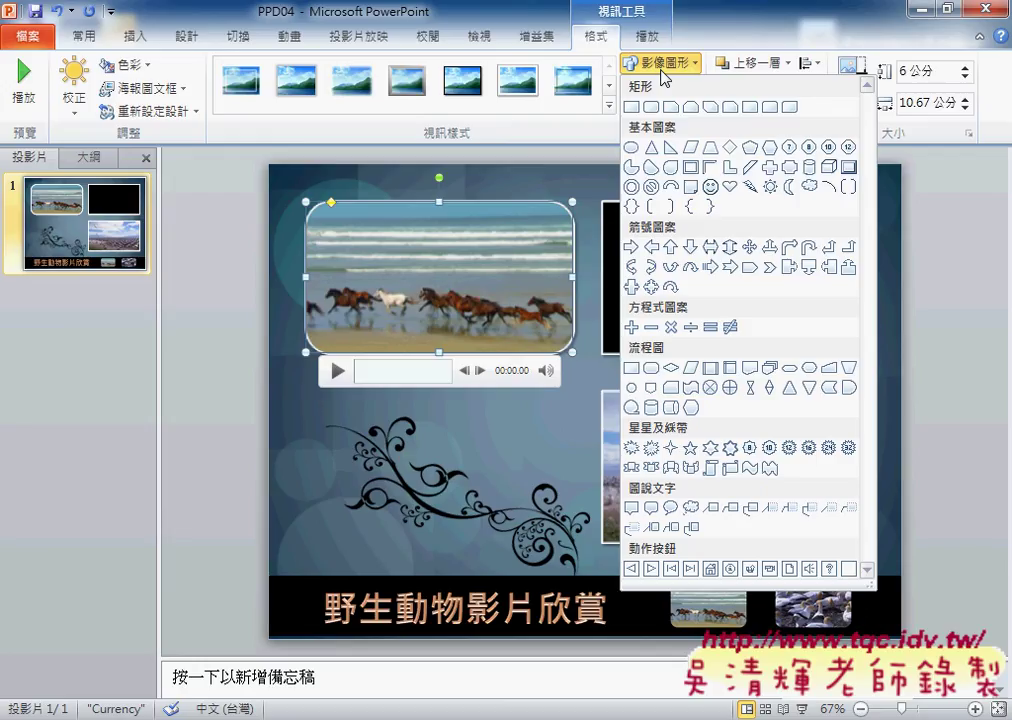
click(731, 188)
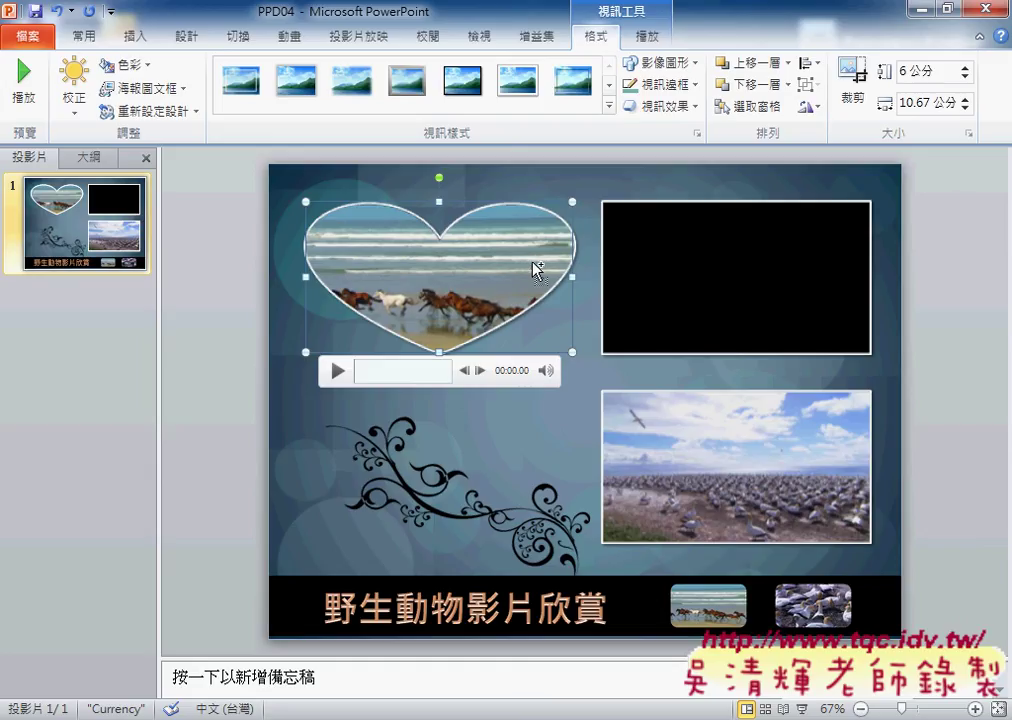
key(ctrl+z)
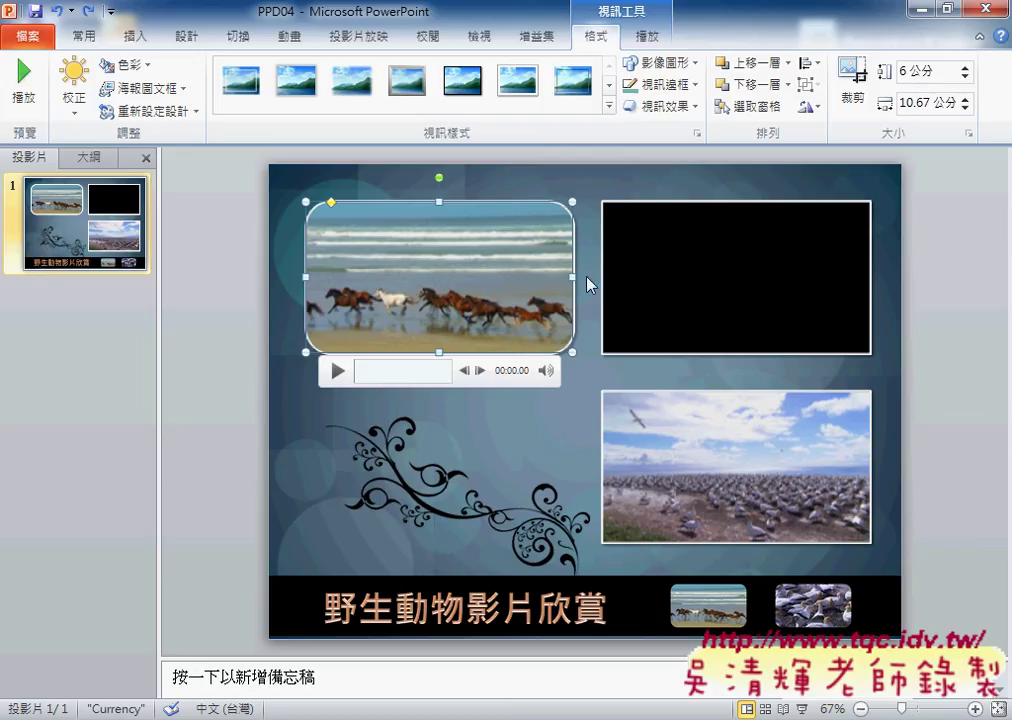
key(ctrl+z)
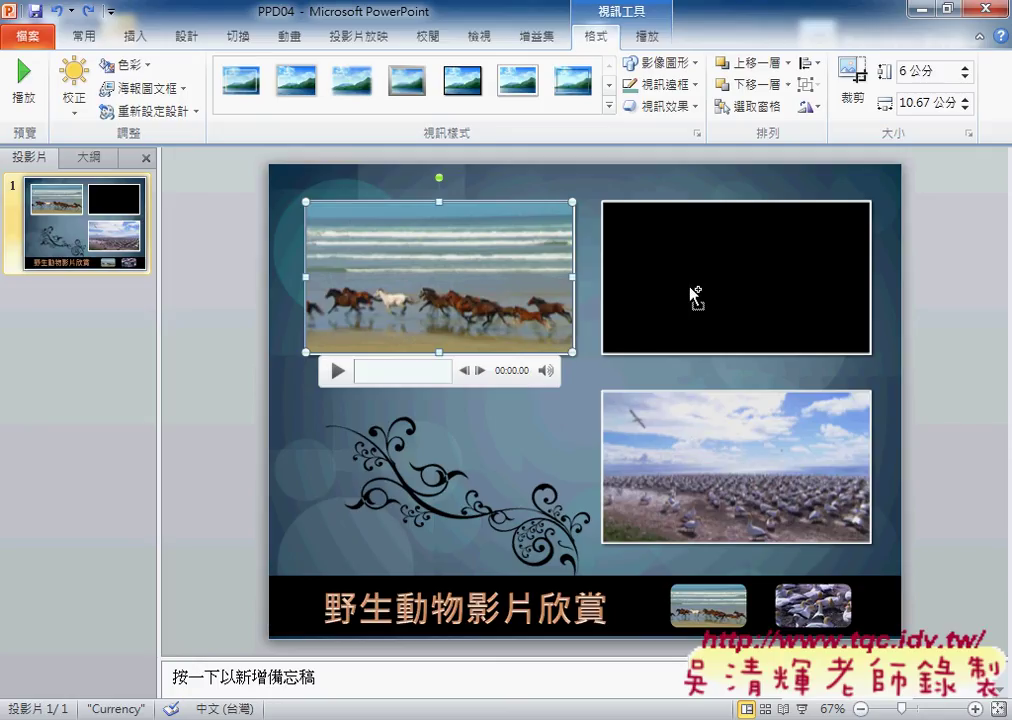
Step: Select all three wildlife videos together
shift+click(692, 295)
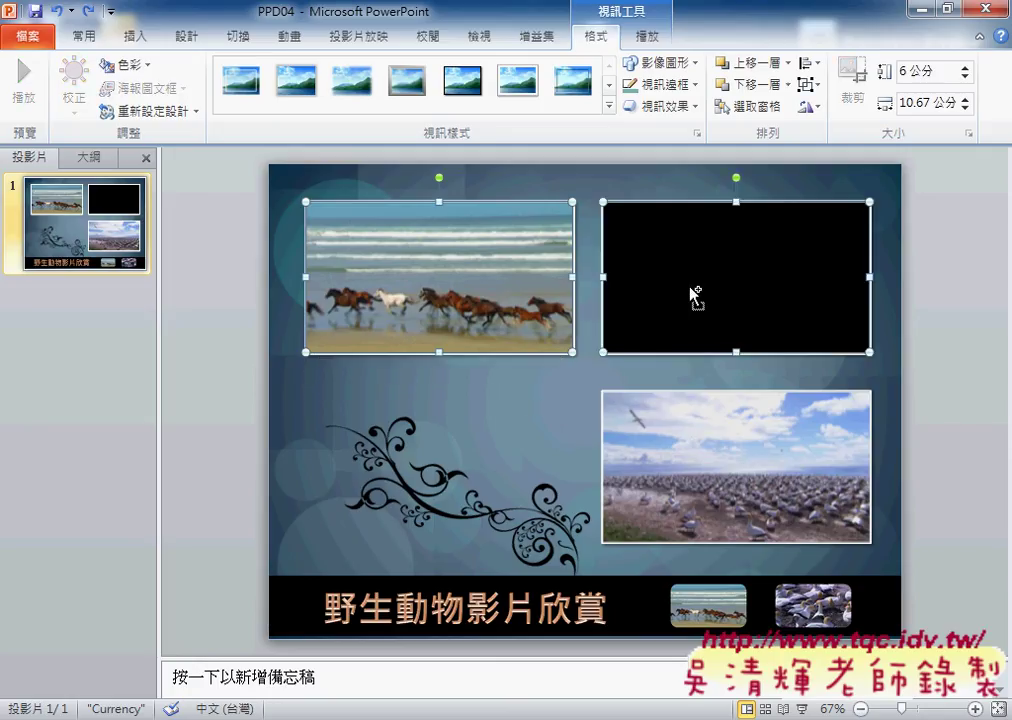
shift+click(703, 484)
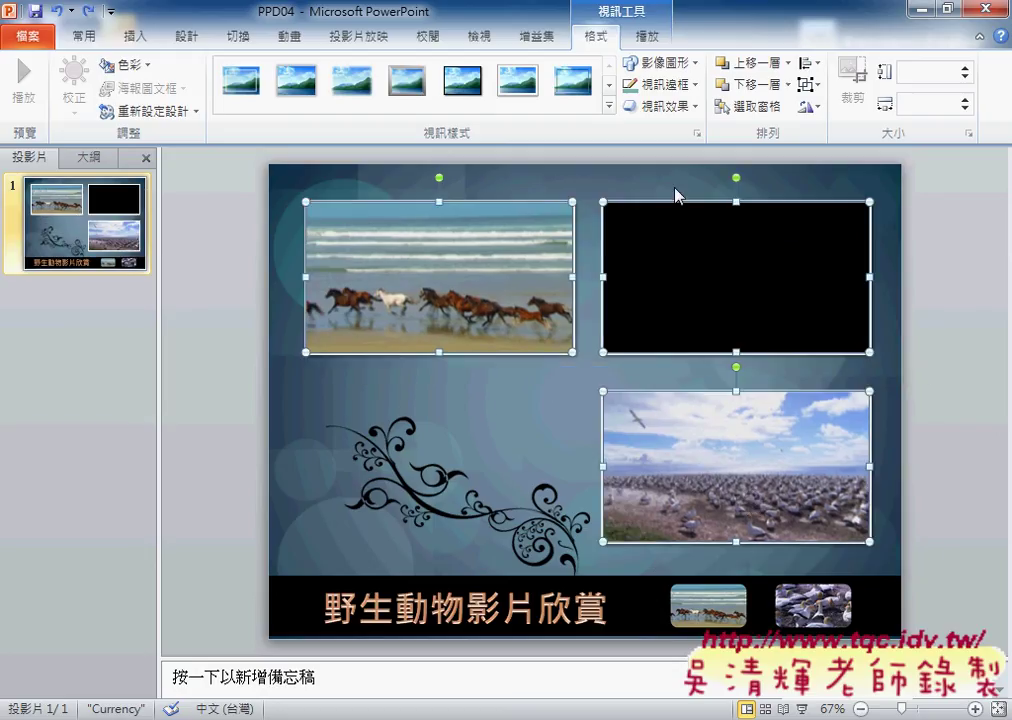
click(483, 405)
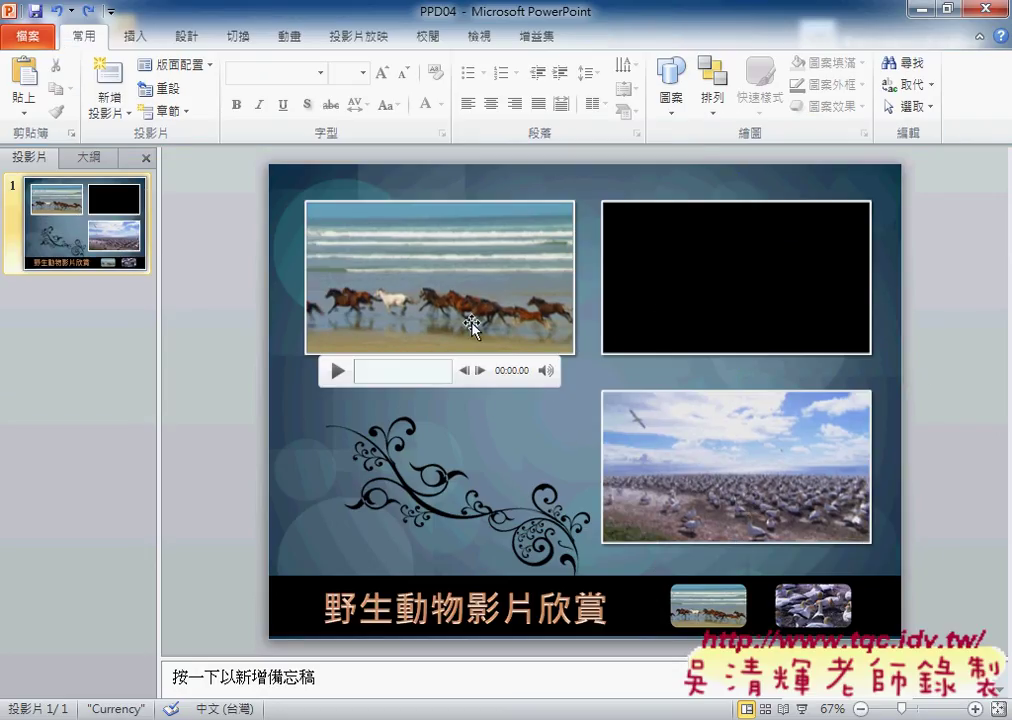
click(474, 323)
shift+click(728, 332)
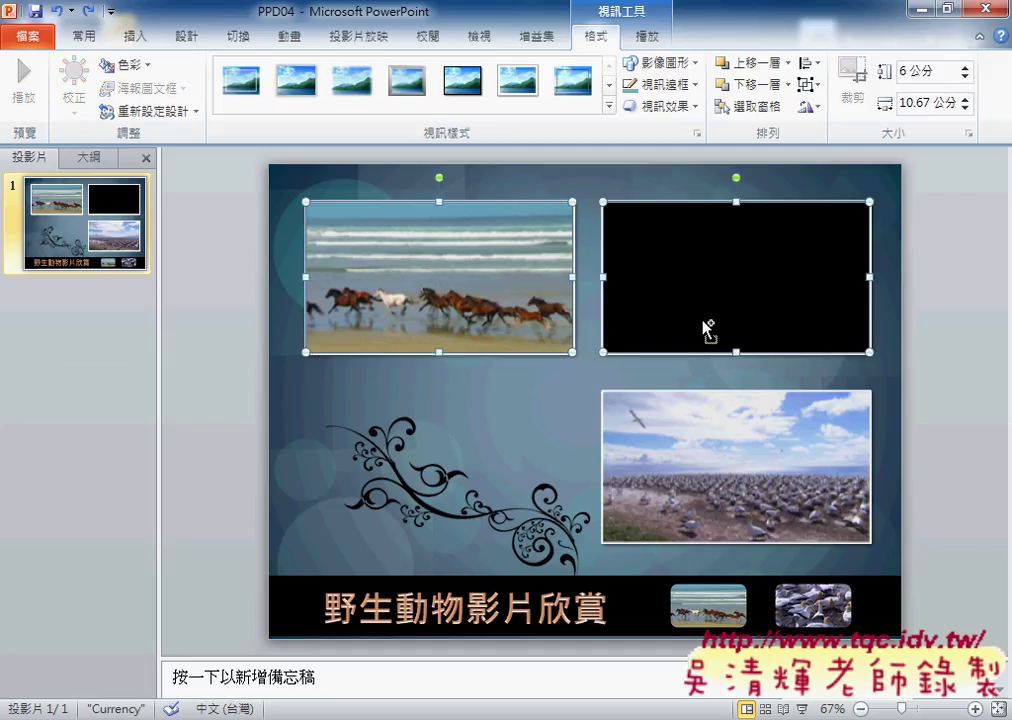
shift+click(676, 432)
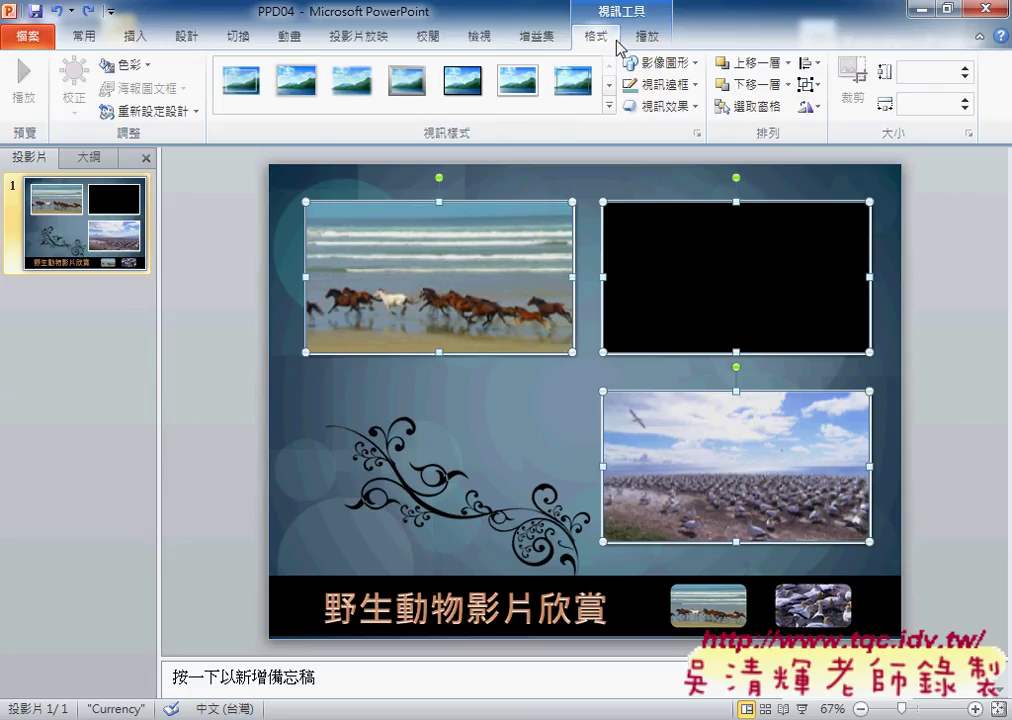
Step: Apply the Rounded Rectangle video shape to the three selected videos
click(658, 62)
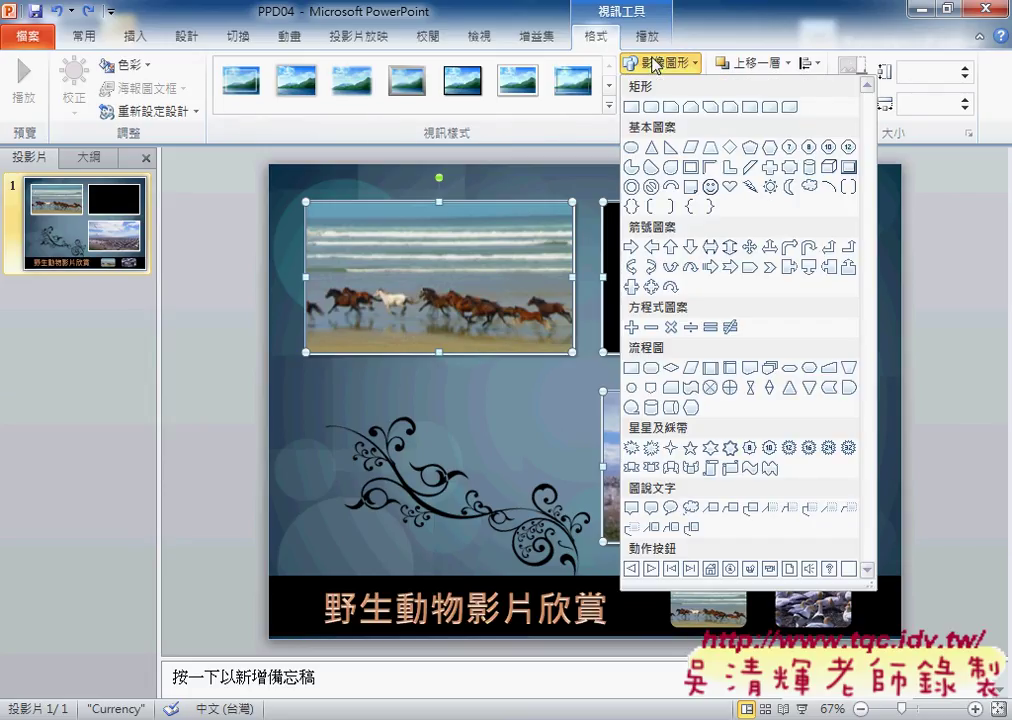
click(655, 108)
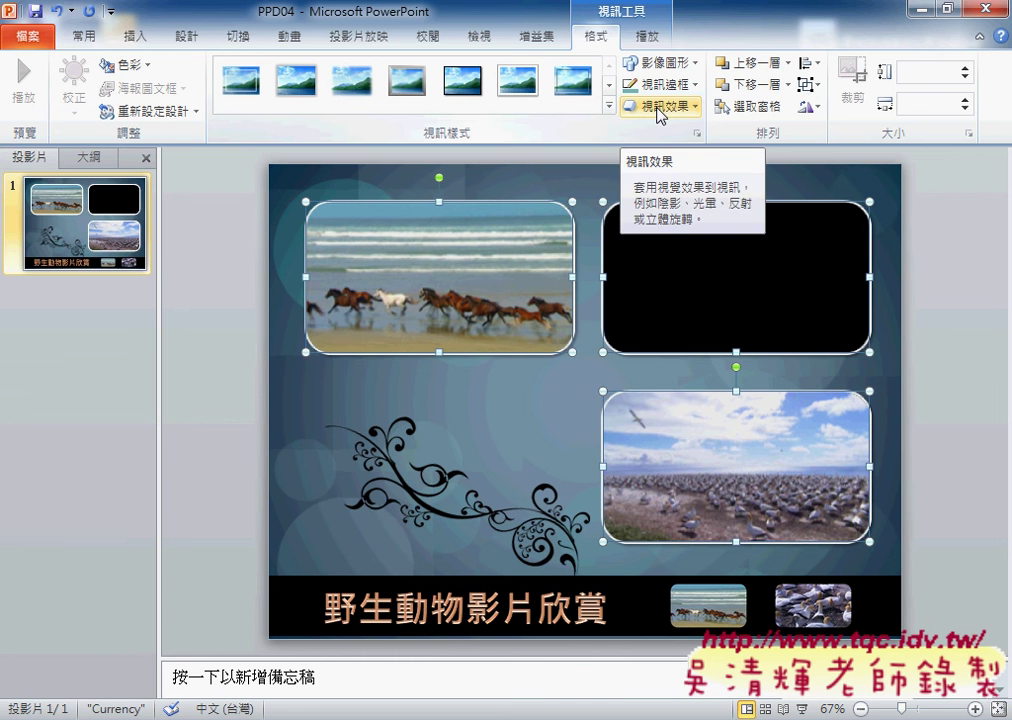
key(alt+Tab)
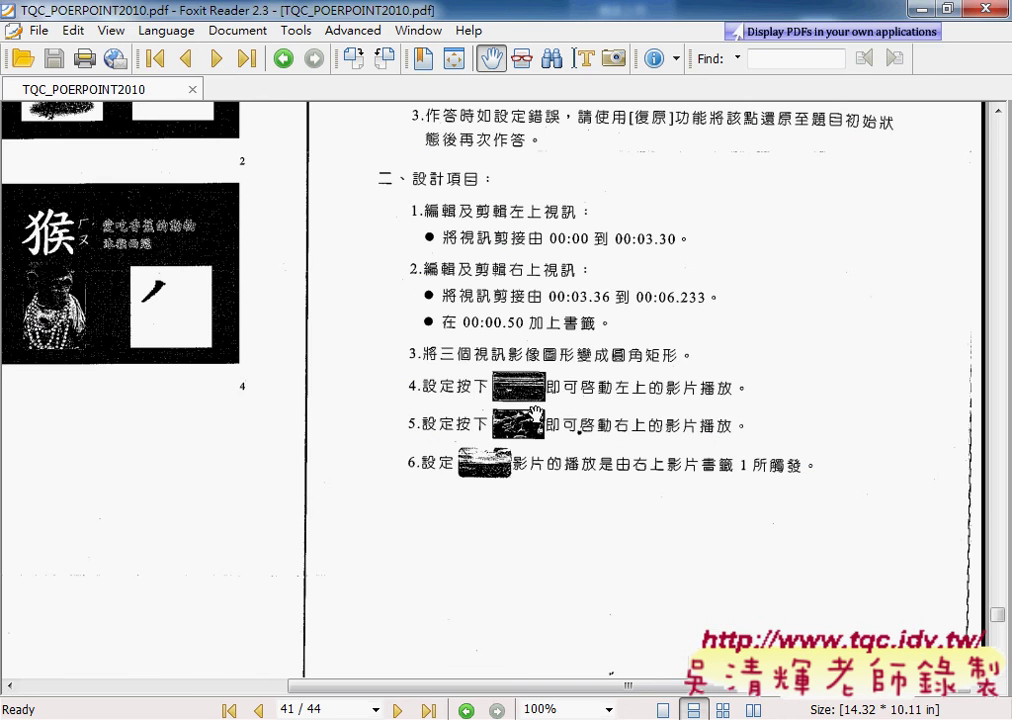
Step: Read the PDF's trigger items, then return to the slide's small horse thumbnail
scroll(500, 357, down, 1)
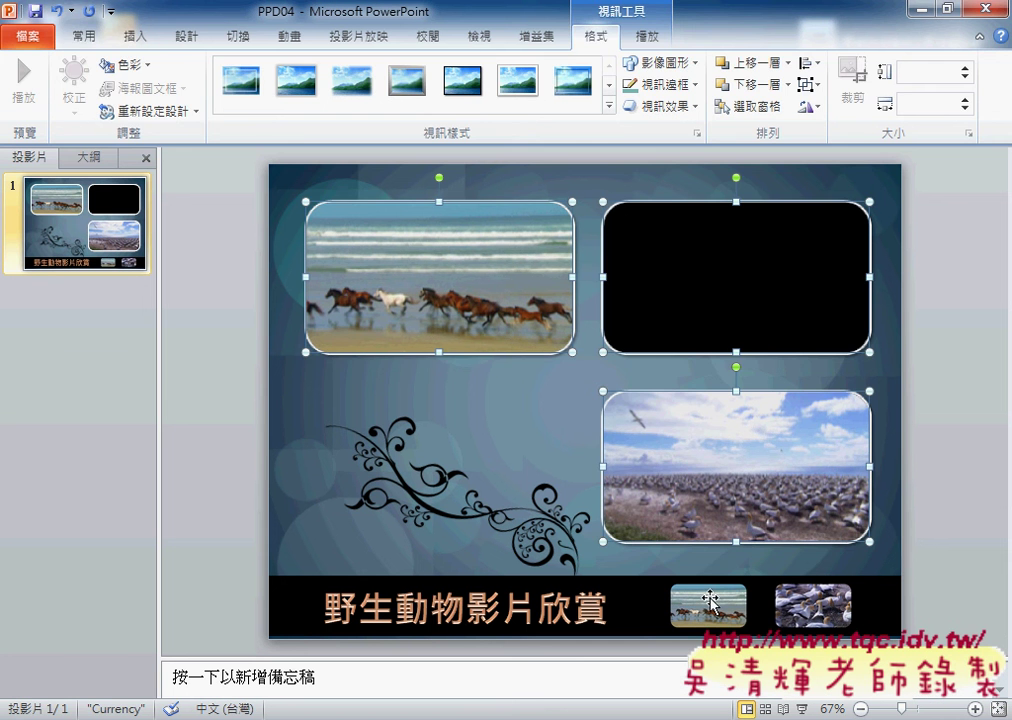
click(707, 600)
mouse_move(505, 335)
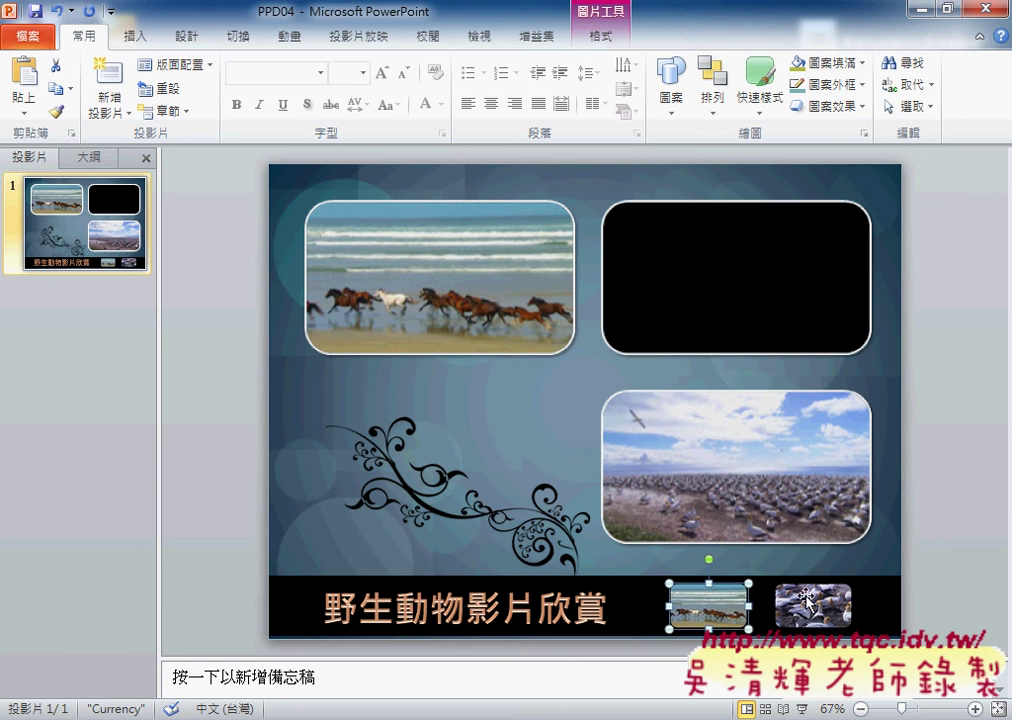
Step: Select the top-left horse video so its Video Tools Format options appear
mouse_move(732, 475)
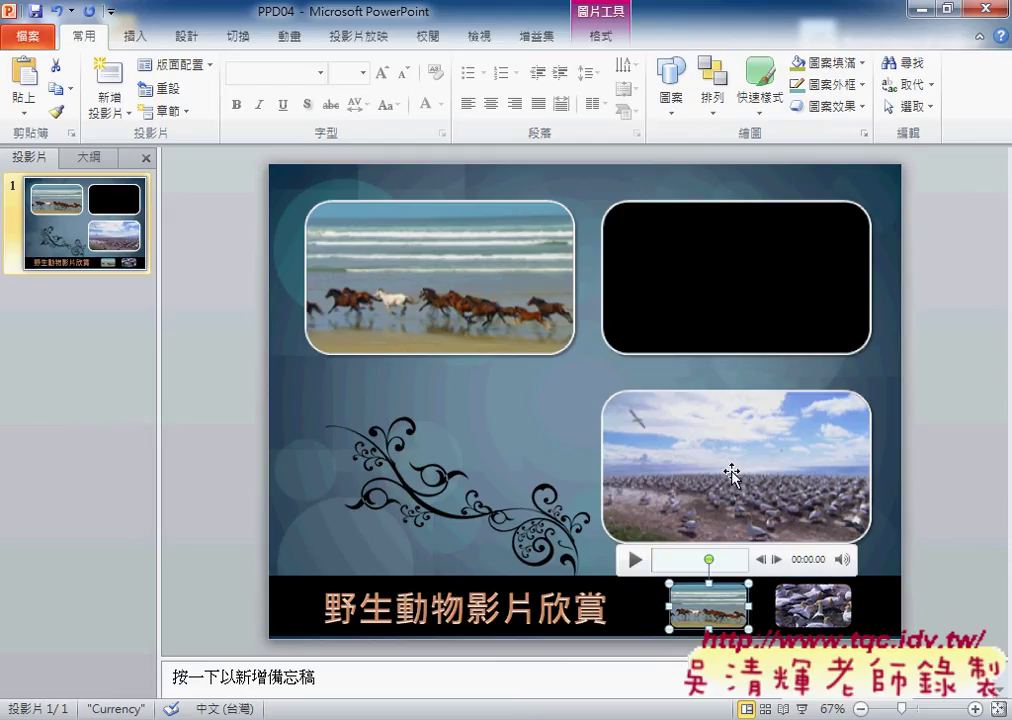
mouse_move(843, 323)
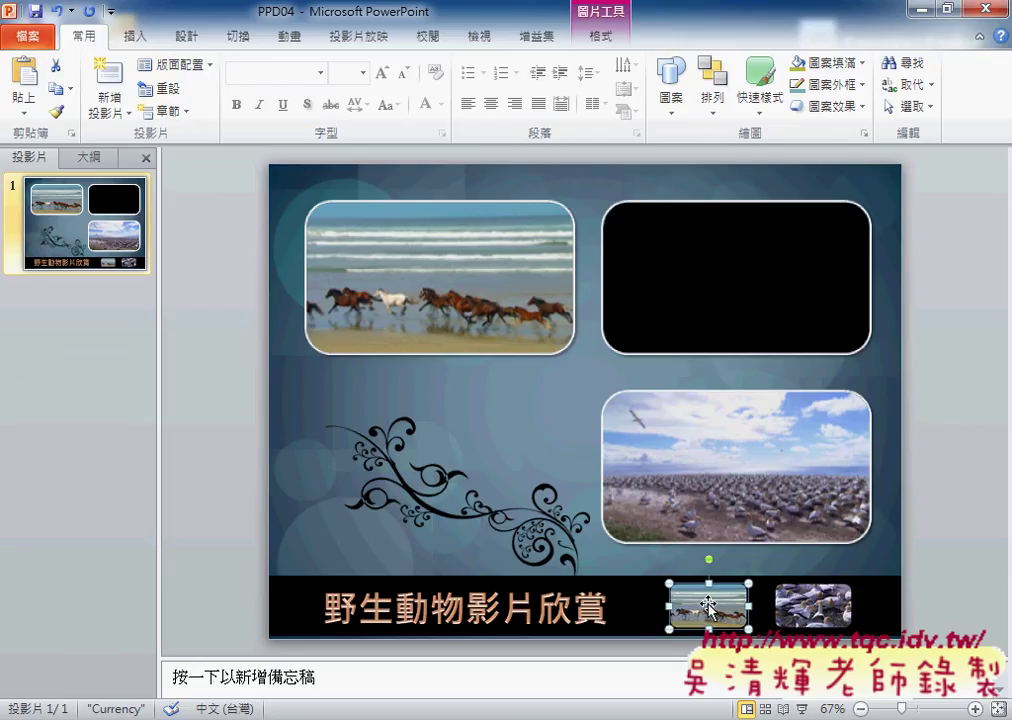
mouse_move(467, 309)
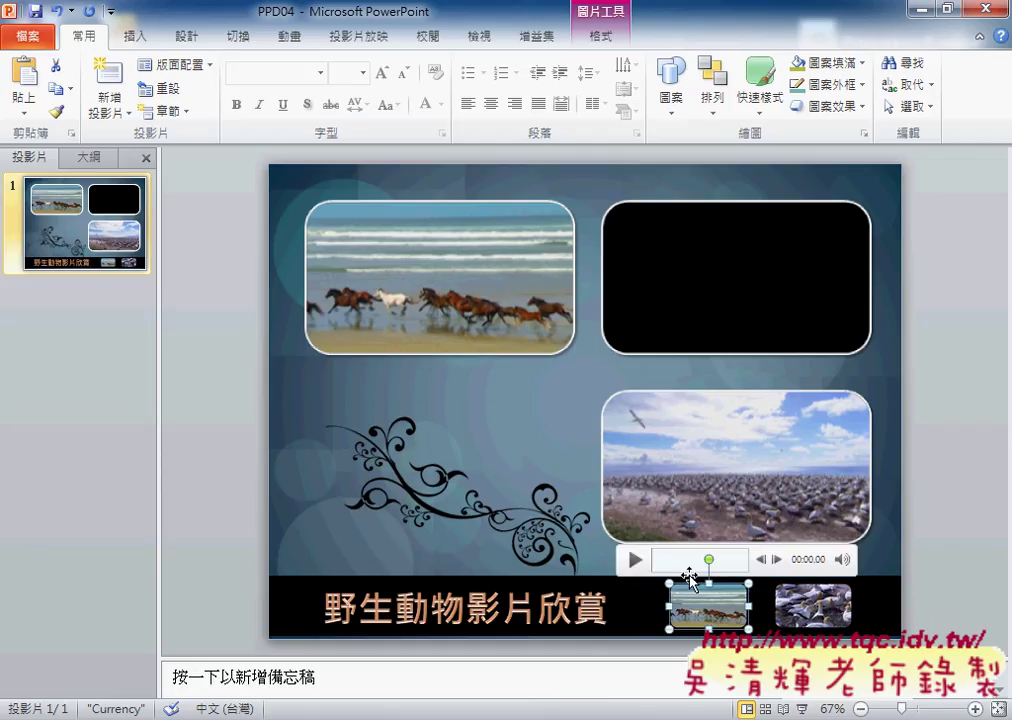
click(469, 208)
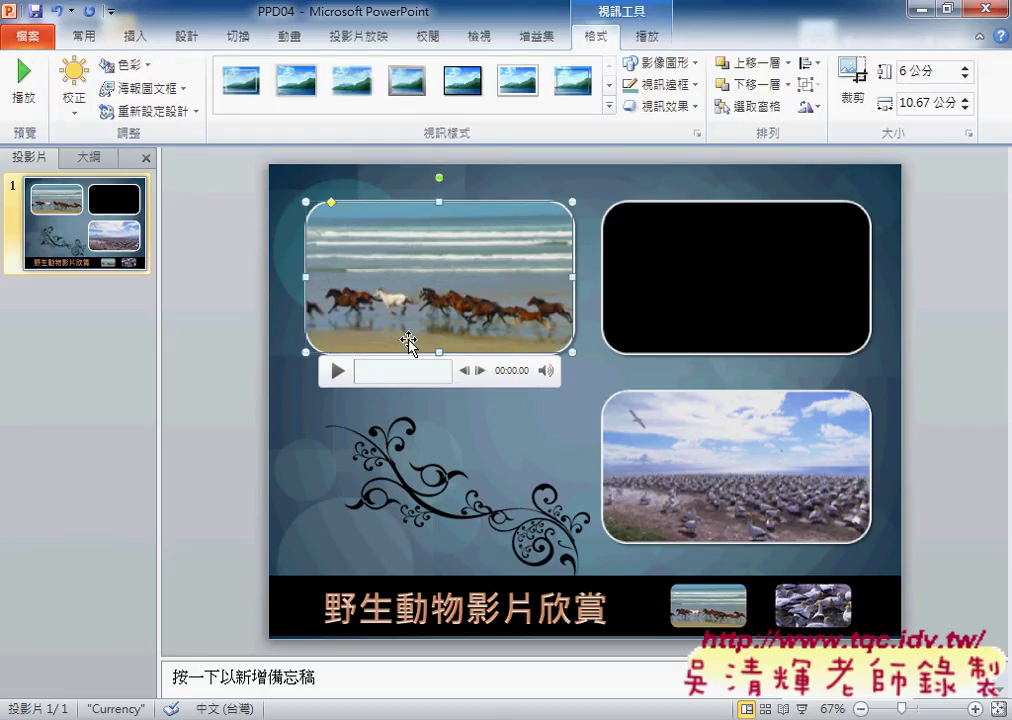
Step: Inspect the horse video's On Click Of trigger list at Picture 13, leaving it unchanged
click(281, 36)
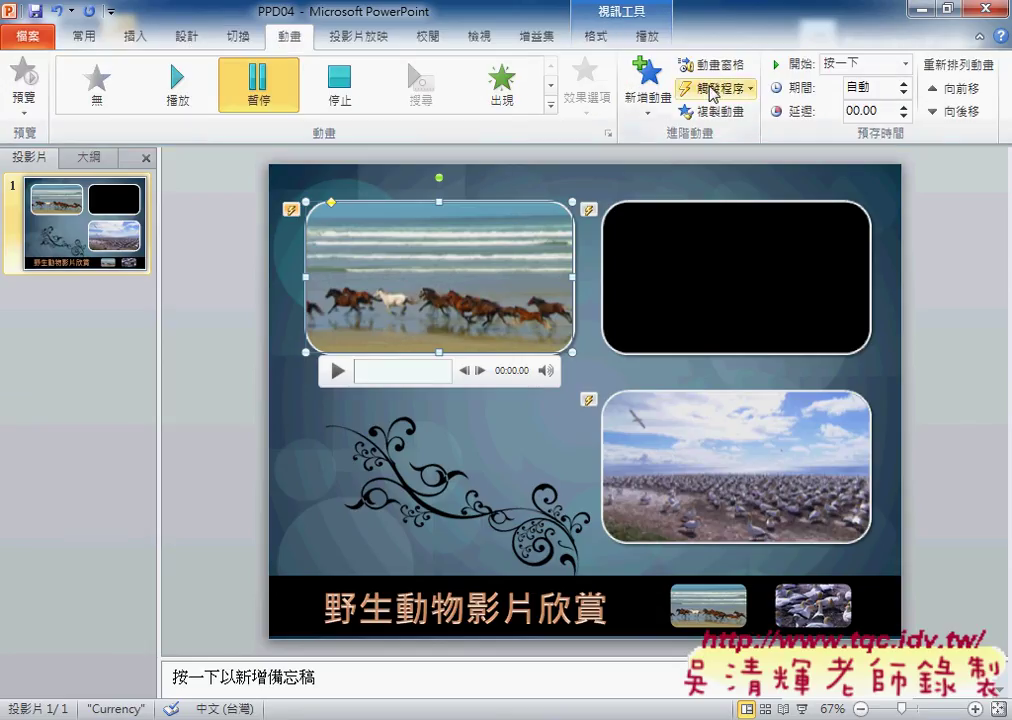
click(713, 90)
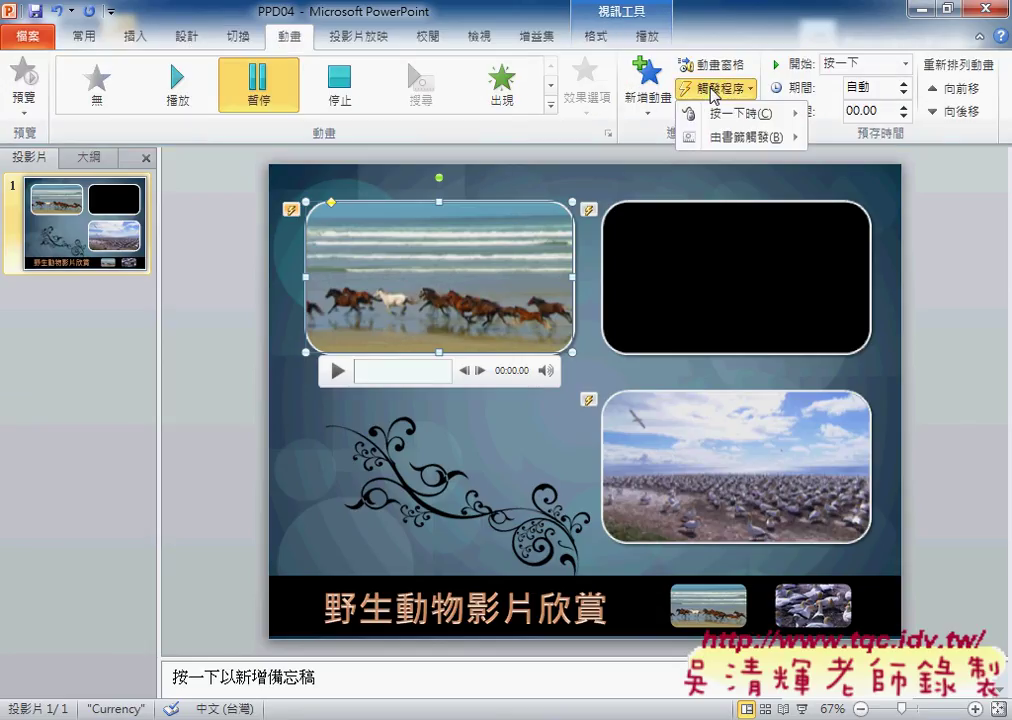
mouse_move(716, 114)
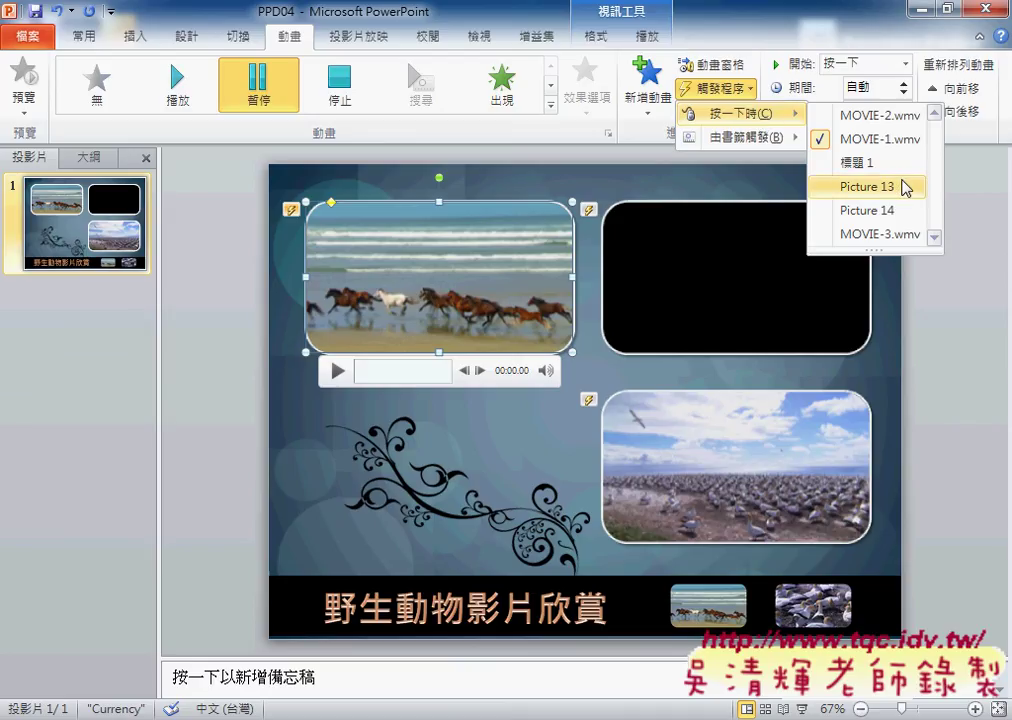
click(906, 188)
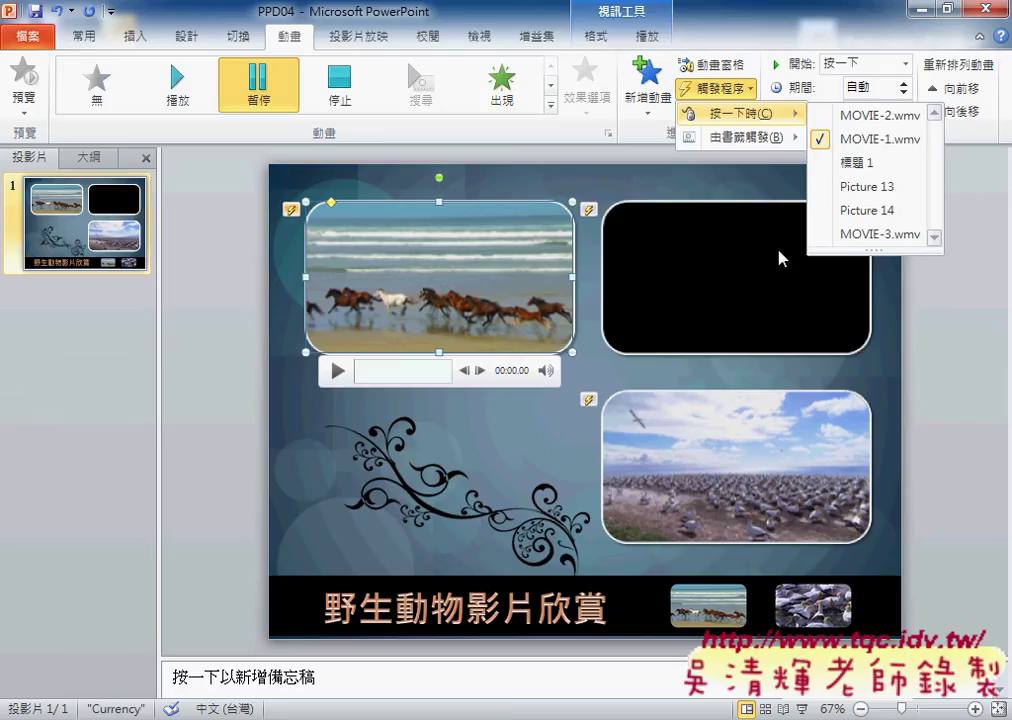
click(72, 34)
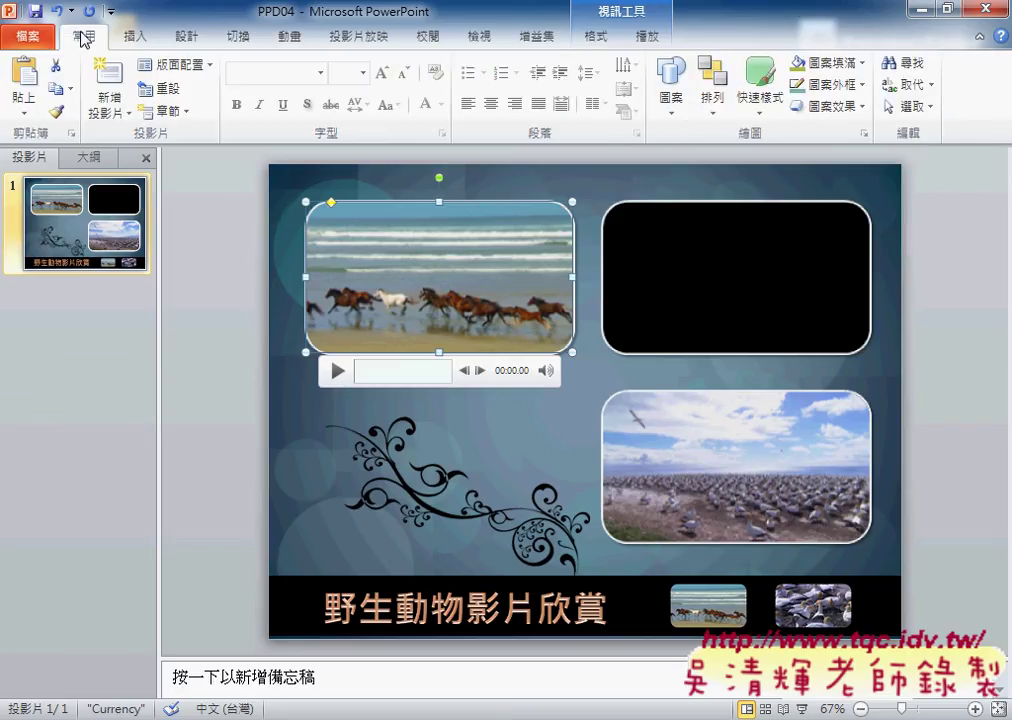
click(912, 106)
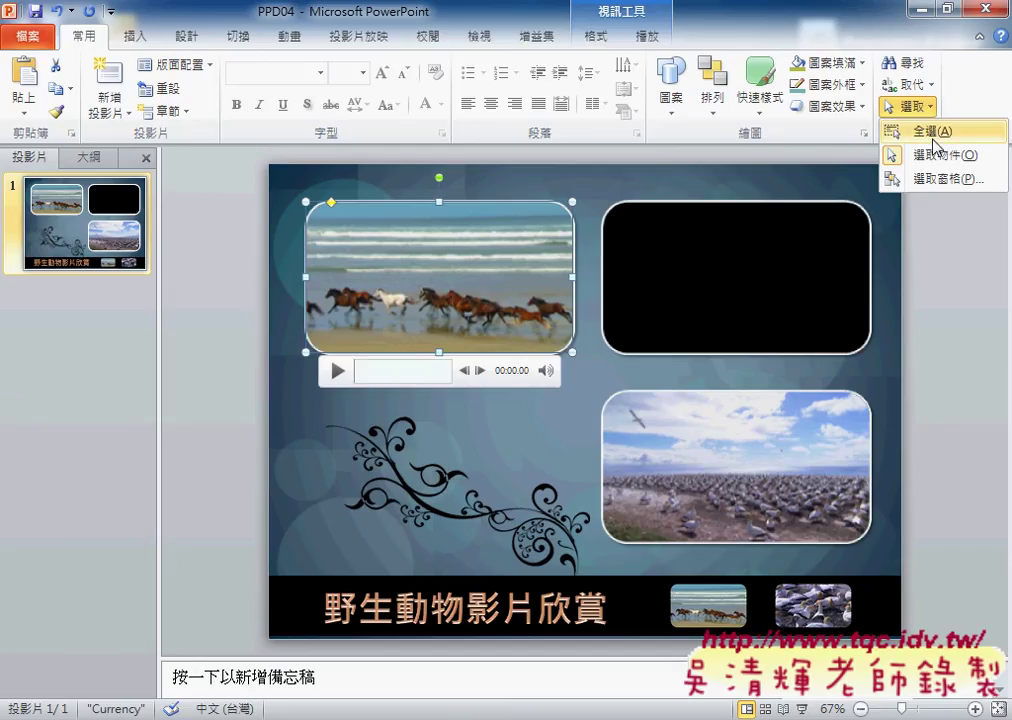
click(947, 179)
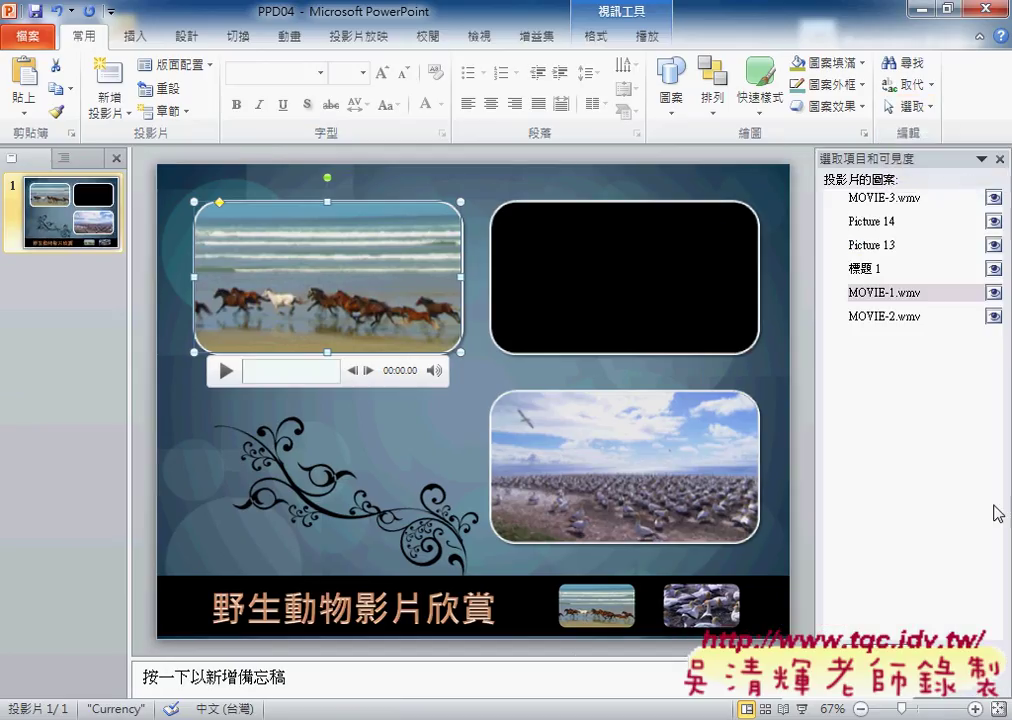
click(595, 619)
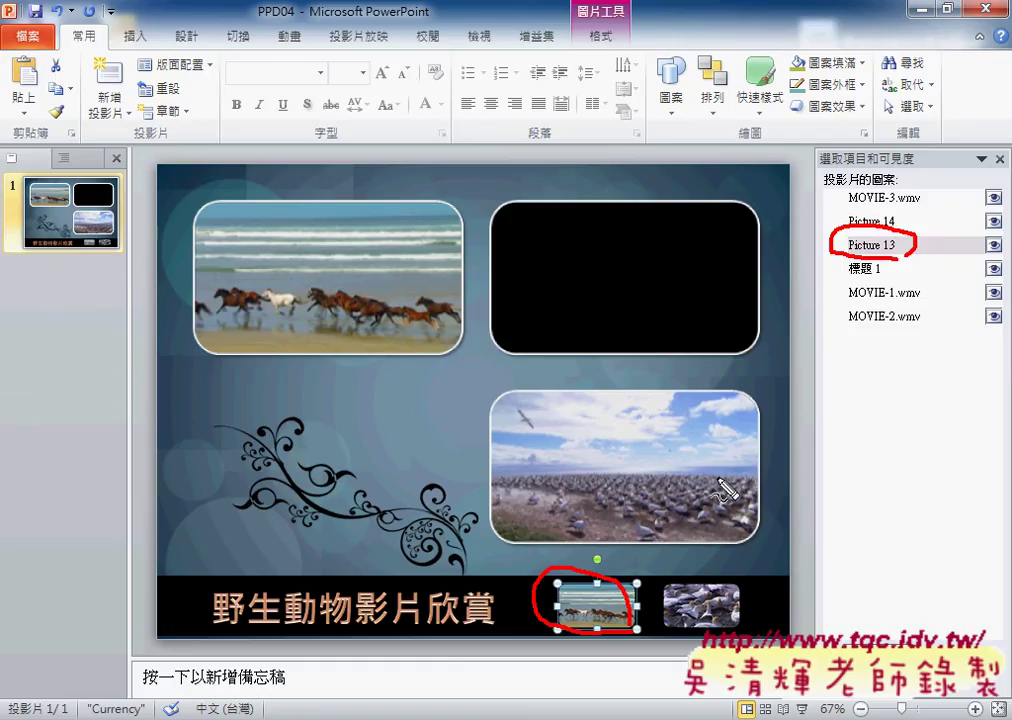
click(708, 604)
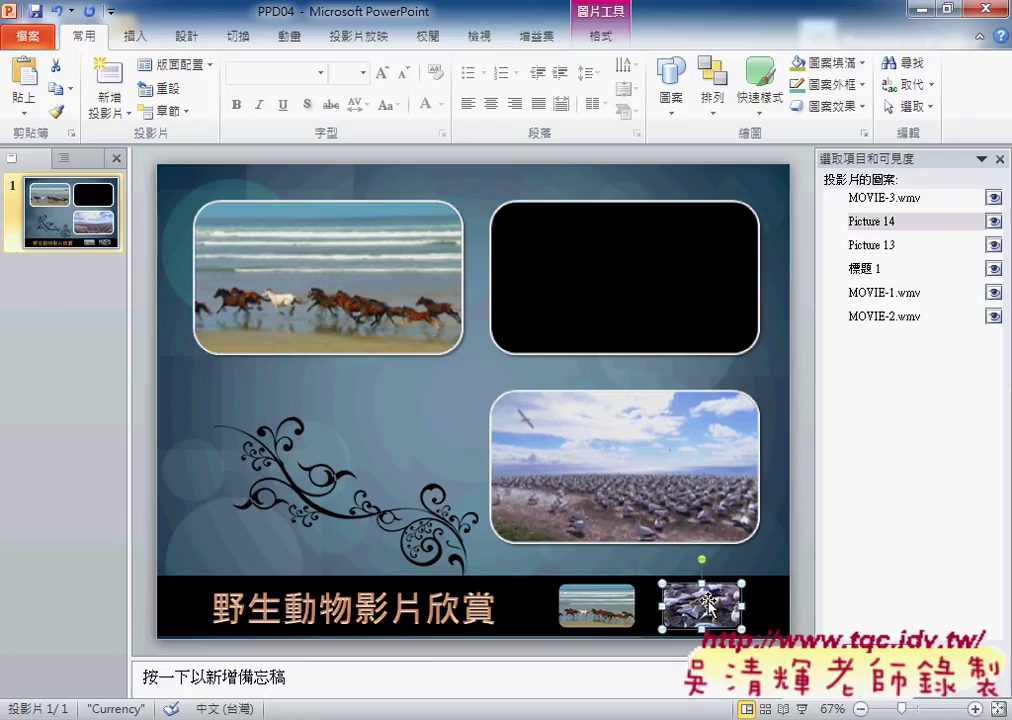
click(864, 246)
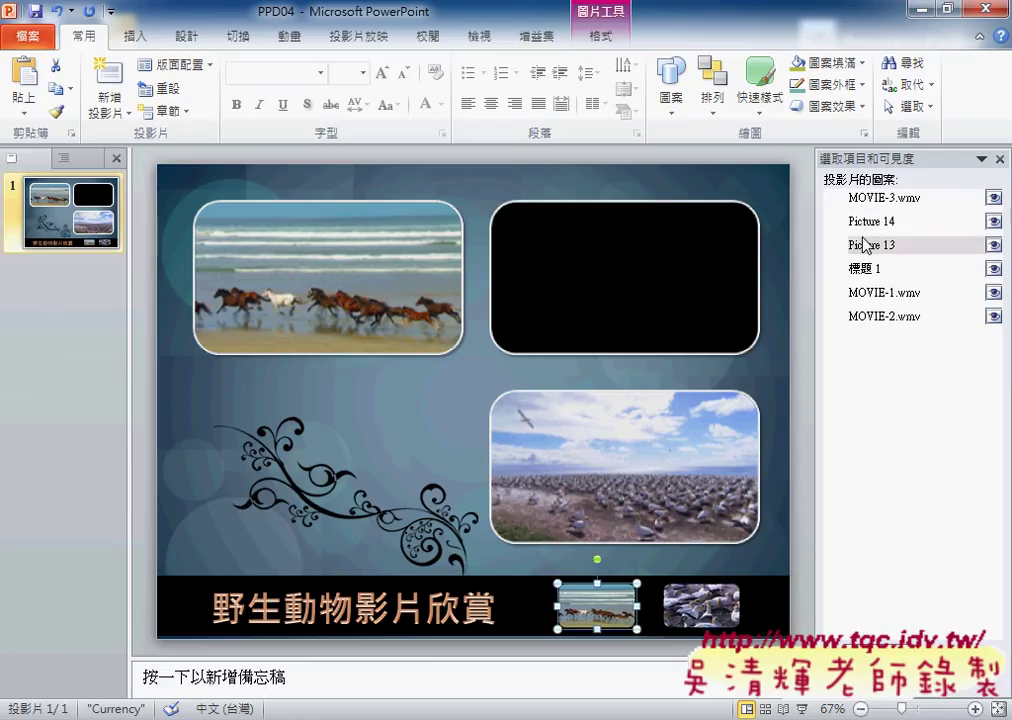
click(864, 222)
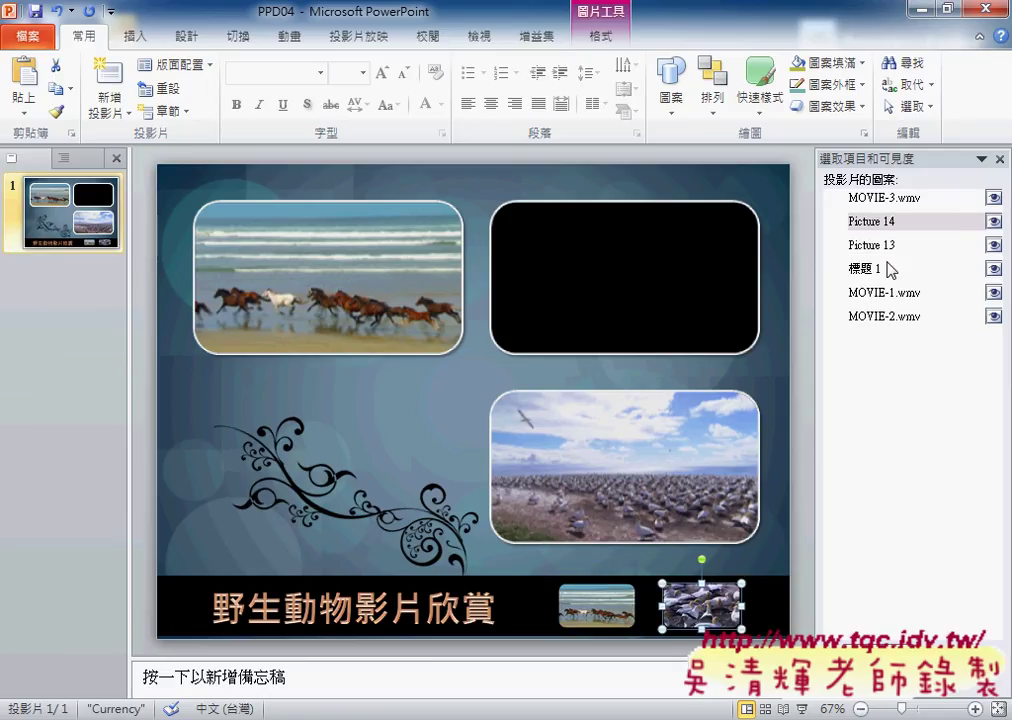
click(999, 159)
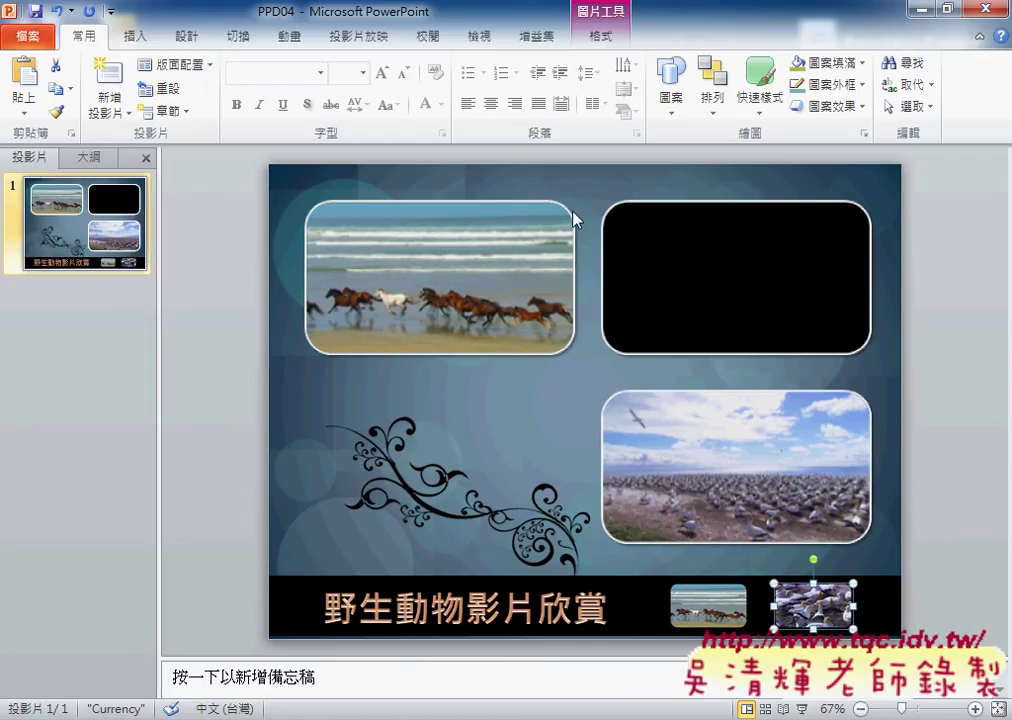
click(477, 205)
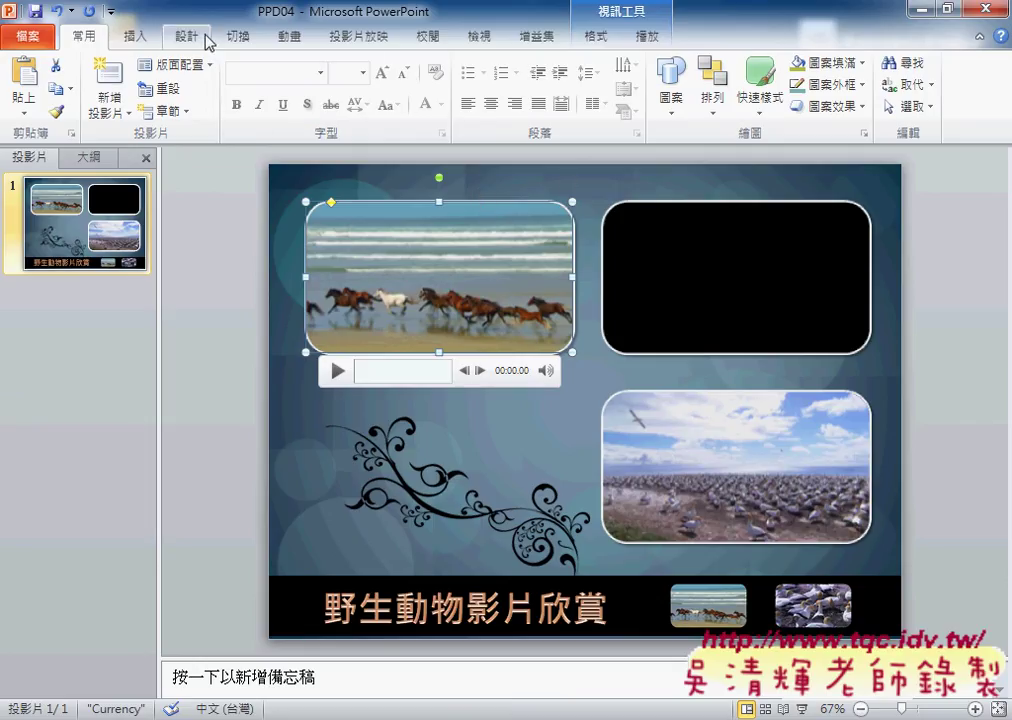
Step: Open the Animation Pane listing the triggered effects for MOVIE-1, MOVIE-2 and MOVIE-3
click(287, 37)
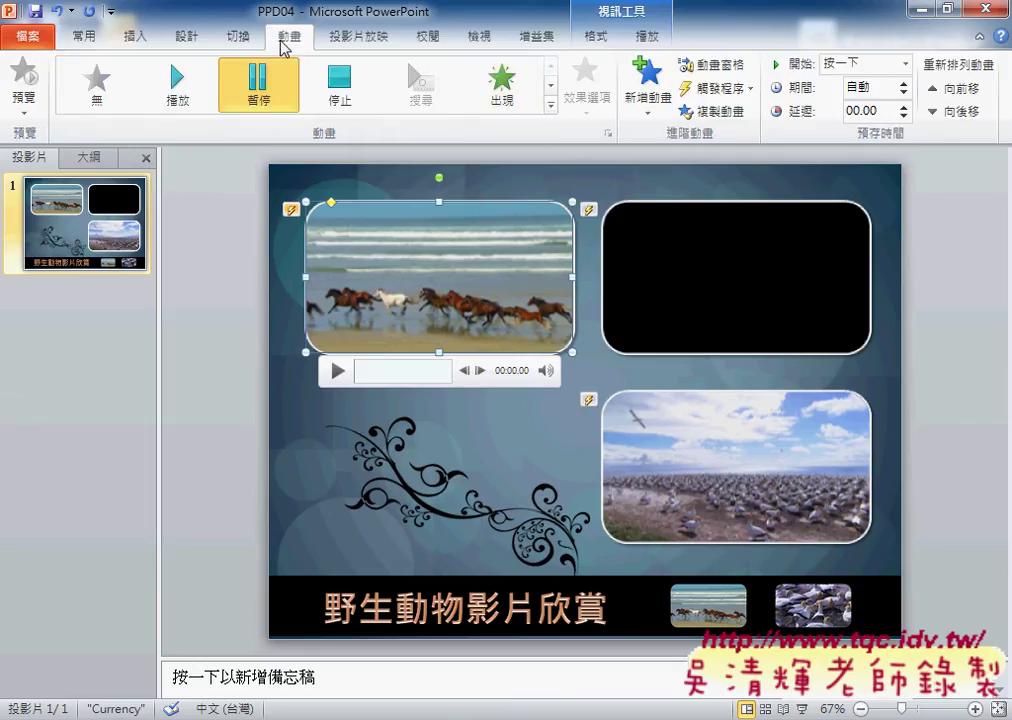
click(718, 101)
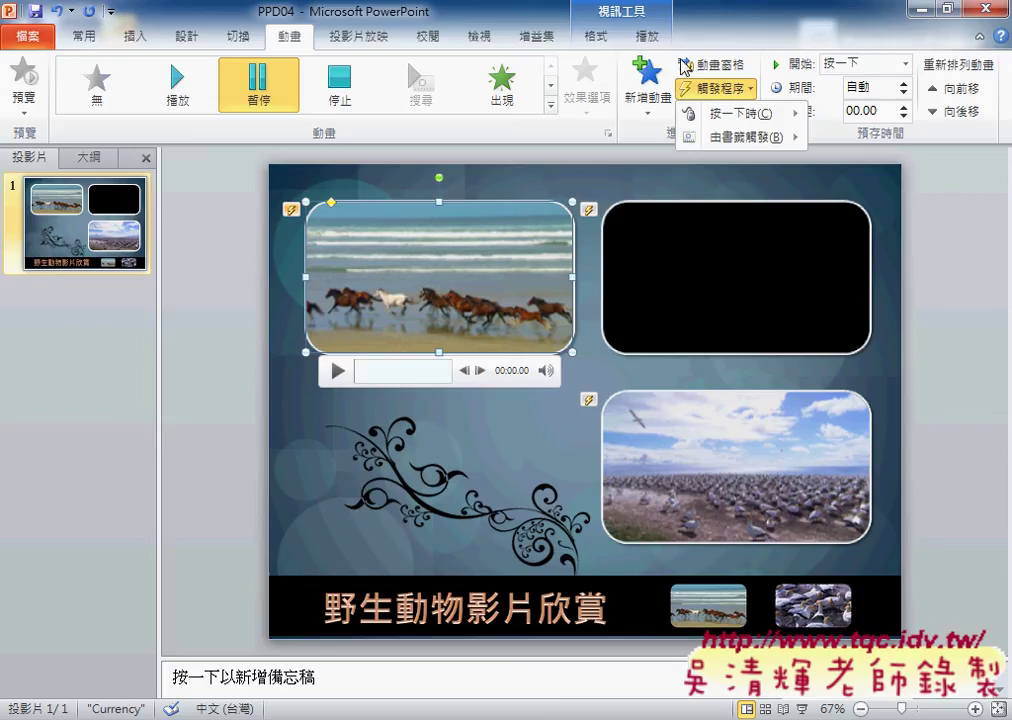
click(763, 18)
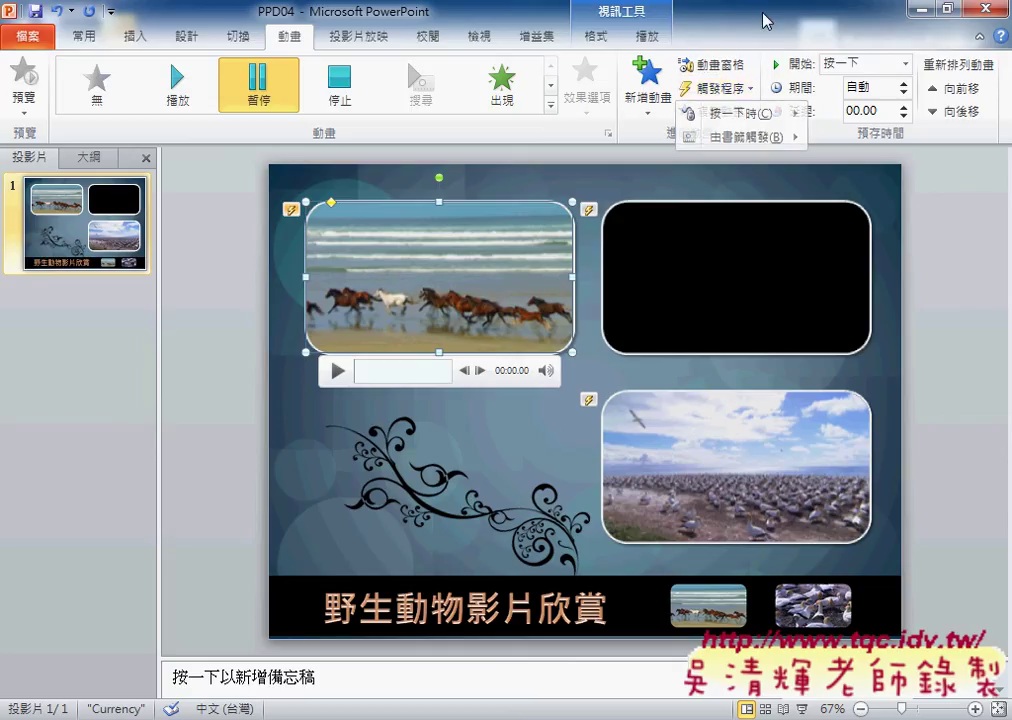
click(726, 67)
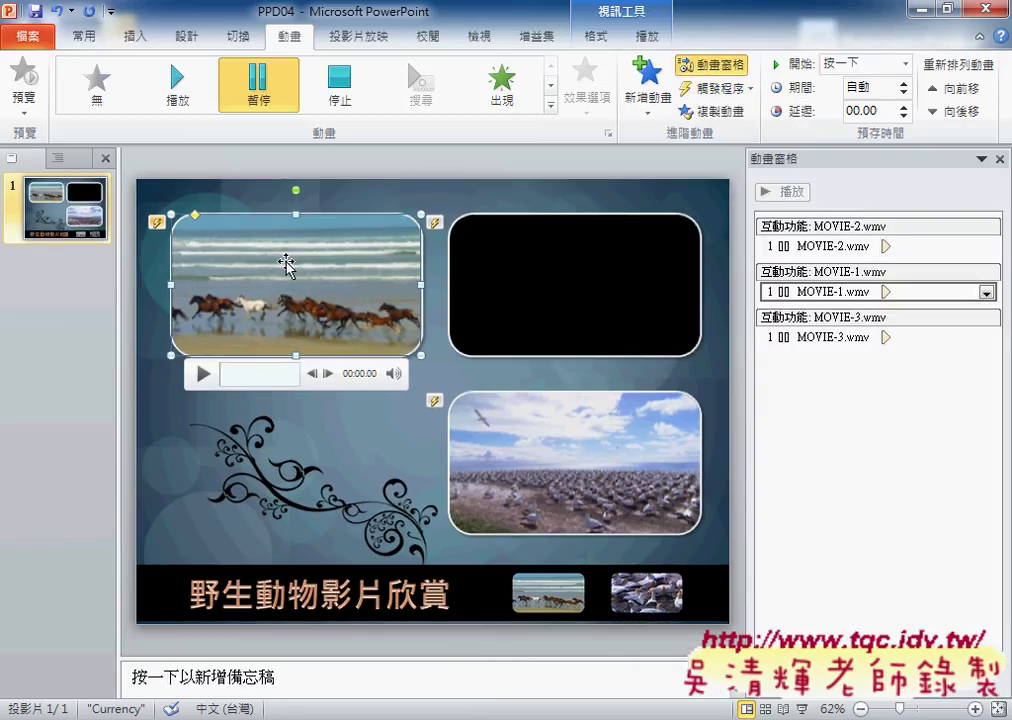
Step: Reselect the horse video and expand the full animation effects gallery
click(428, 185)
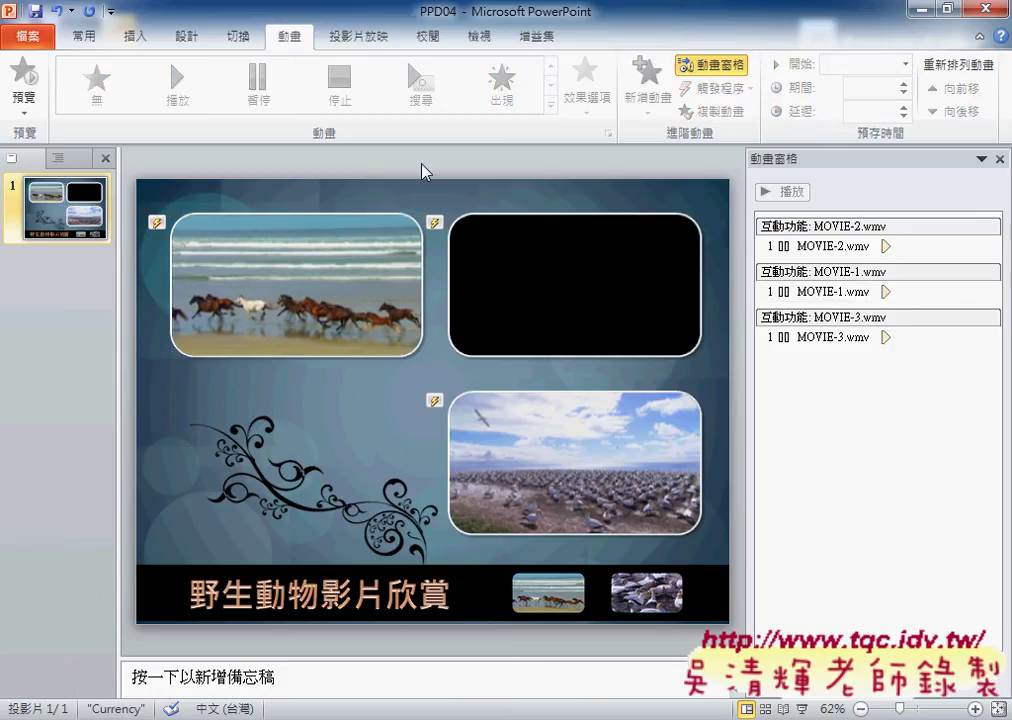
click(351, 222)
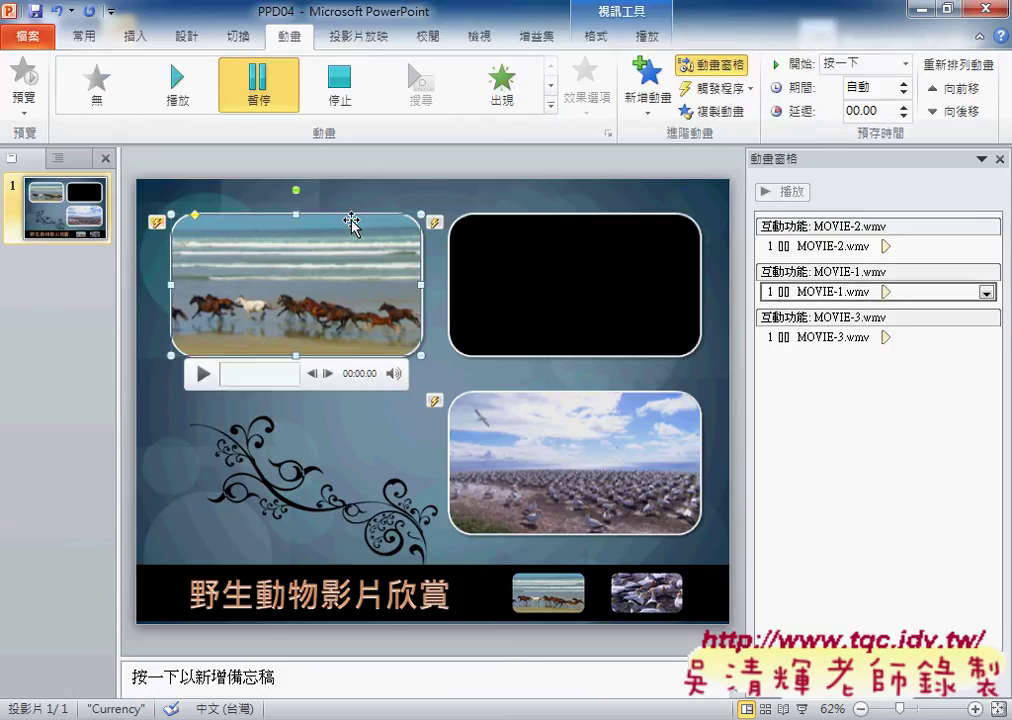
click(550, 108)
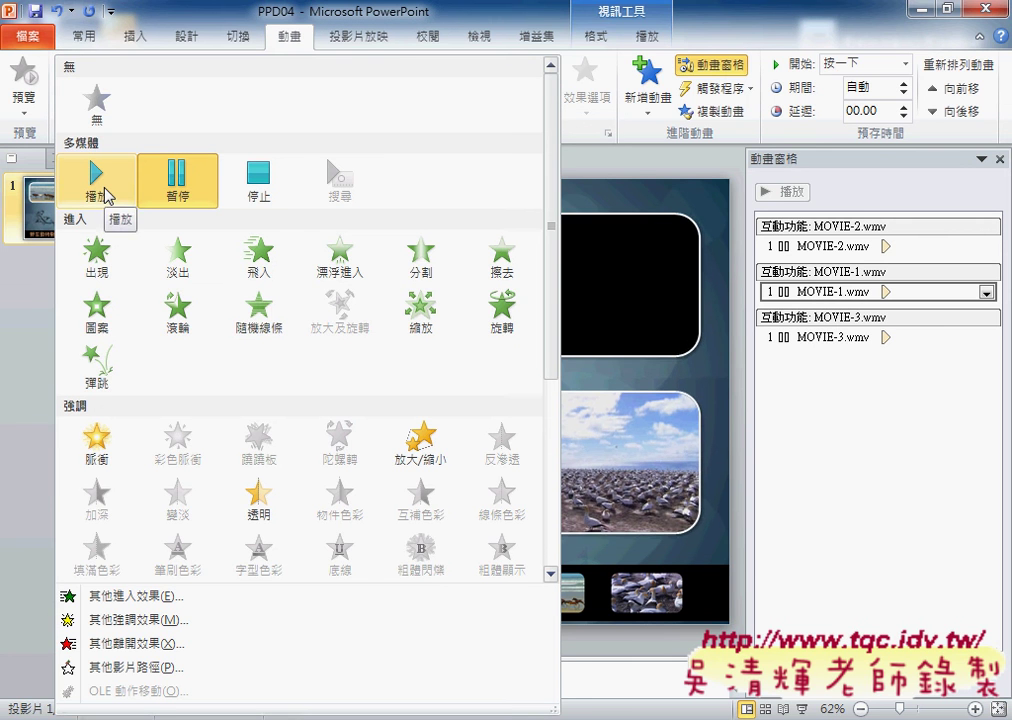
Step: Give the horse video MOVIE-1.wmv a Play effect on click, leaving the trigger unset
click(106, 196)
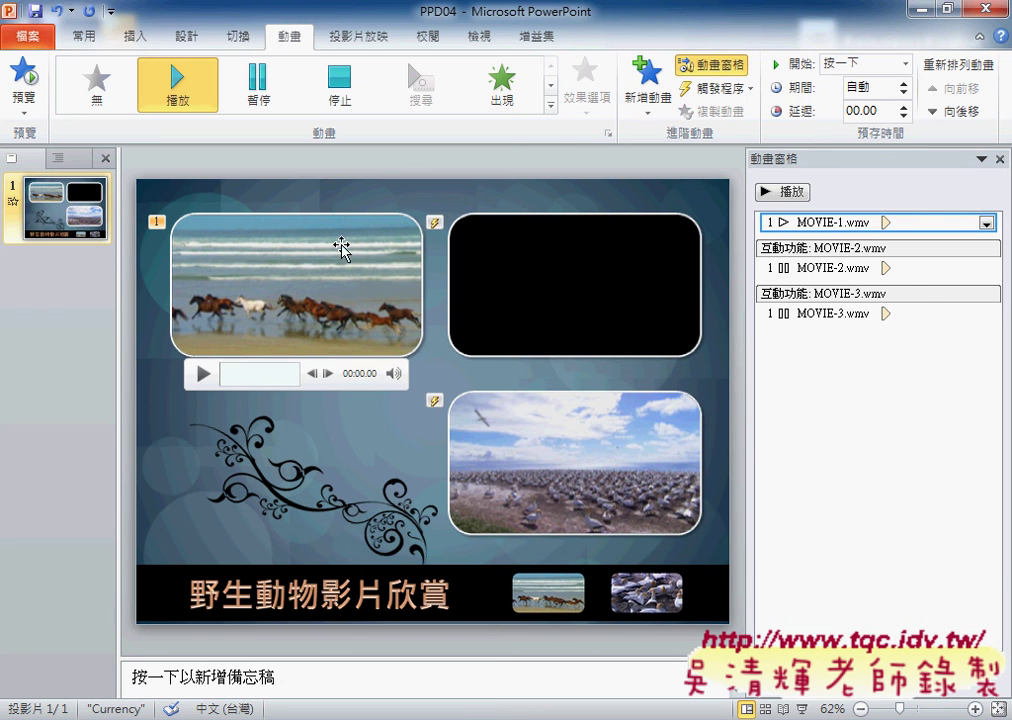
click(350, 214)
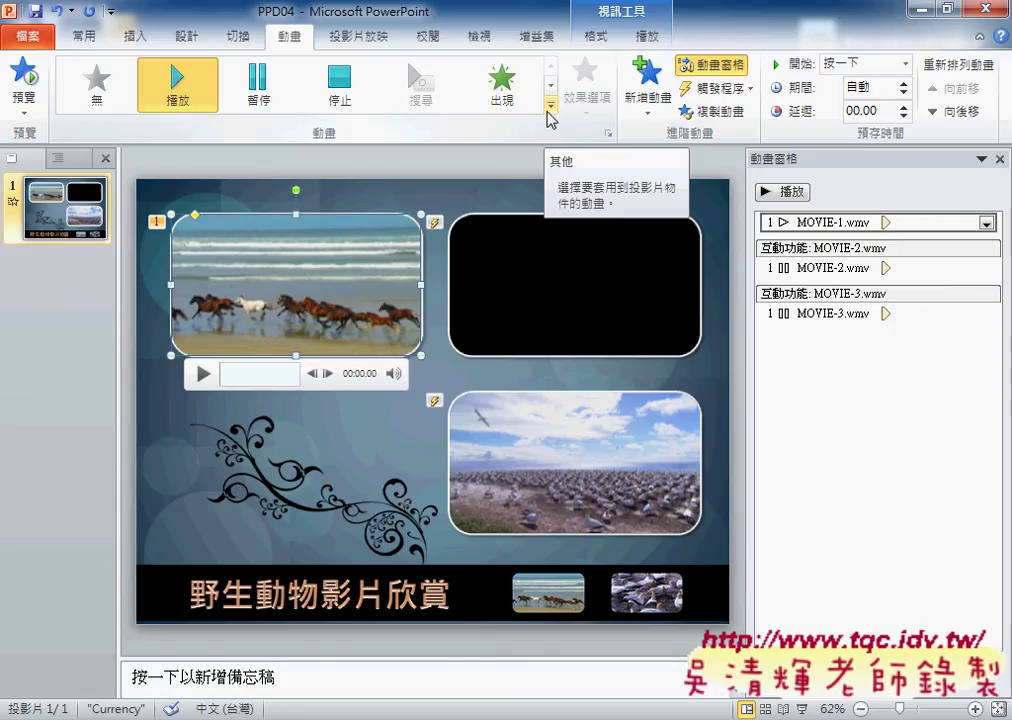
click(712, 88)
mouse_move(714, 118)
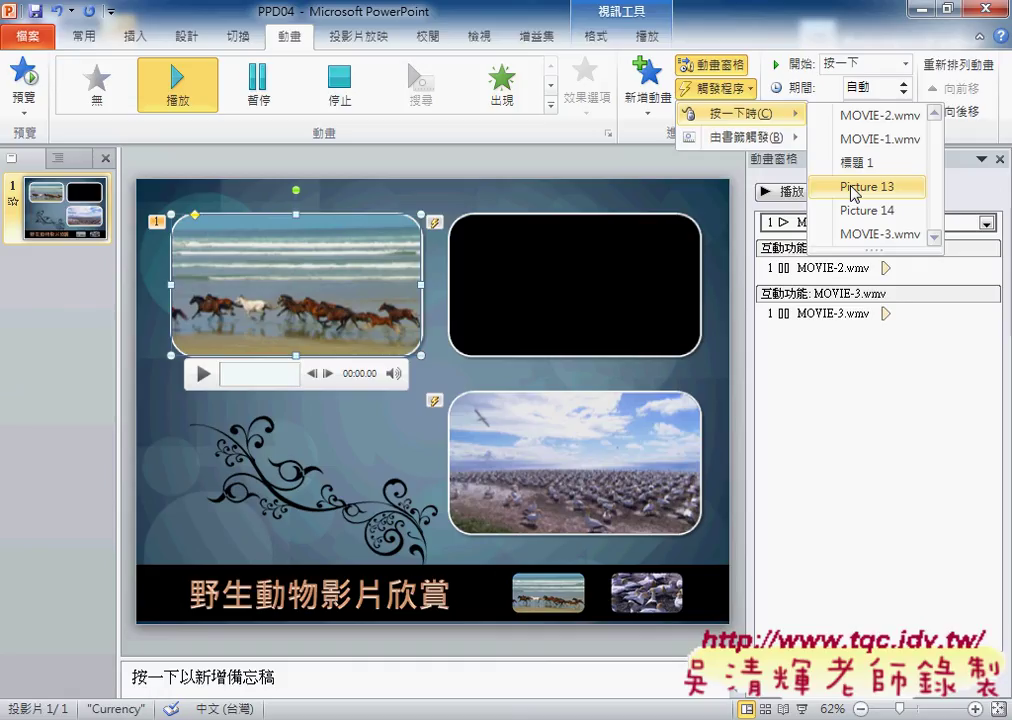
click(876, 393)
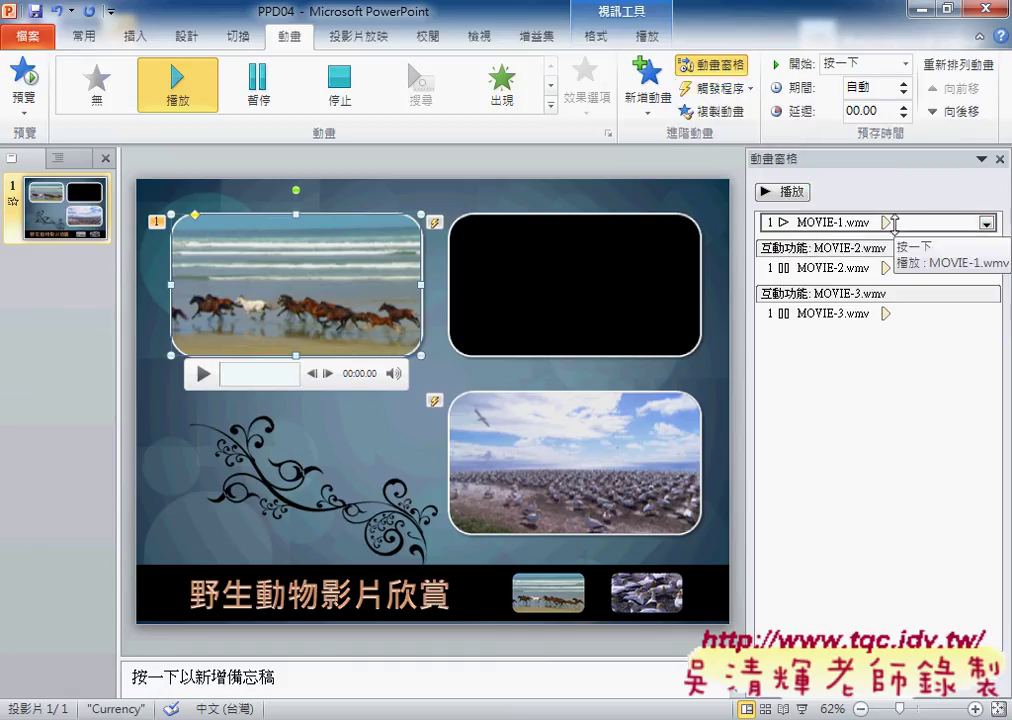
Step: Undo an accidental deletion of the horse video and its animations
key(Delete)
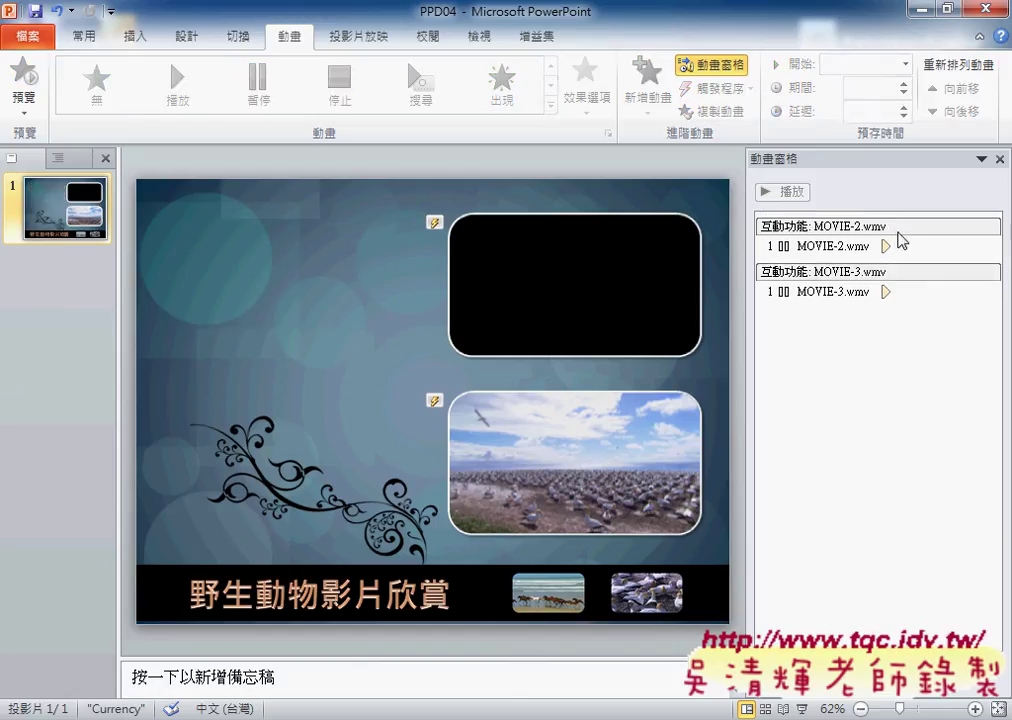
key(Delete)
key(Delete)
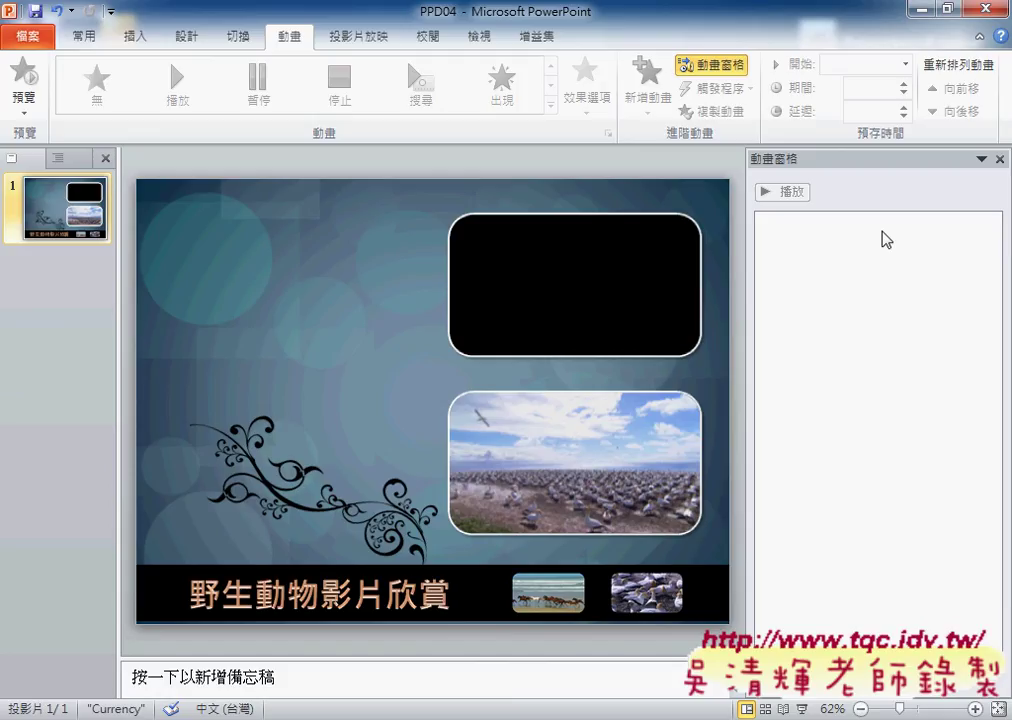
key(ctrl+z)
key(ctrl+z)
key(ctrl+z)
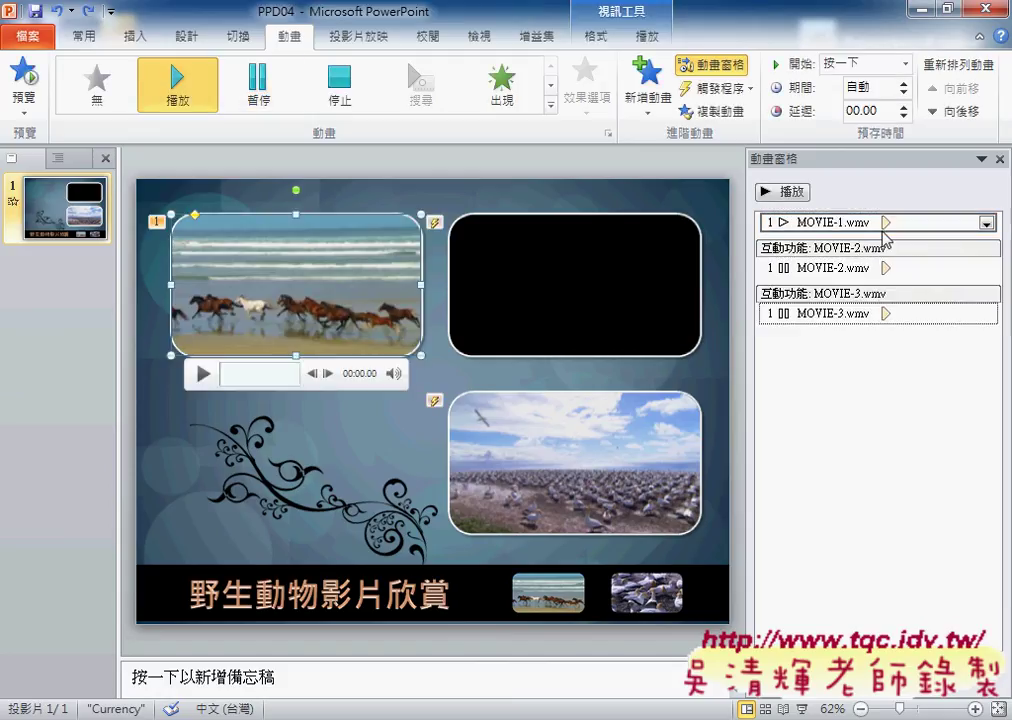
Step: Delete the MOVIE-1, MOVIE-2 and MOVIE-3 effects until the animation pane is empty
click(840, 409)
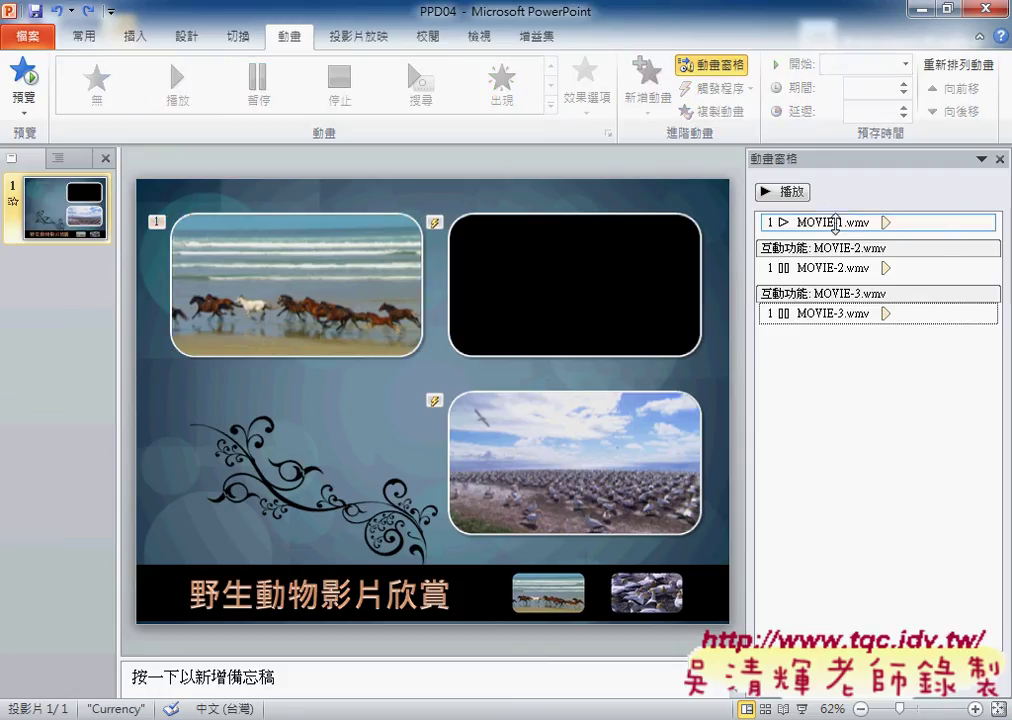
click(834, 222)
key(Delete)
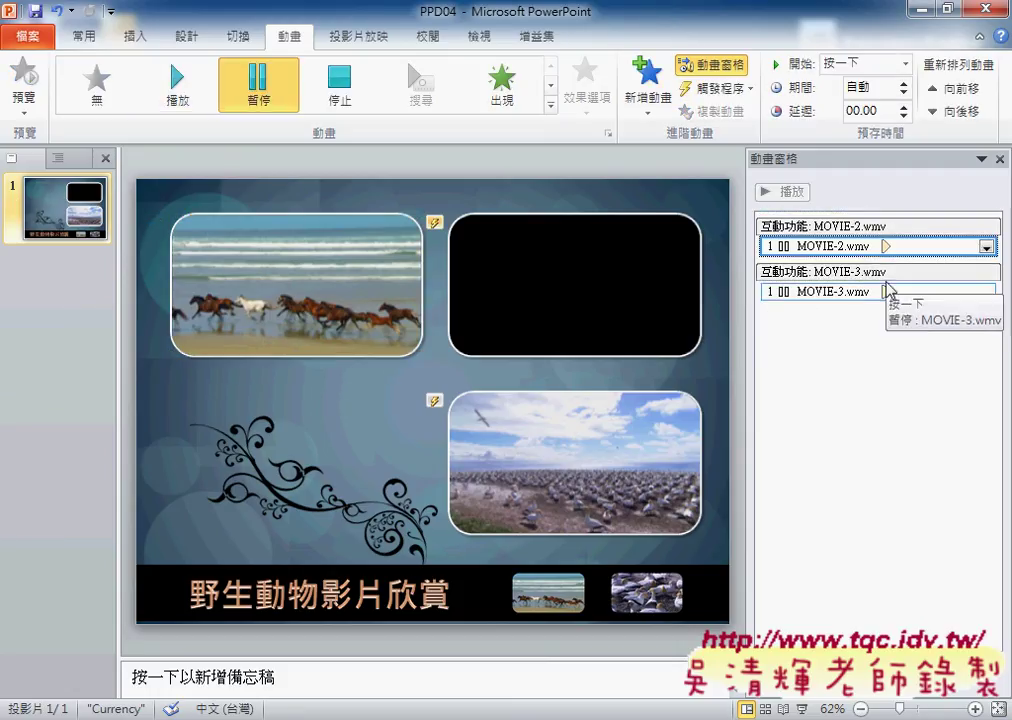
key(Delete)
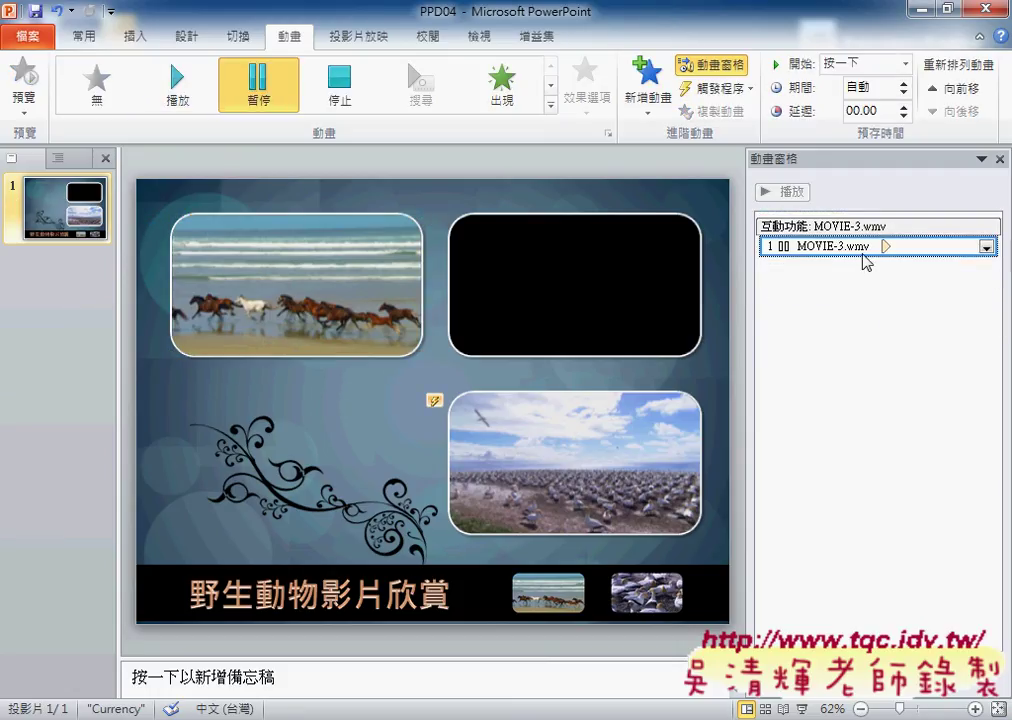
key(Delete)
mouse_move(297, 287)
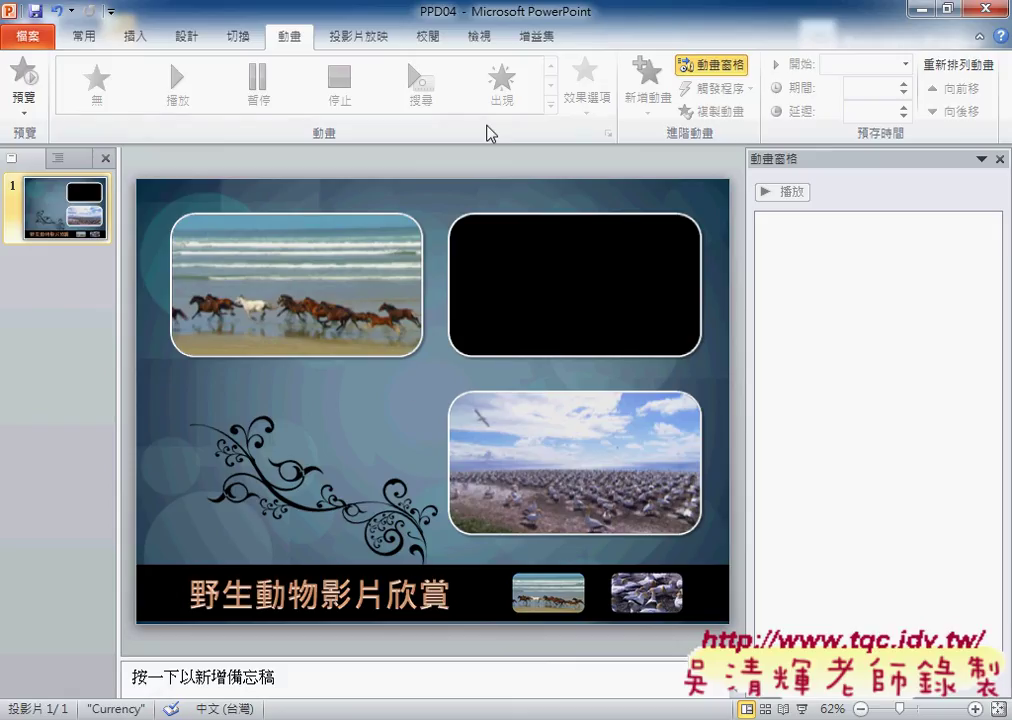
Step: Apply the Play animation to the horse, top-right and bottom-right bird videos
click(335, 227)
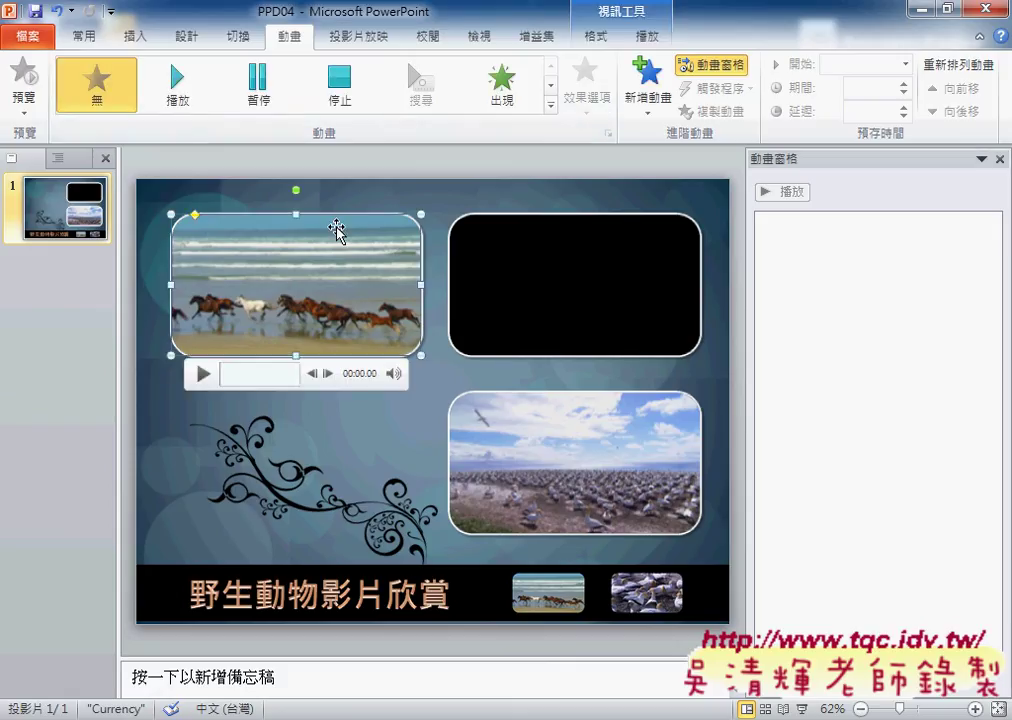
click(549, 104)
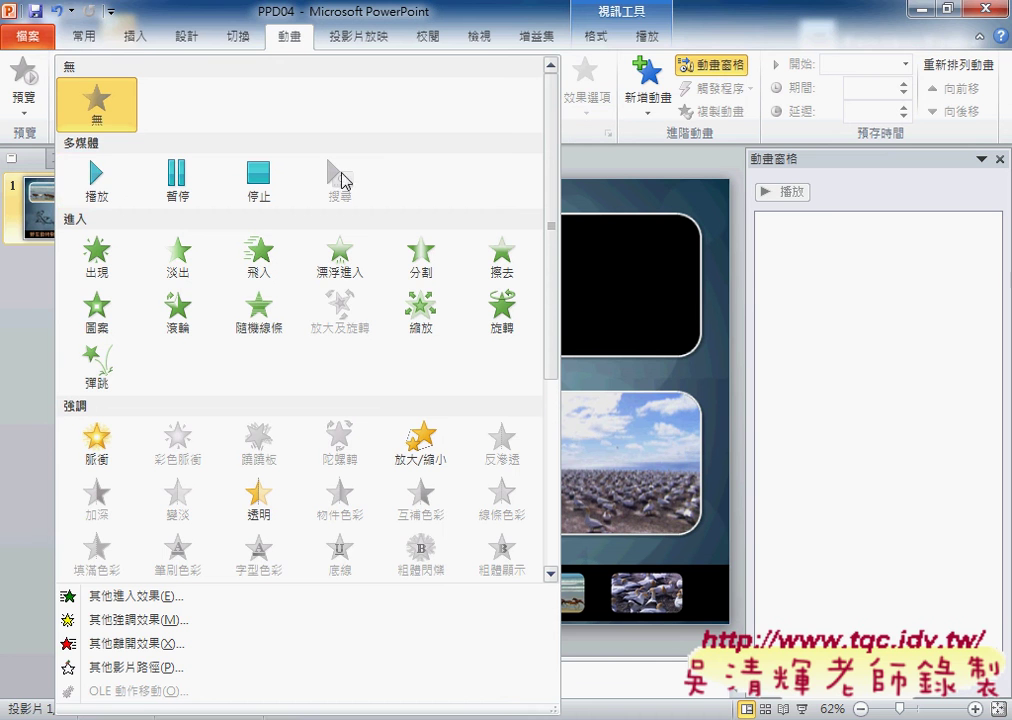
click(90, 192)
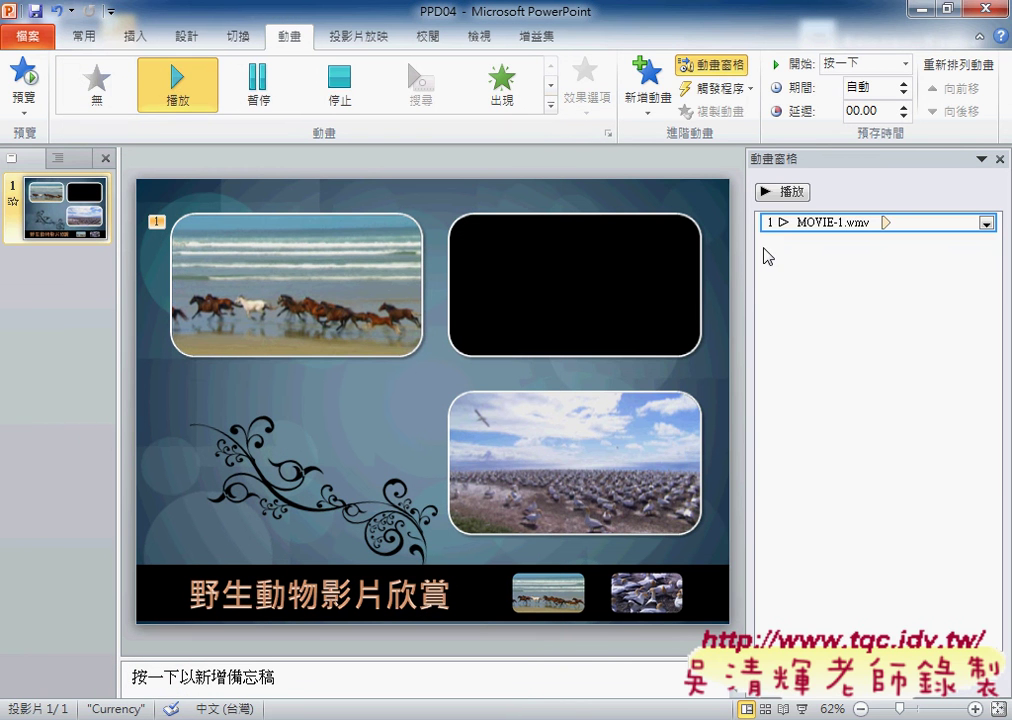
click(575, 218)
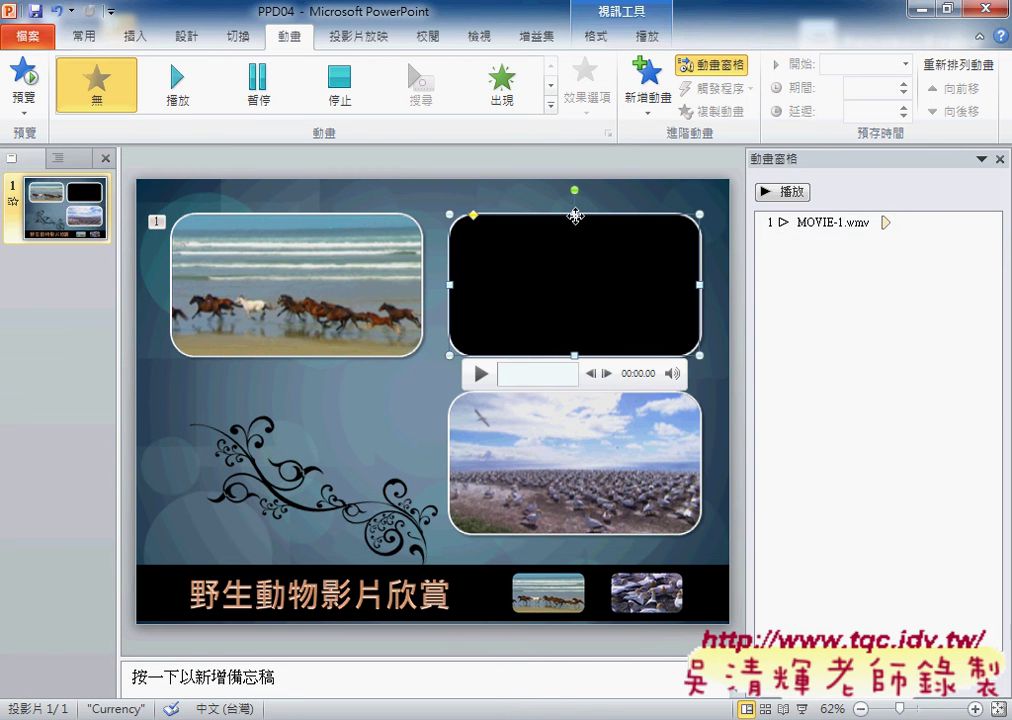
click(549, 104)
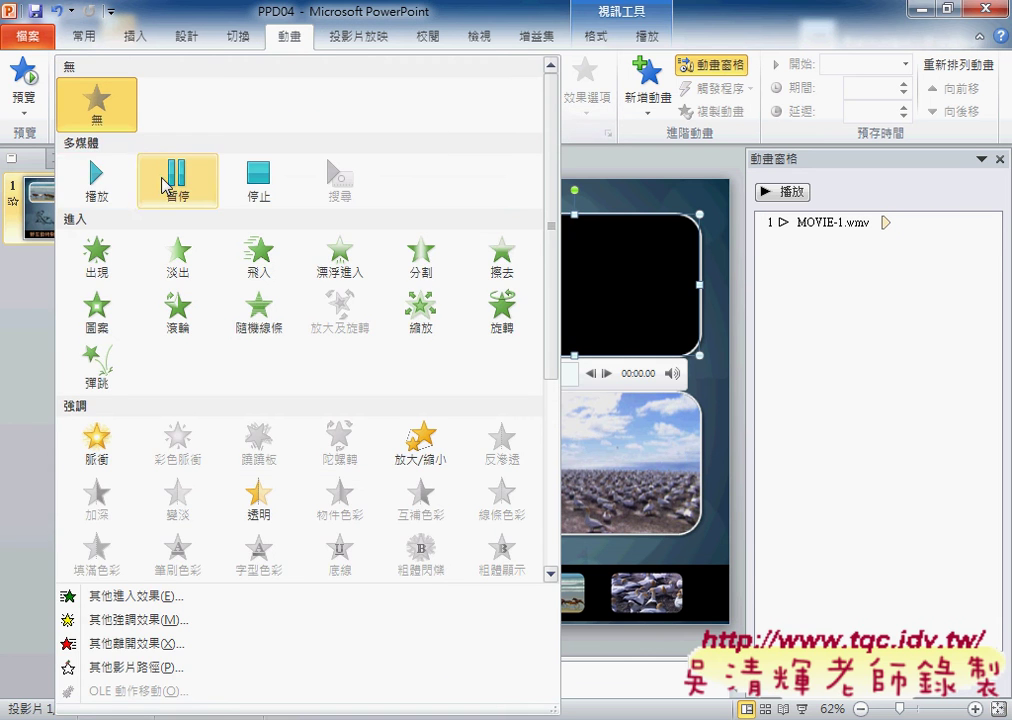
click(112, 193)
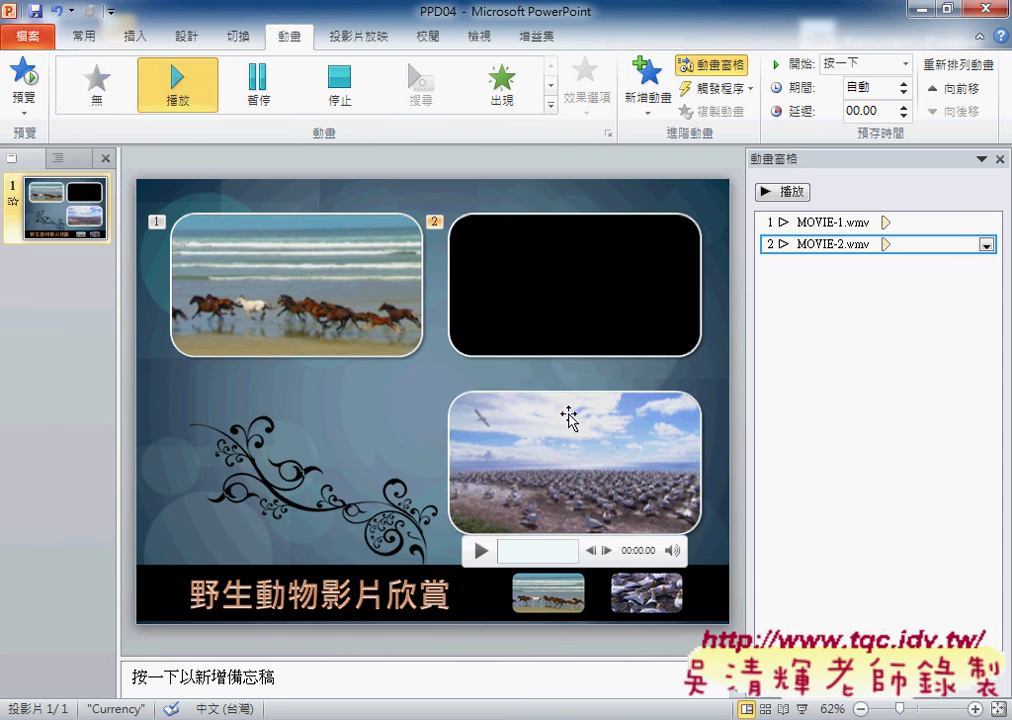
click(546, 390)
click(549, 104)
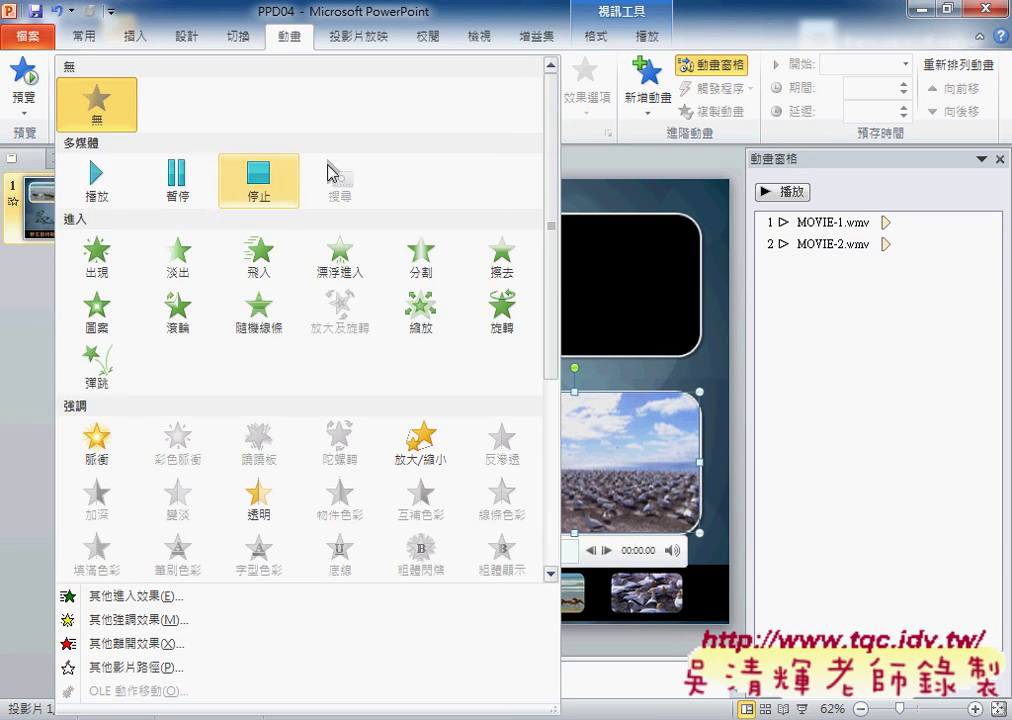
click(112, 190)
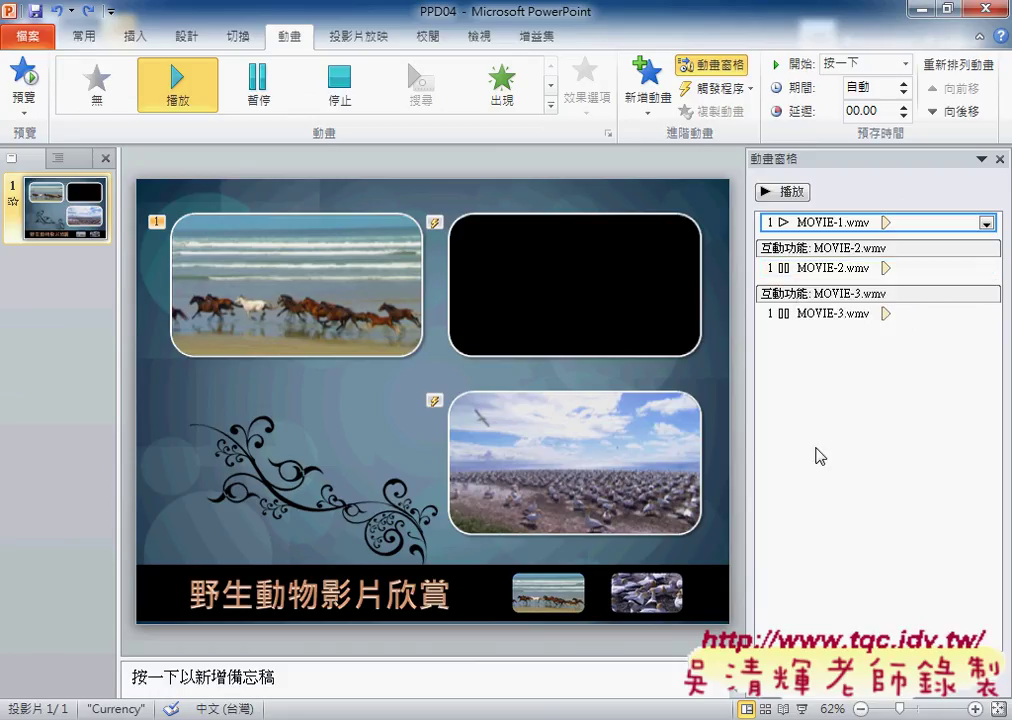
Step: Set the horse video's Play effect to trigger on click of thumbnail Picture 13
mouse_move(313, 222)
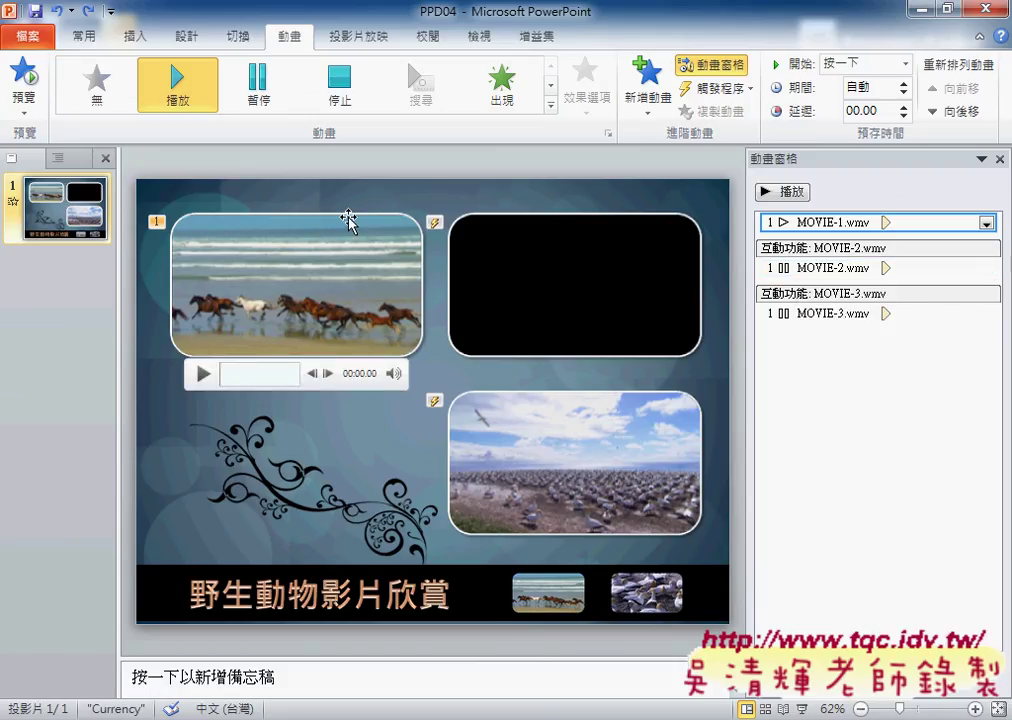
click(348, 220)
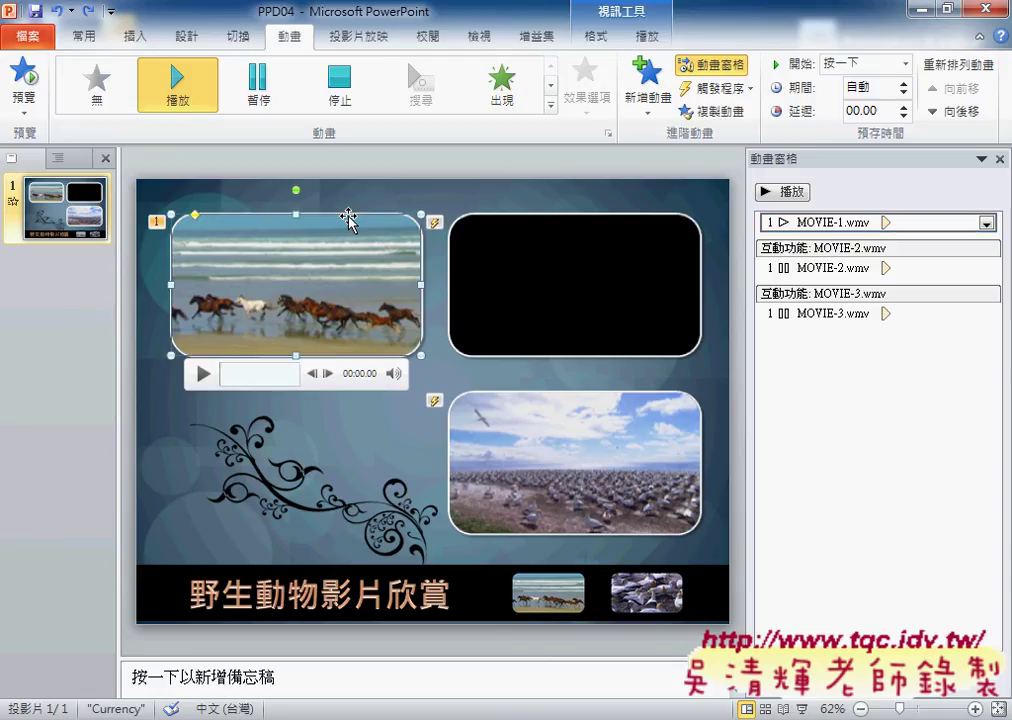
click(712, 89)
mouse_move(712, 120)
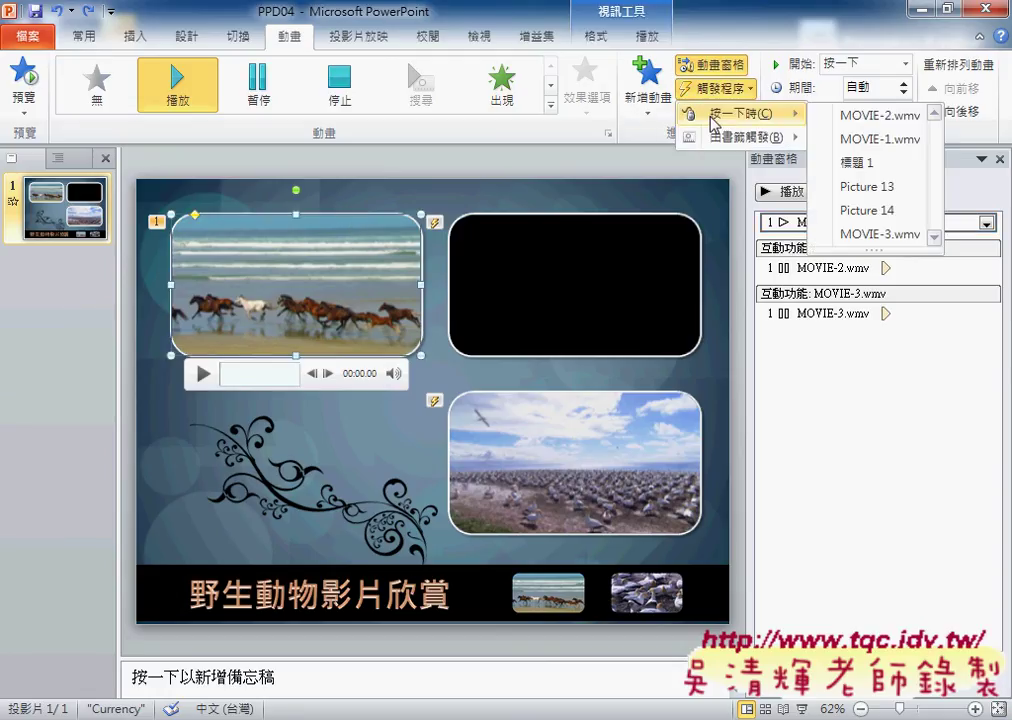
click(849, 190)
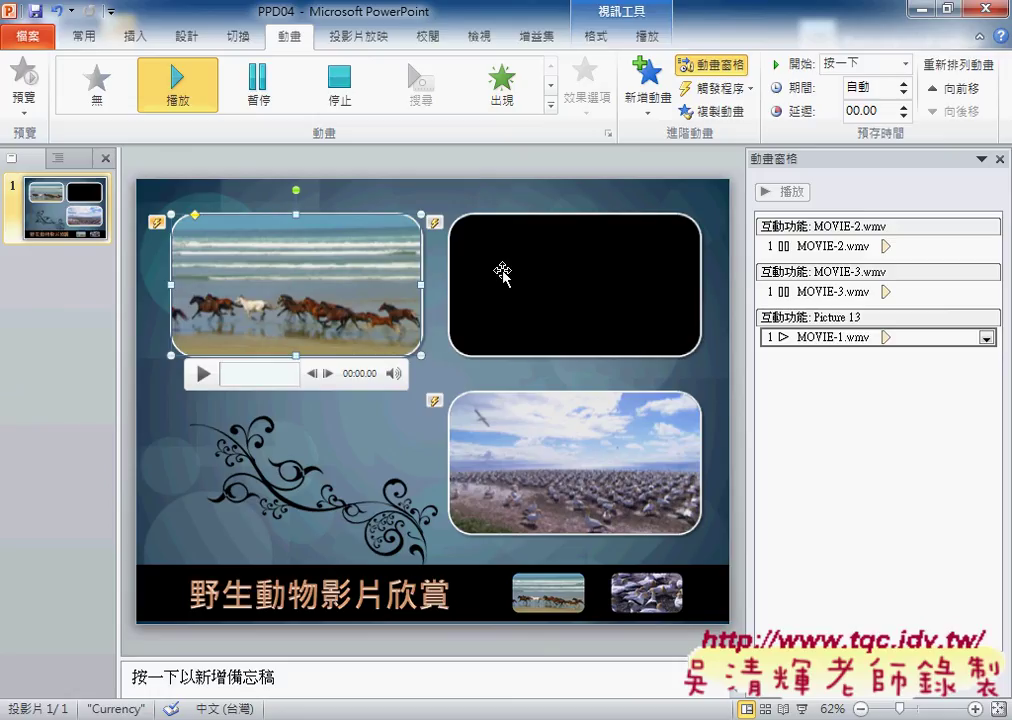
Step: Make thumbnail Picture 14 trigger MOVIE-2's effect, then select the bottom-right bird video
click(572, 217)
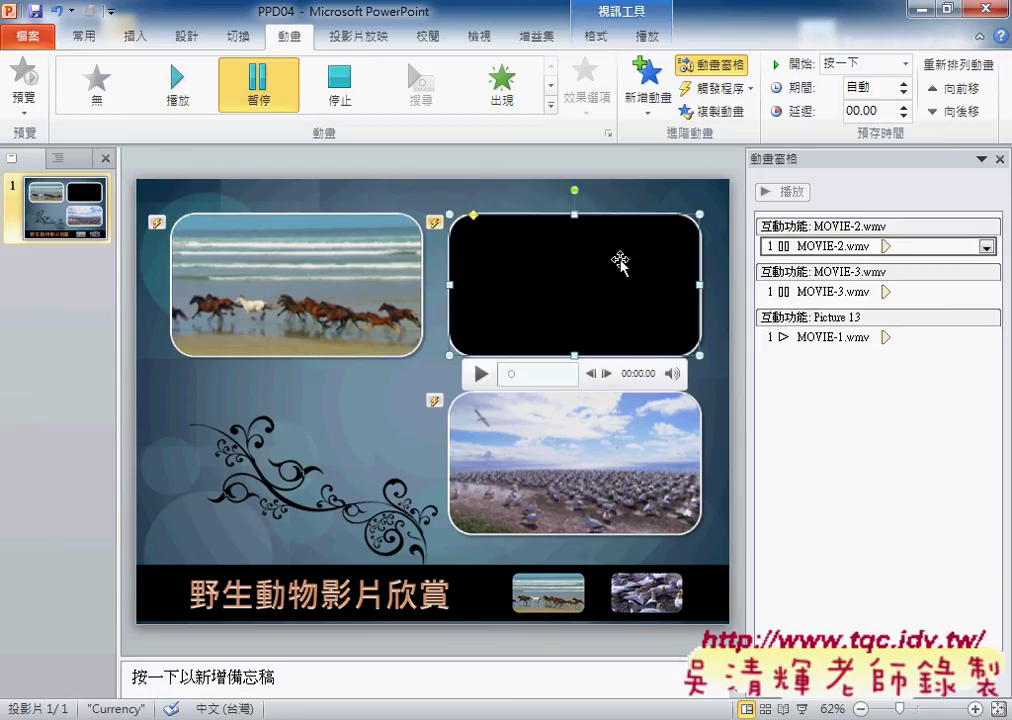
click(720, 89)
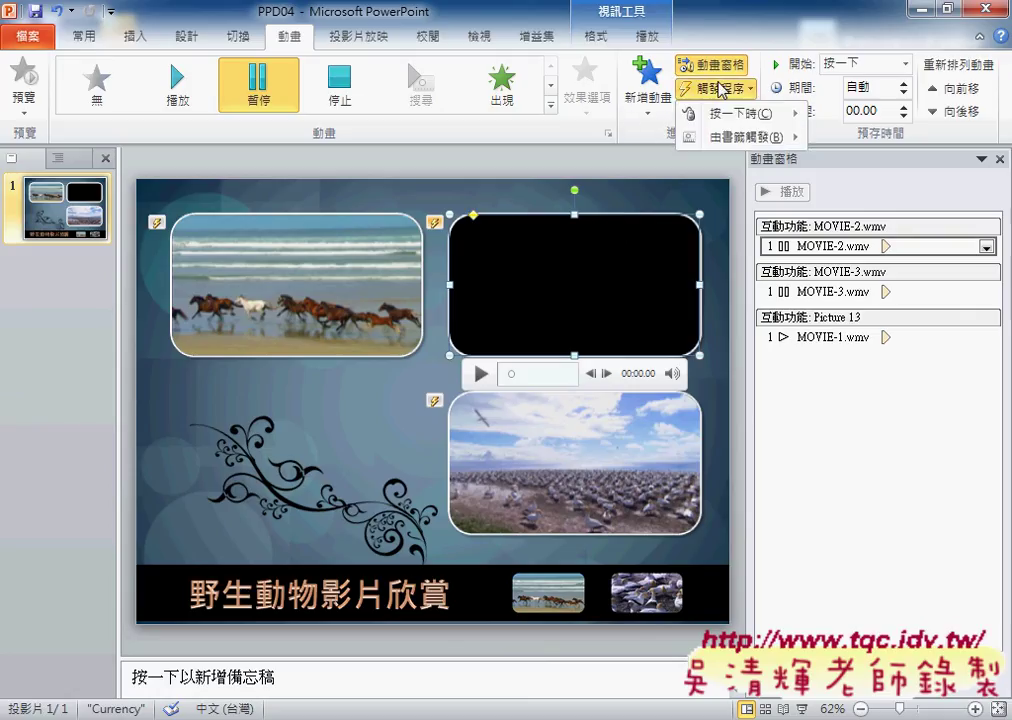
mouse_move(716, 112)
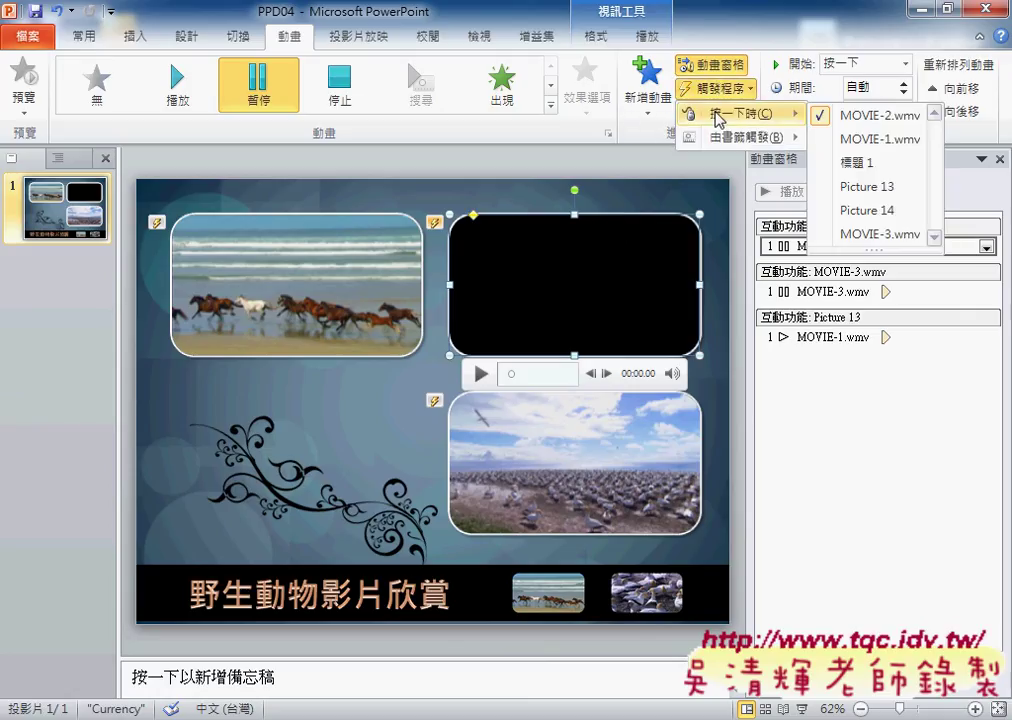
click(873, 213)
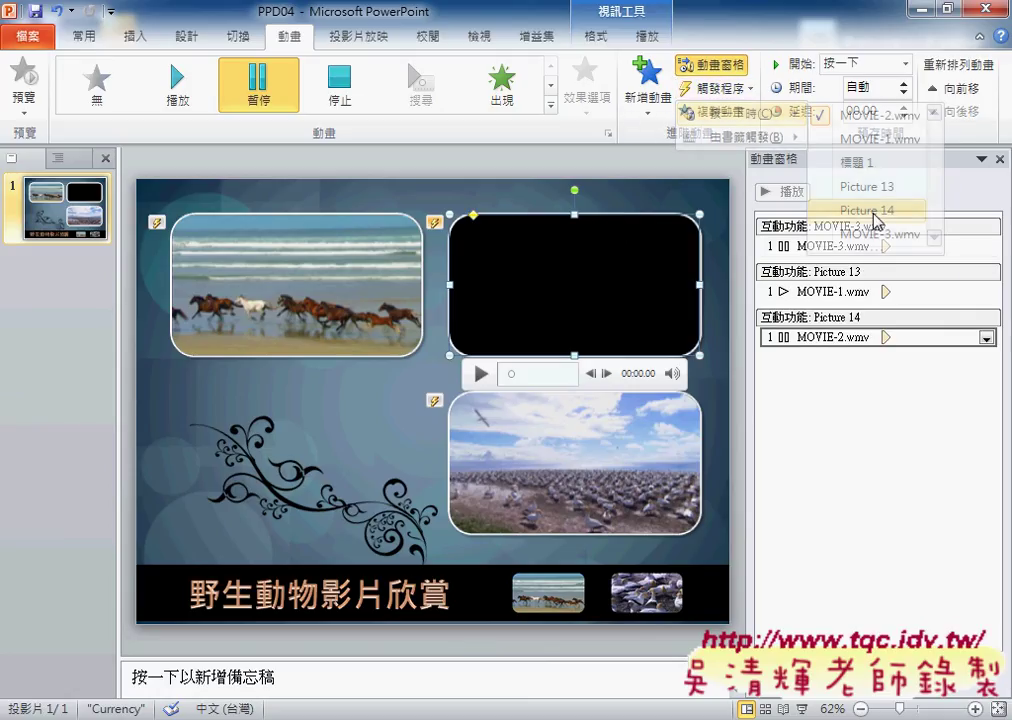
click(693, 405)
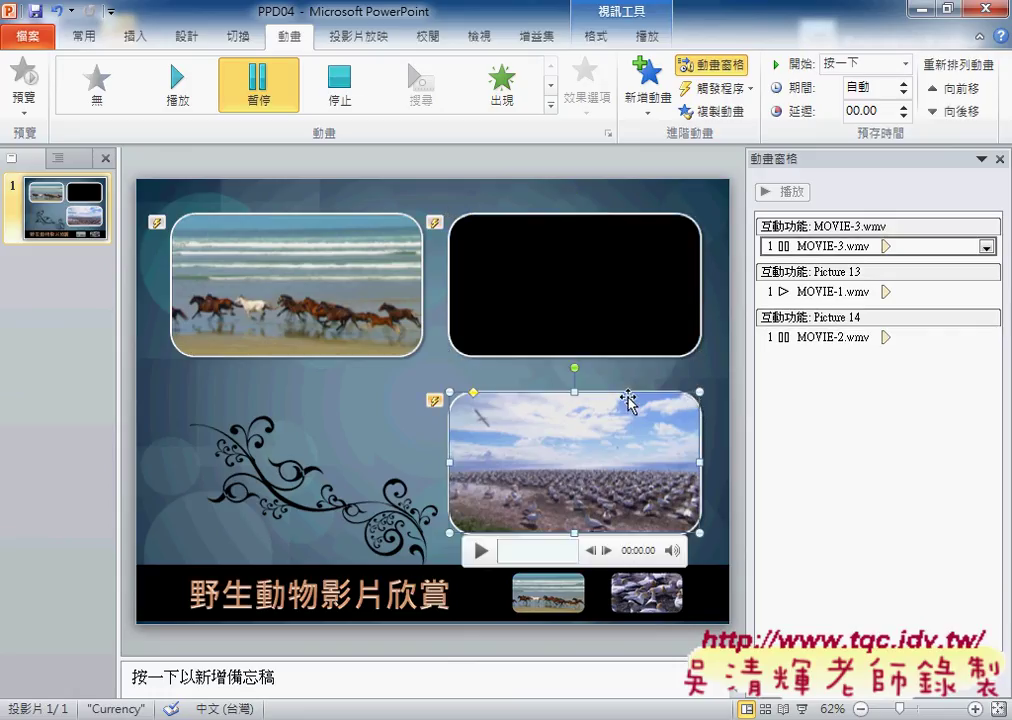
click(707, 92)
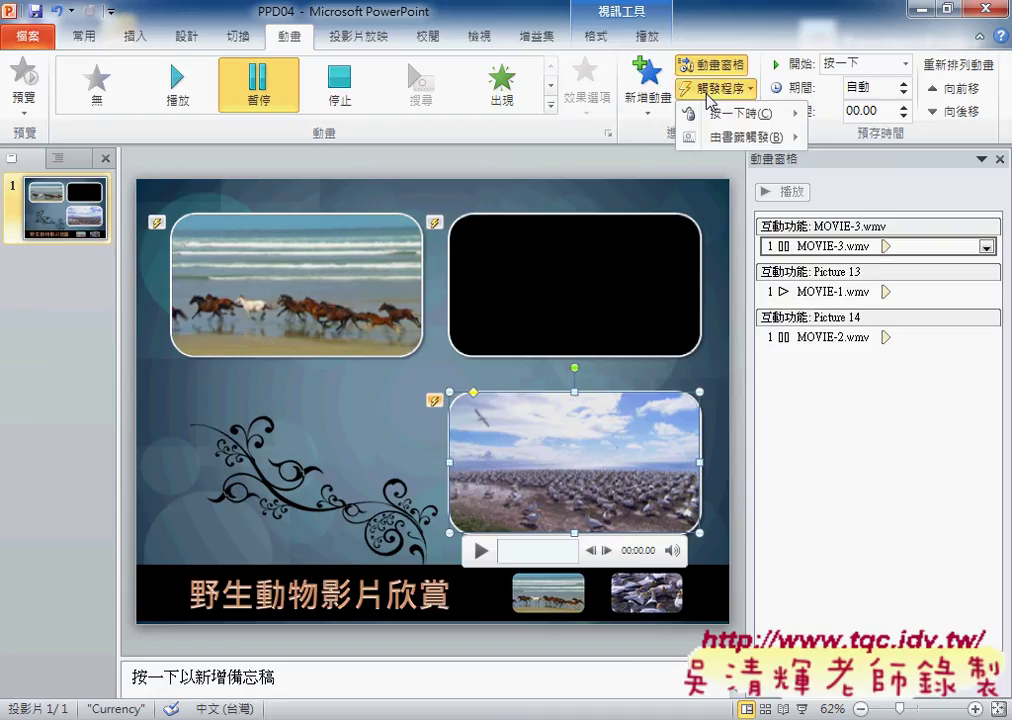
Step: Trigger MOVIE-3's effect at MOVIE-2's bookmark 書籤 1 and start the slide show
mouse_move(706, 119)
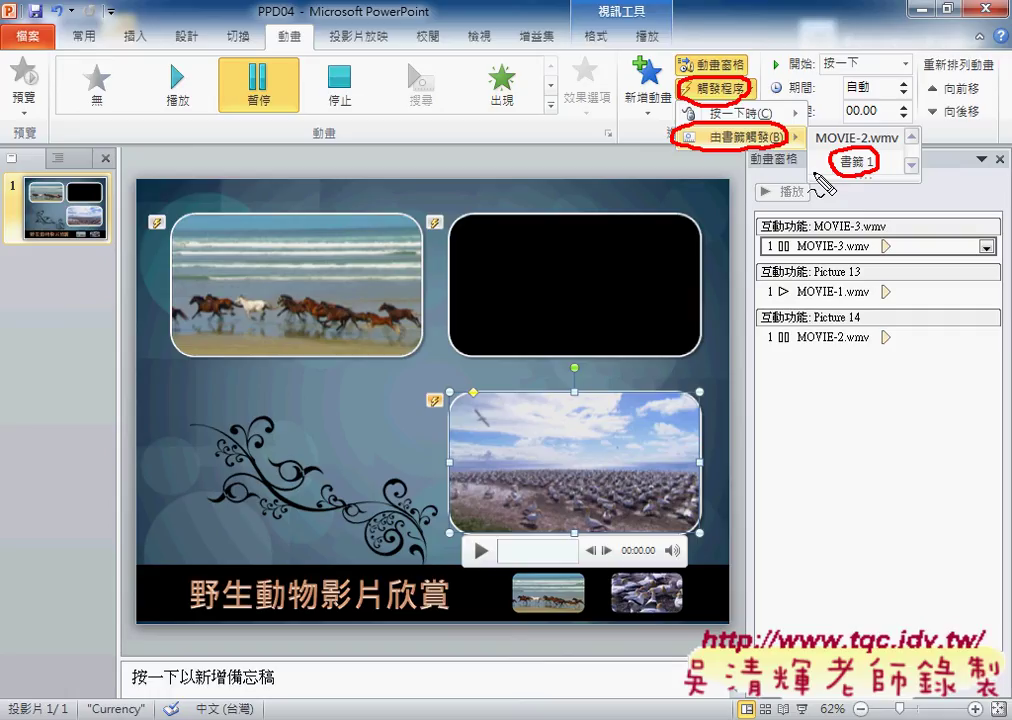
key(Escape)
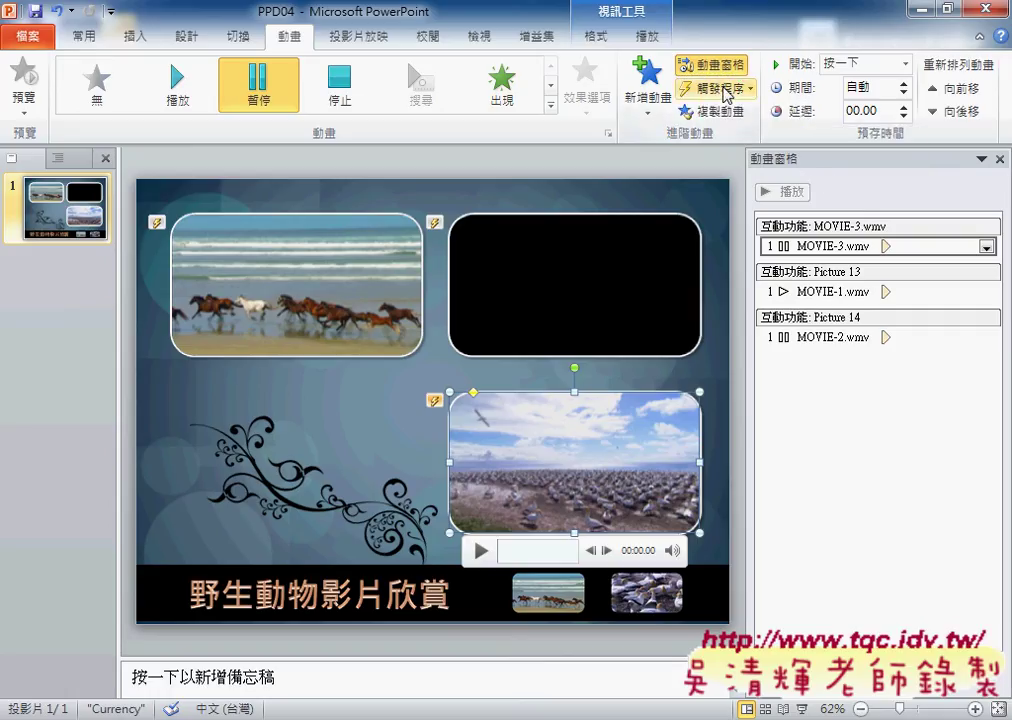
click(720, 89)
mouse_move(762, 140)
click(857, 161)
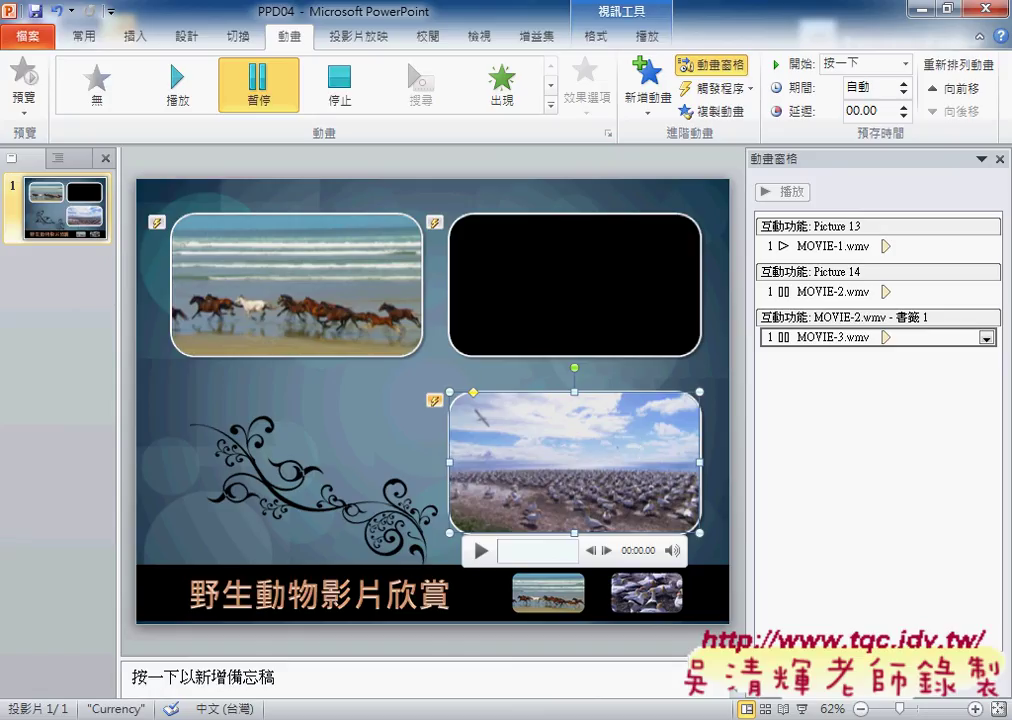
click(802, 709)
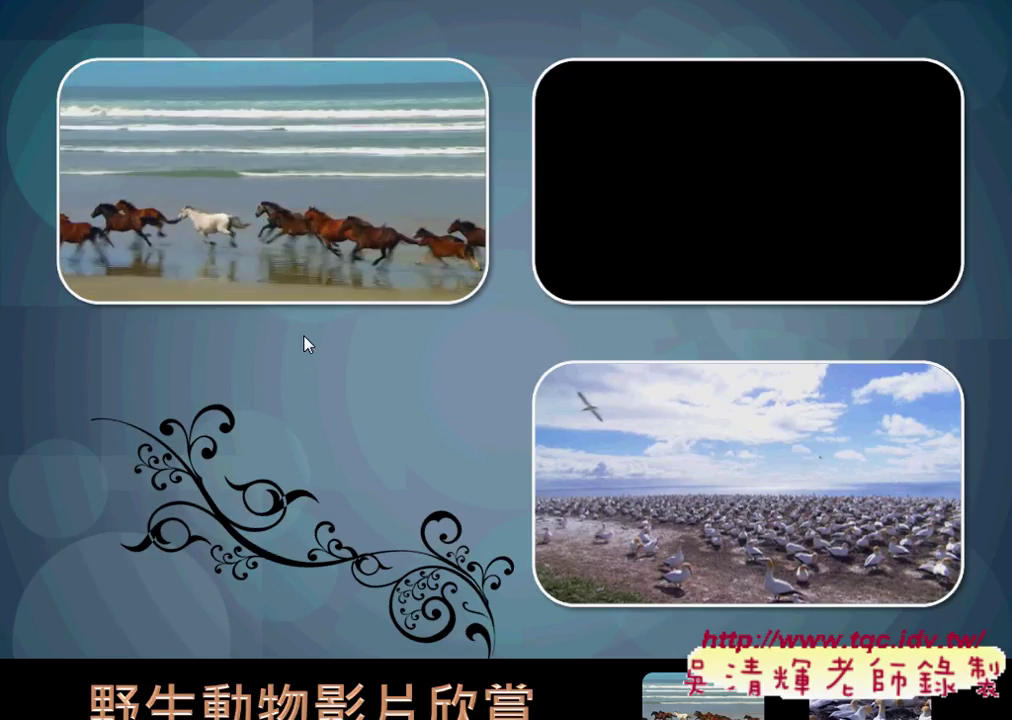
Step: During the slide show, start the top-right gannet video playing
mouse_move(248, 275)
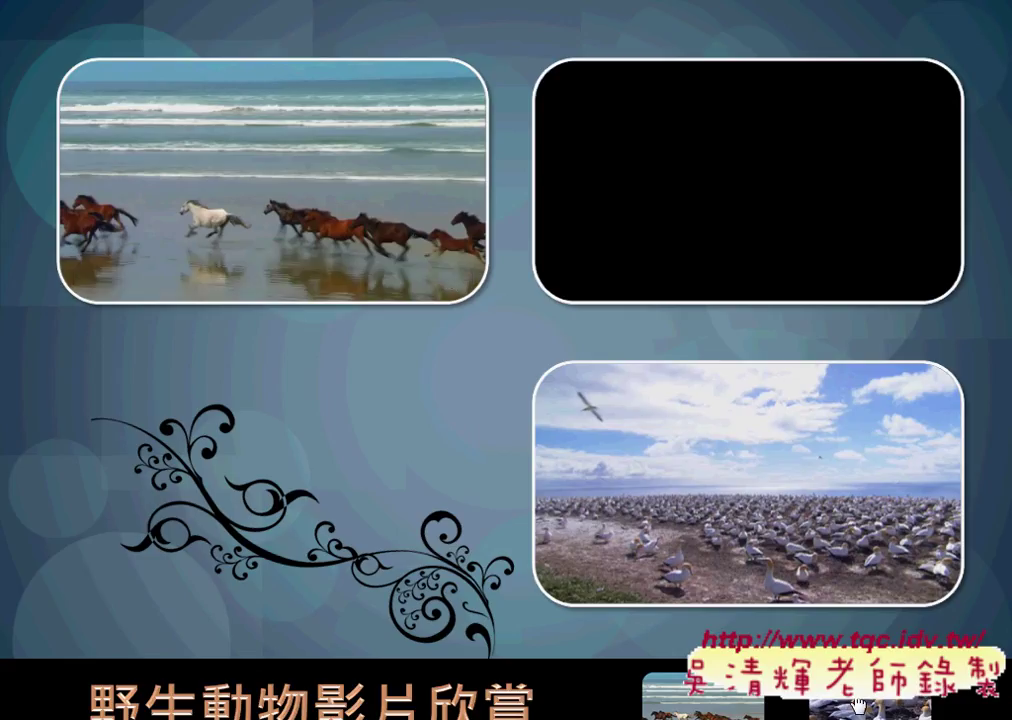
click(804, 343)
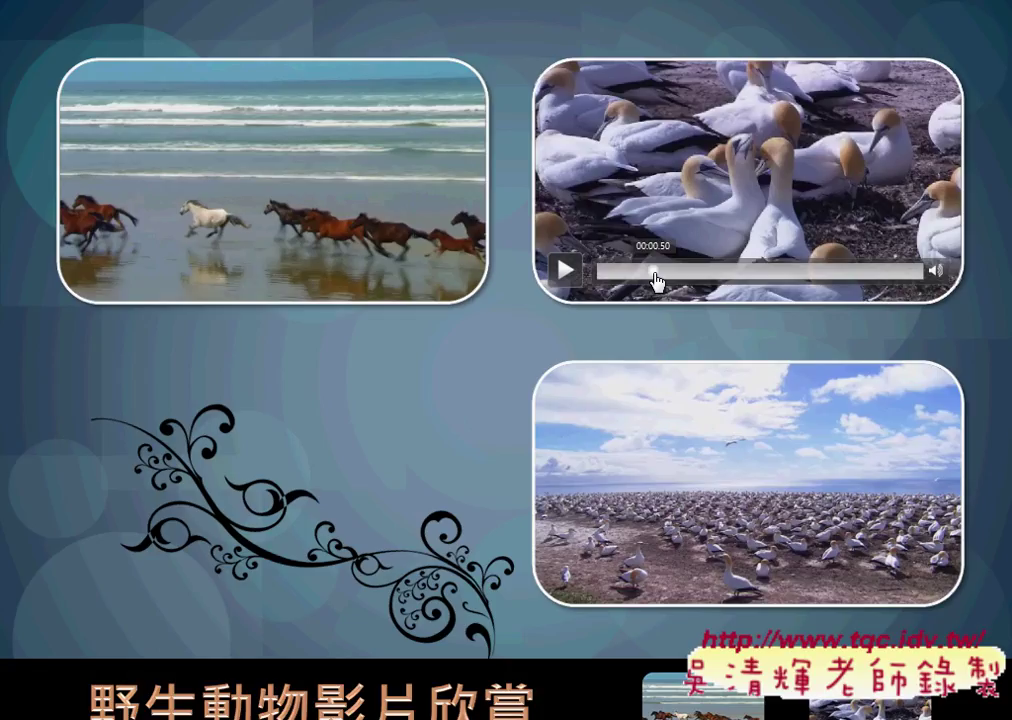
mouse_move(828, 455)
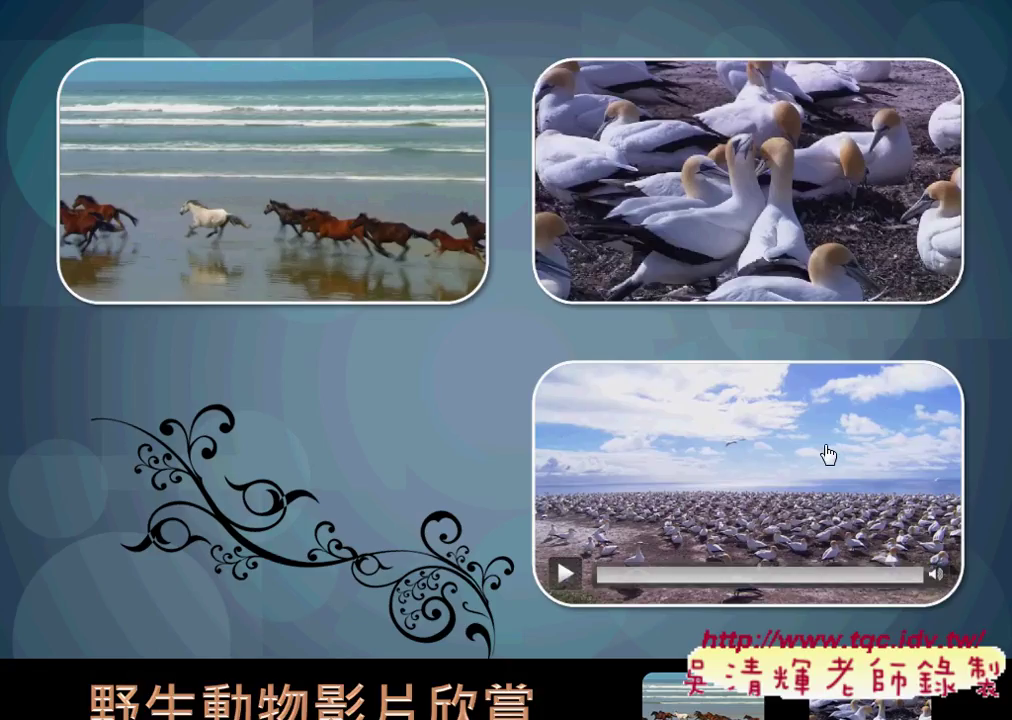